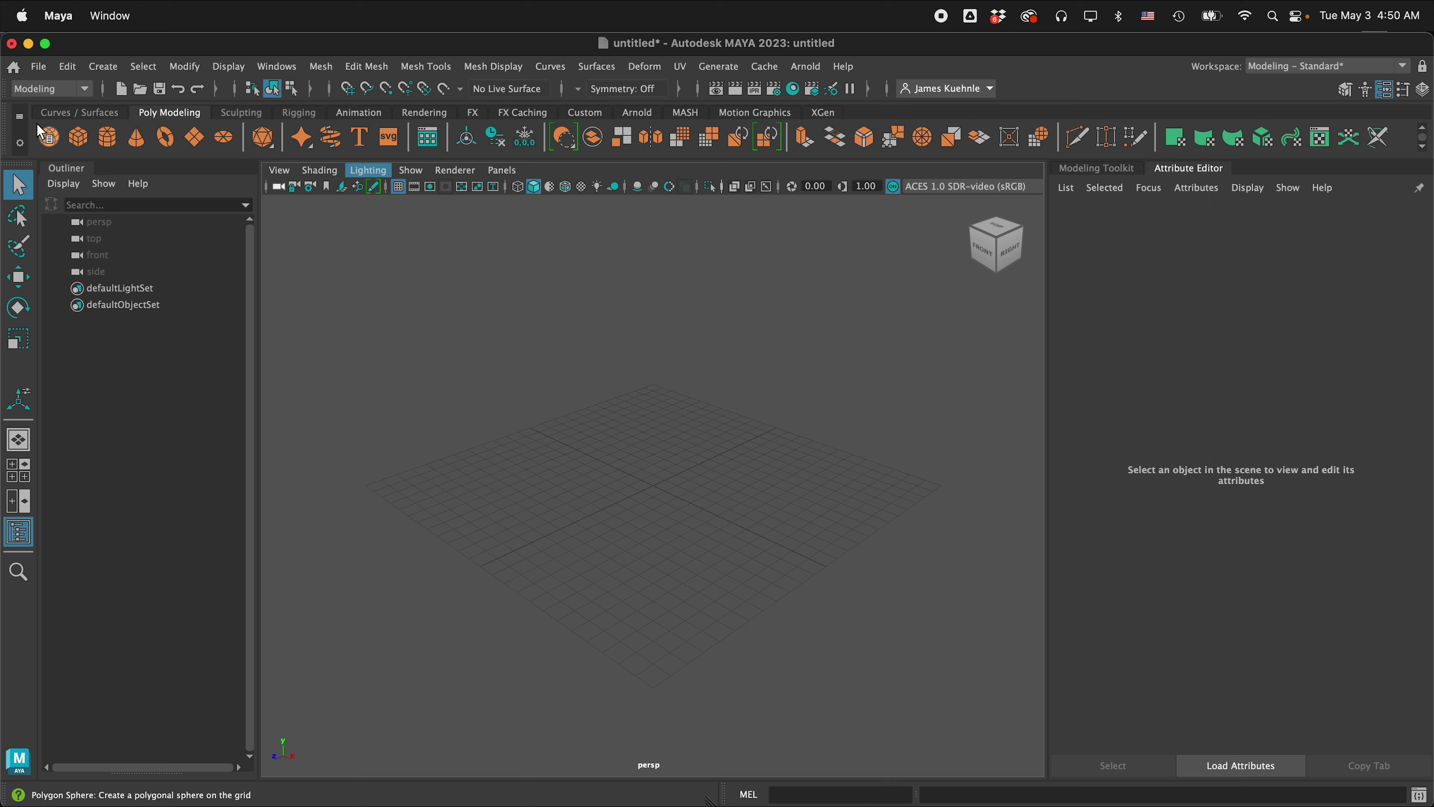
Step: Create a polygon sphere, frame it, and set polySphere1's Subdivisions Axis to 30
left_click(49, 138)
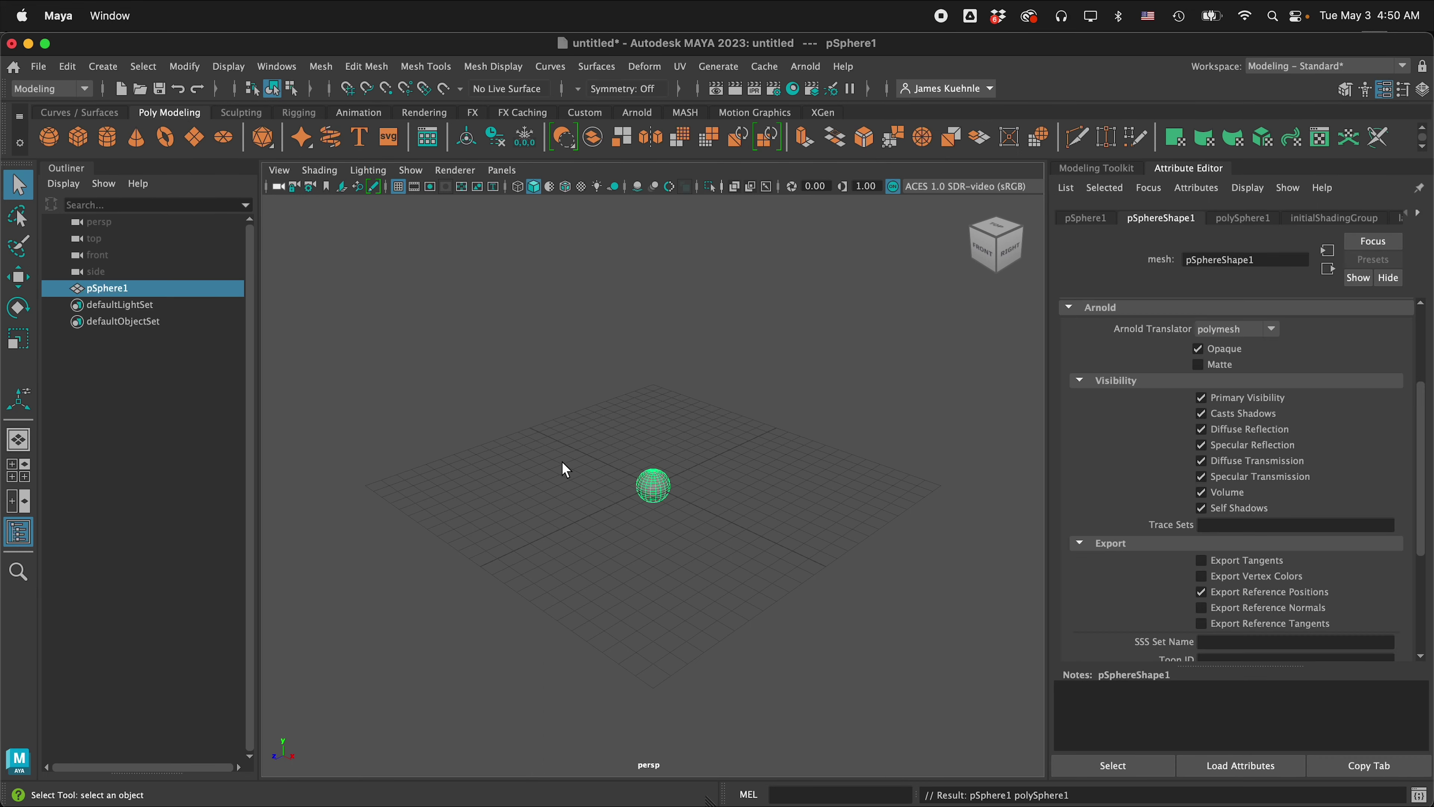
key("f")
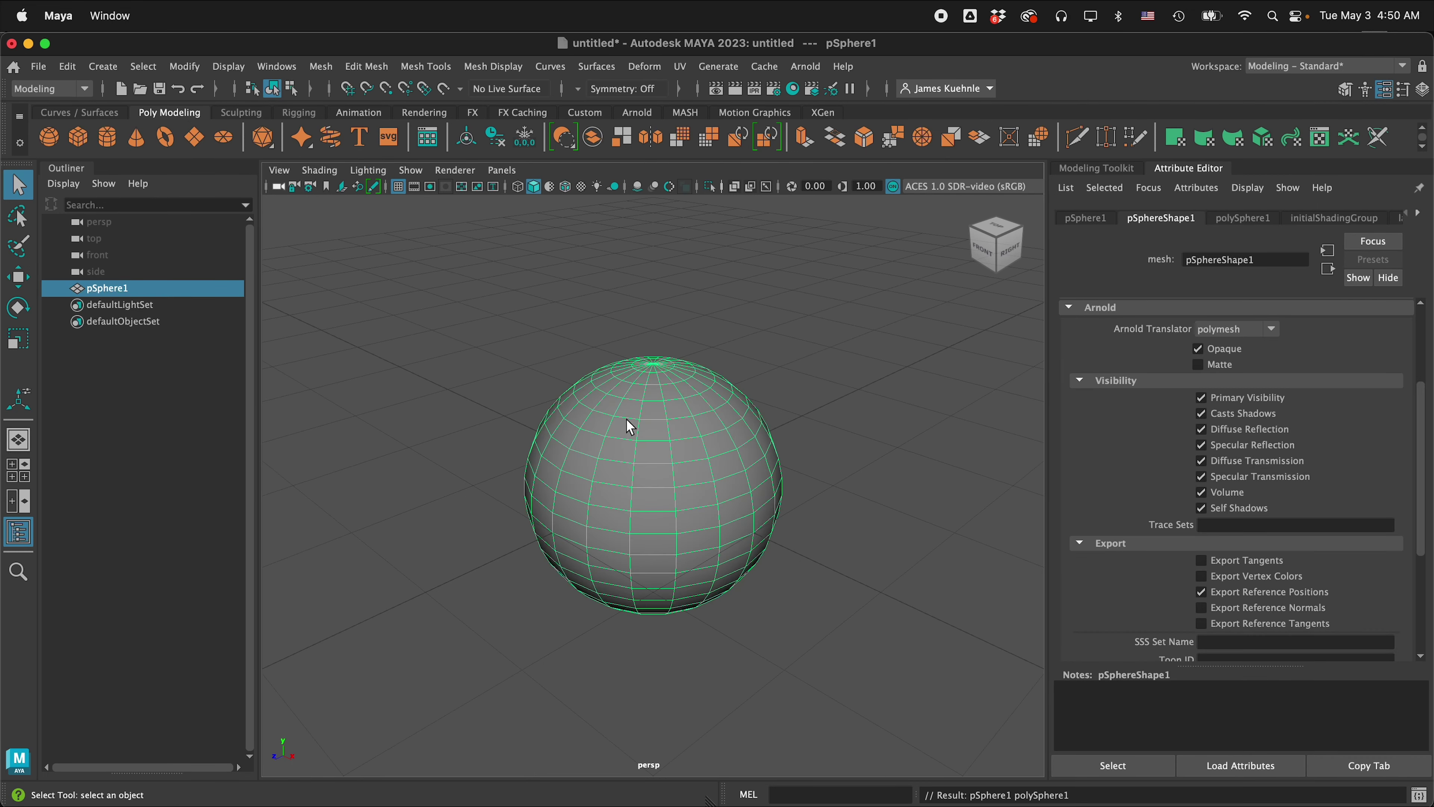
scroll(672, 430, "up", 3)
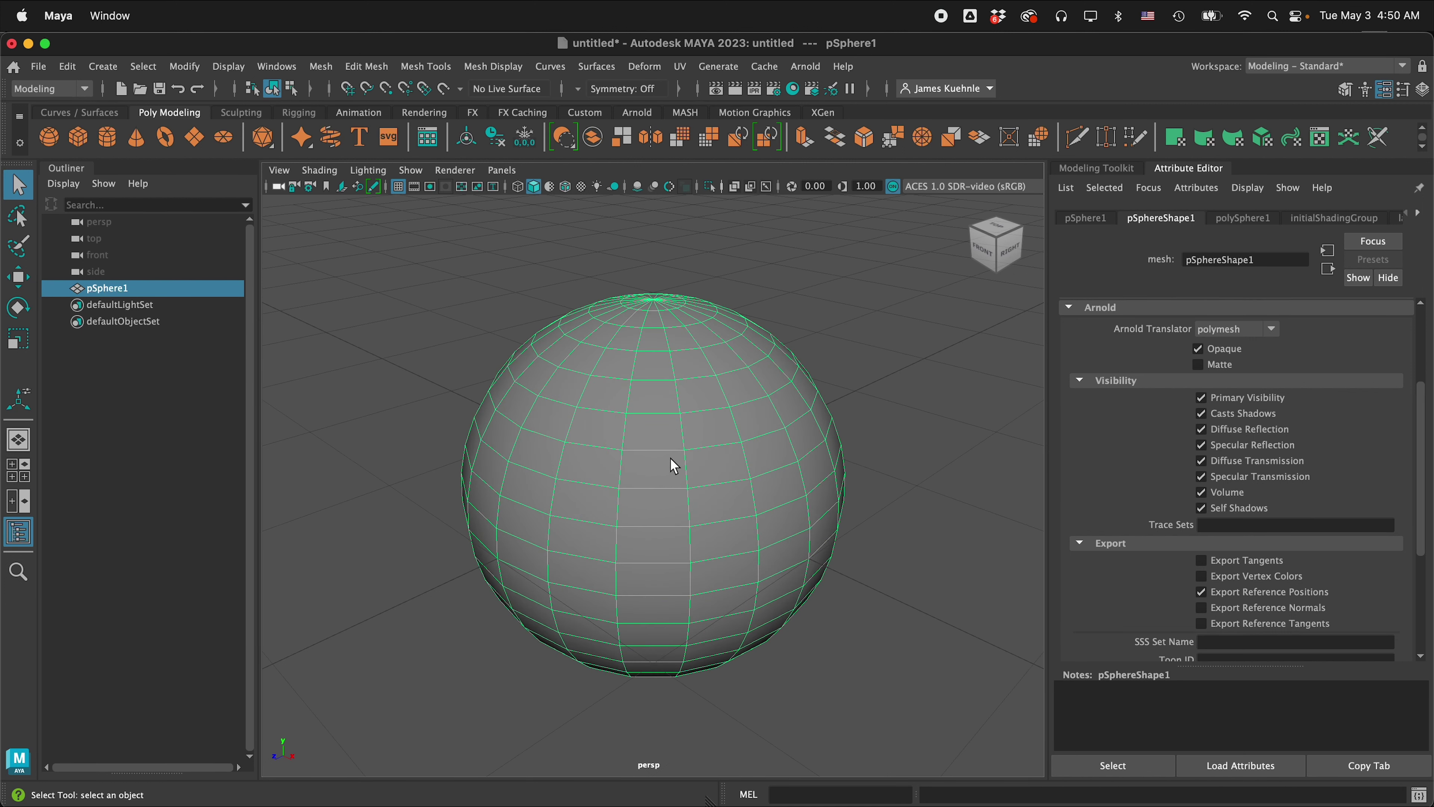
left_click(1250, 216)
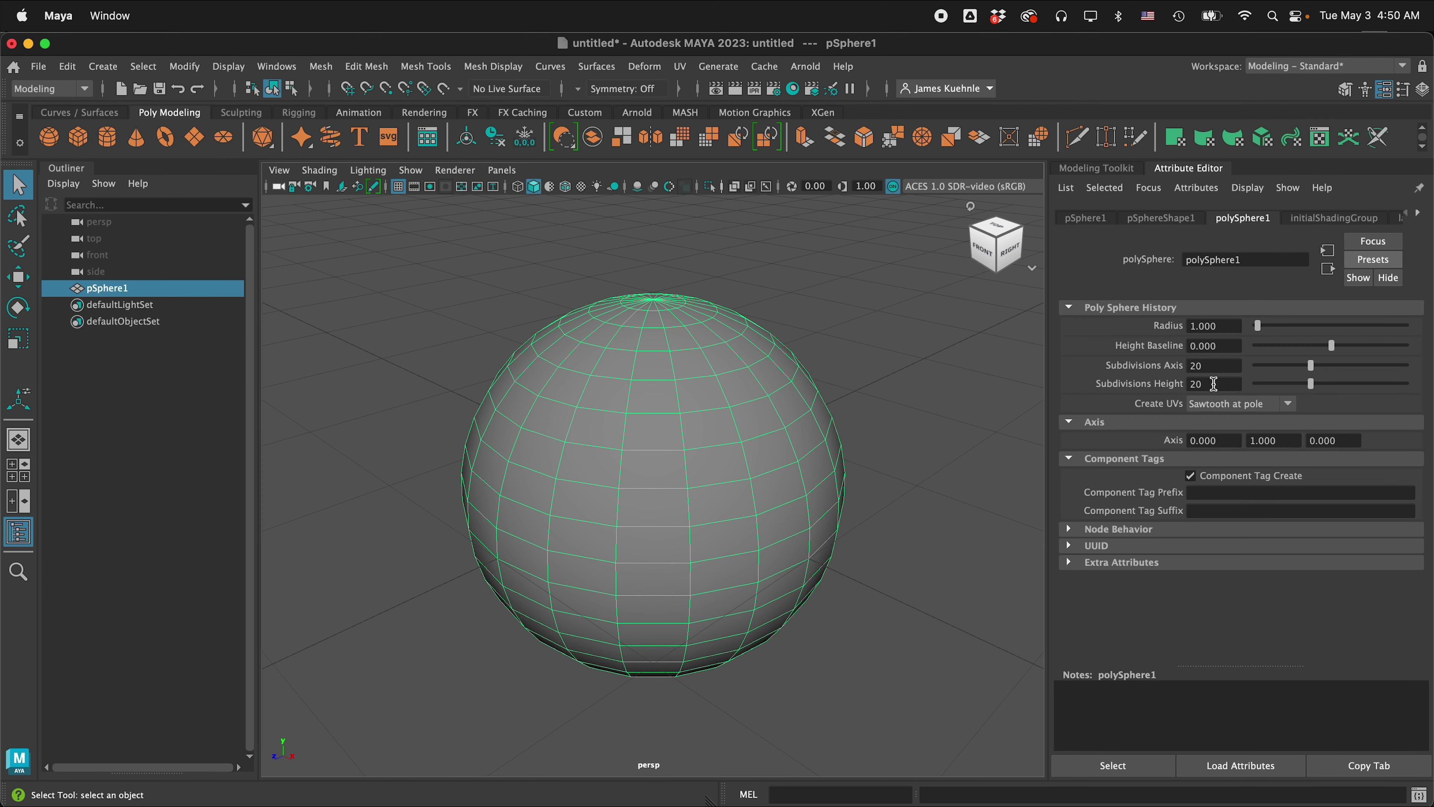
left_click_drag(1215, 370, 1191, 366)
type("30")
key("Return")
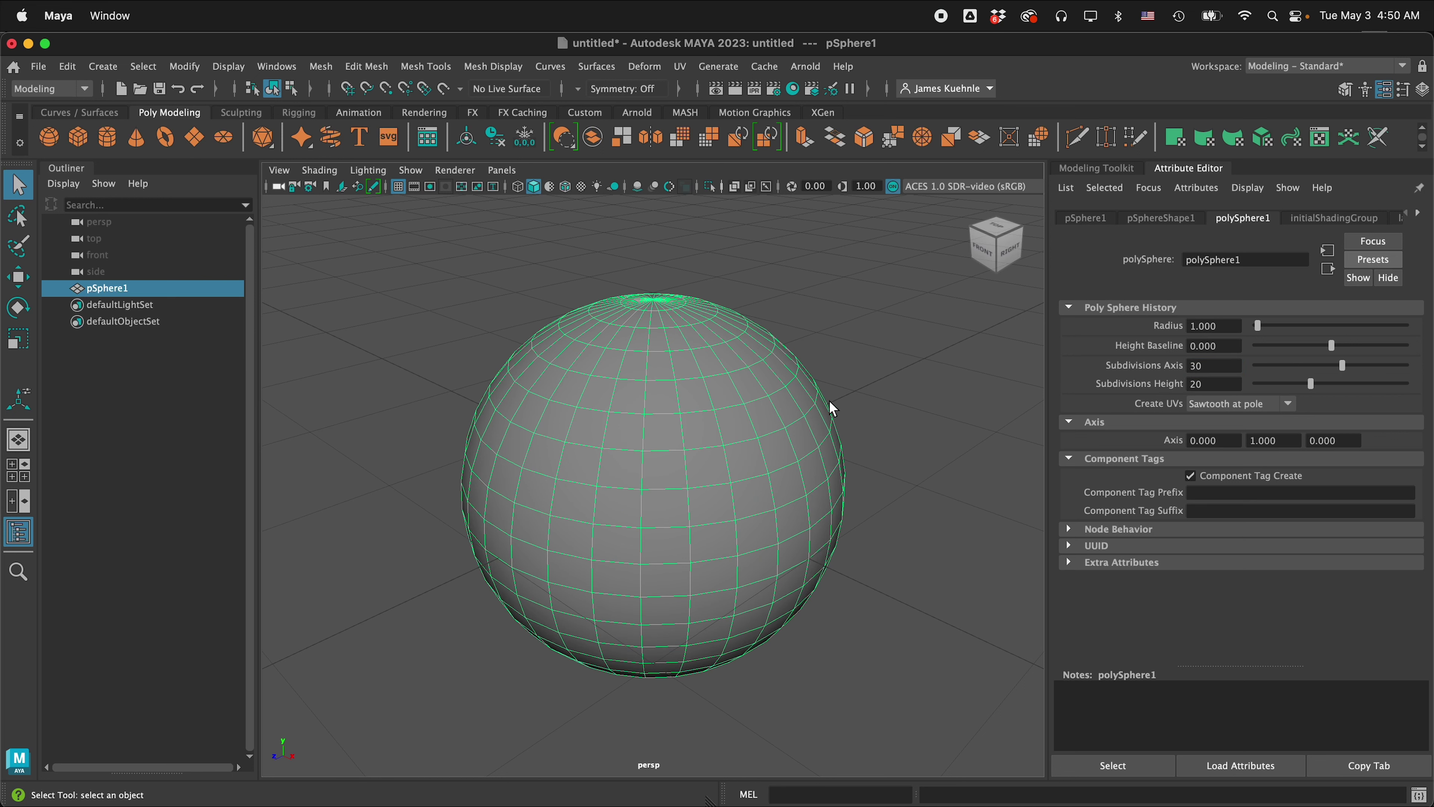
Step: Move a single sphere face to test whether it is attached, then undo the move
right_click(664, 390)
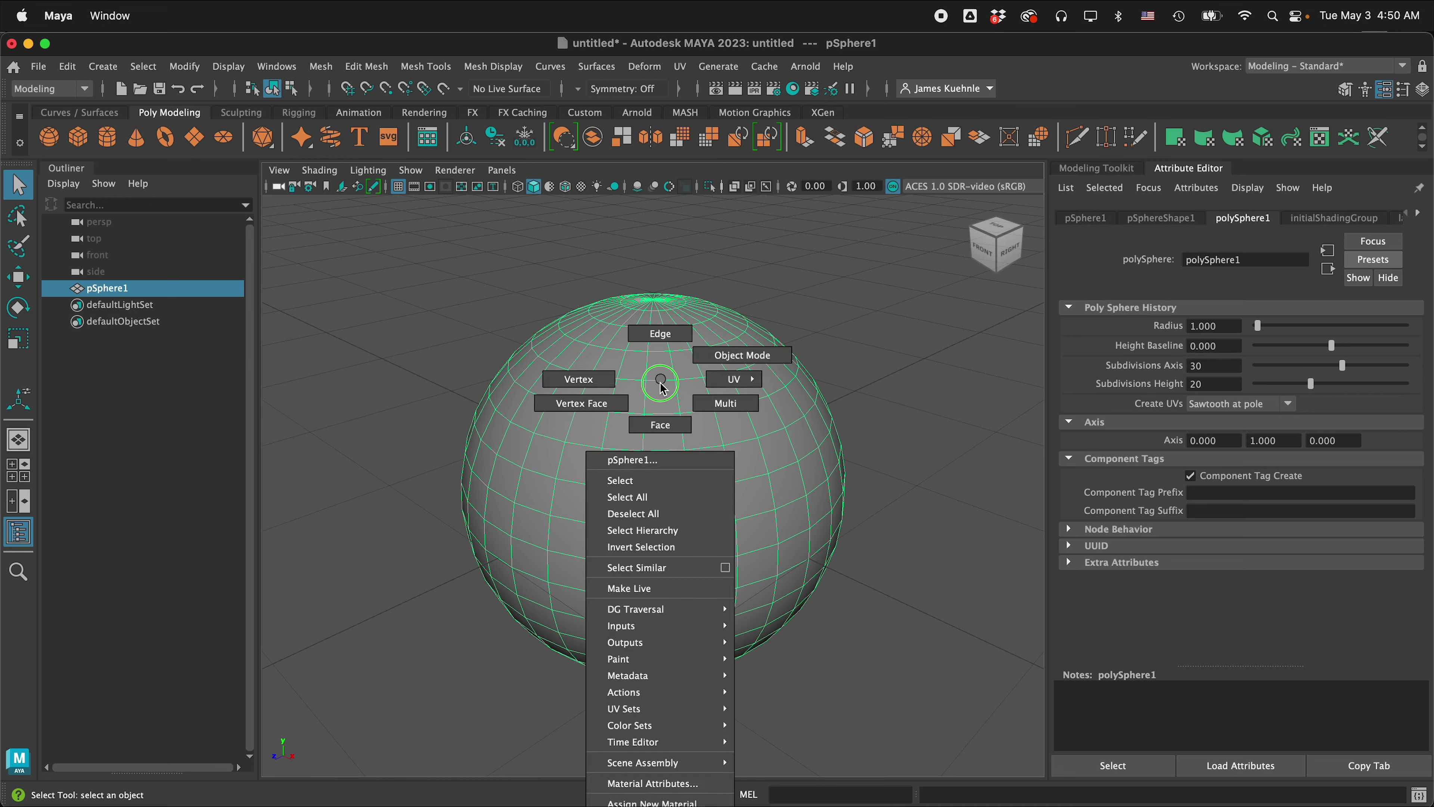
left_click(661, 425)
left_click(704, 434)
key("w")
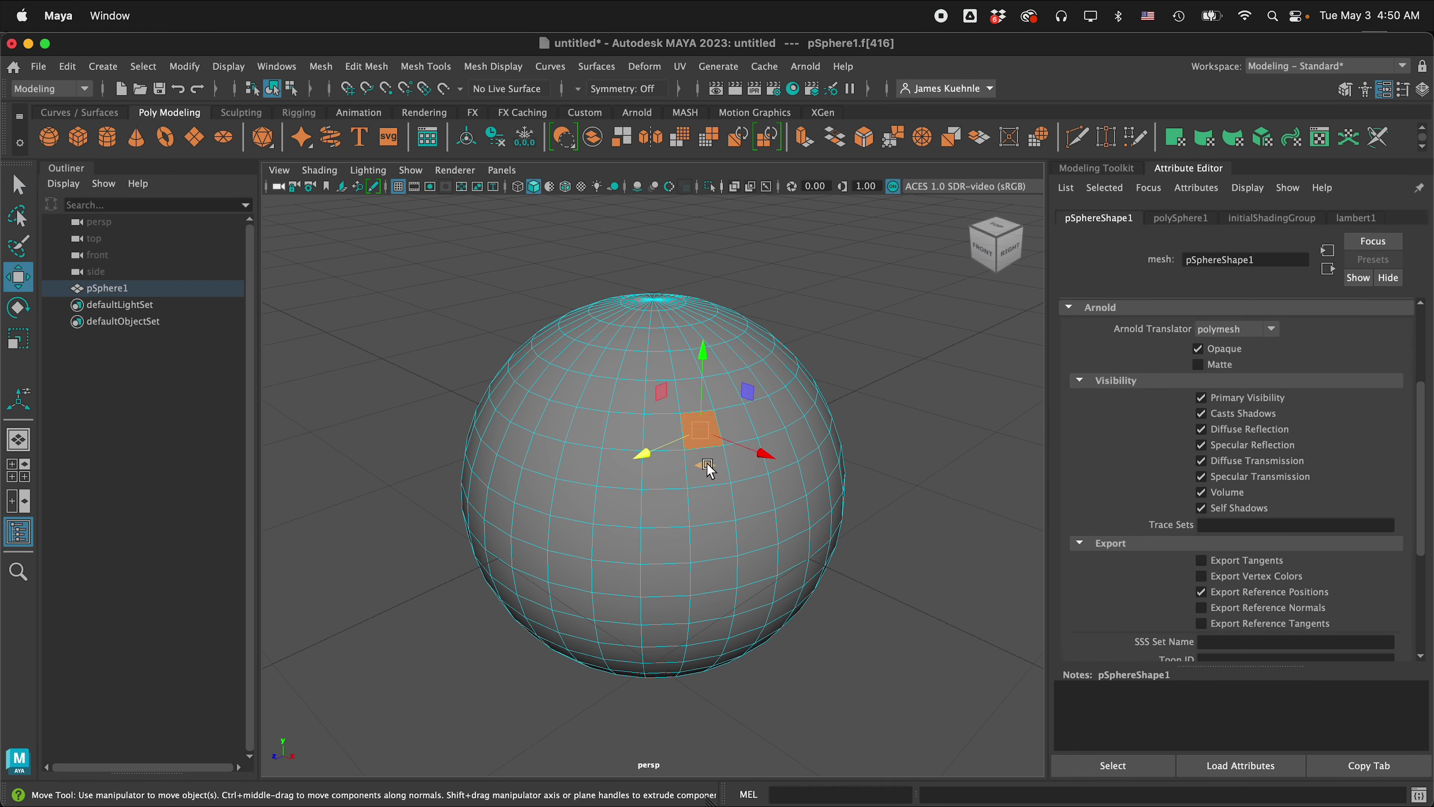
mouse_move(706, 463)
left_mouse_down()
mouse_move(727, 474)
mouse_move(655, 452)
mouse_move(720, 449)
mouse_move(702, 468)
left_mouse_up()
key("z")
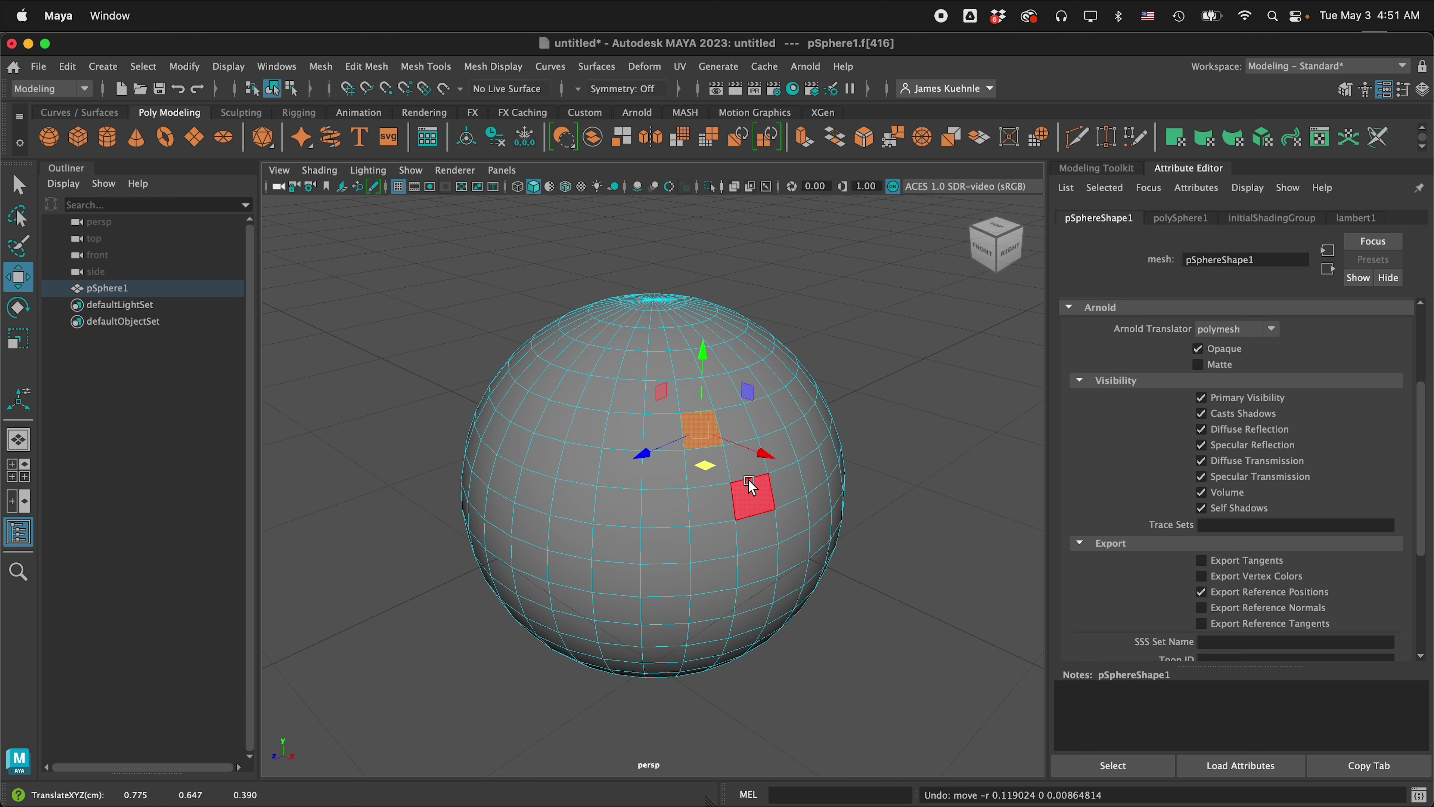
Step: Detach all of the sphere's vertices, then pull one face out to confirm it separates
right_click_drag(600, 368, 523, 367)
left_click_drag(367, 222, 880, 703)
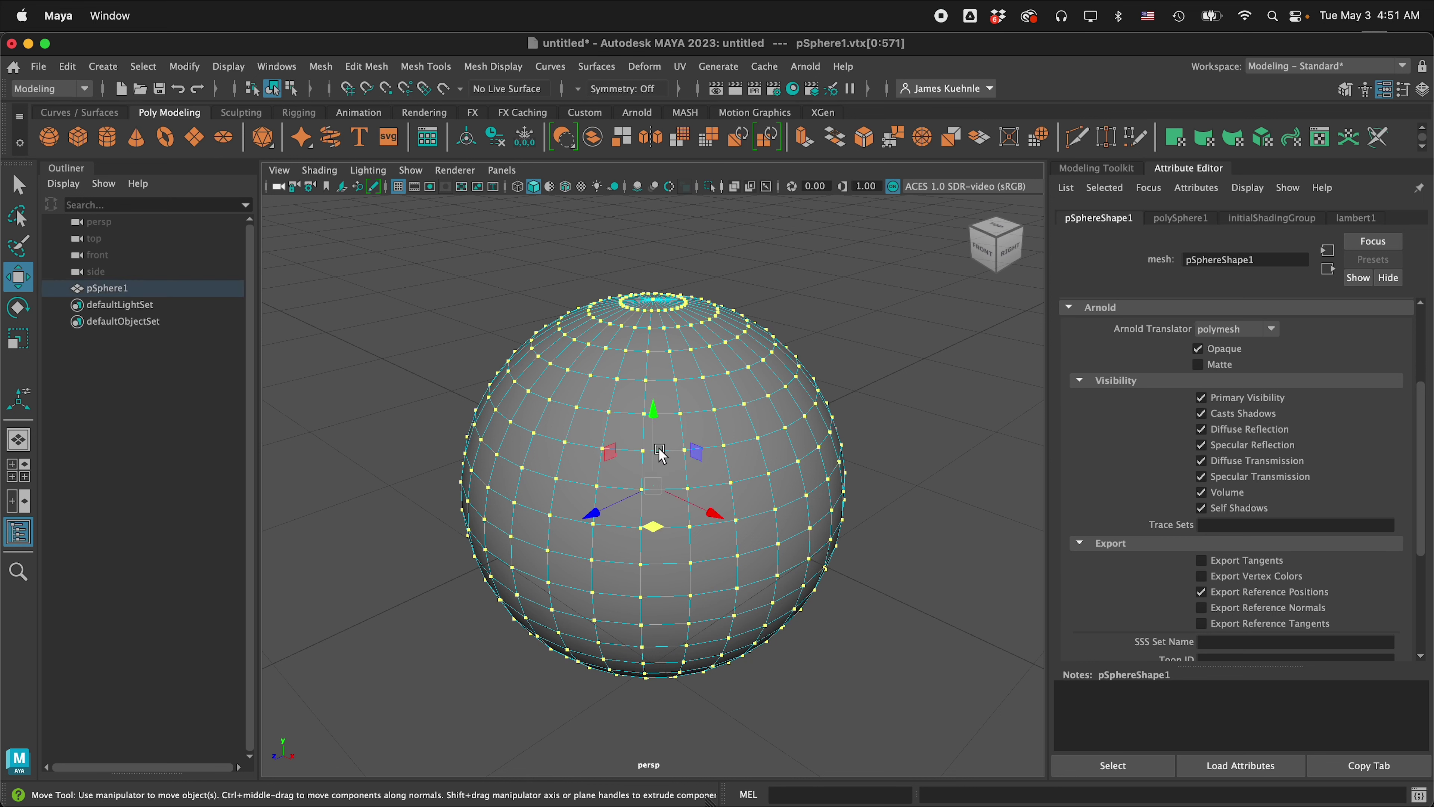
right_click_drag(658, 458, 659, 459, "shift")
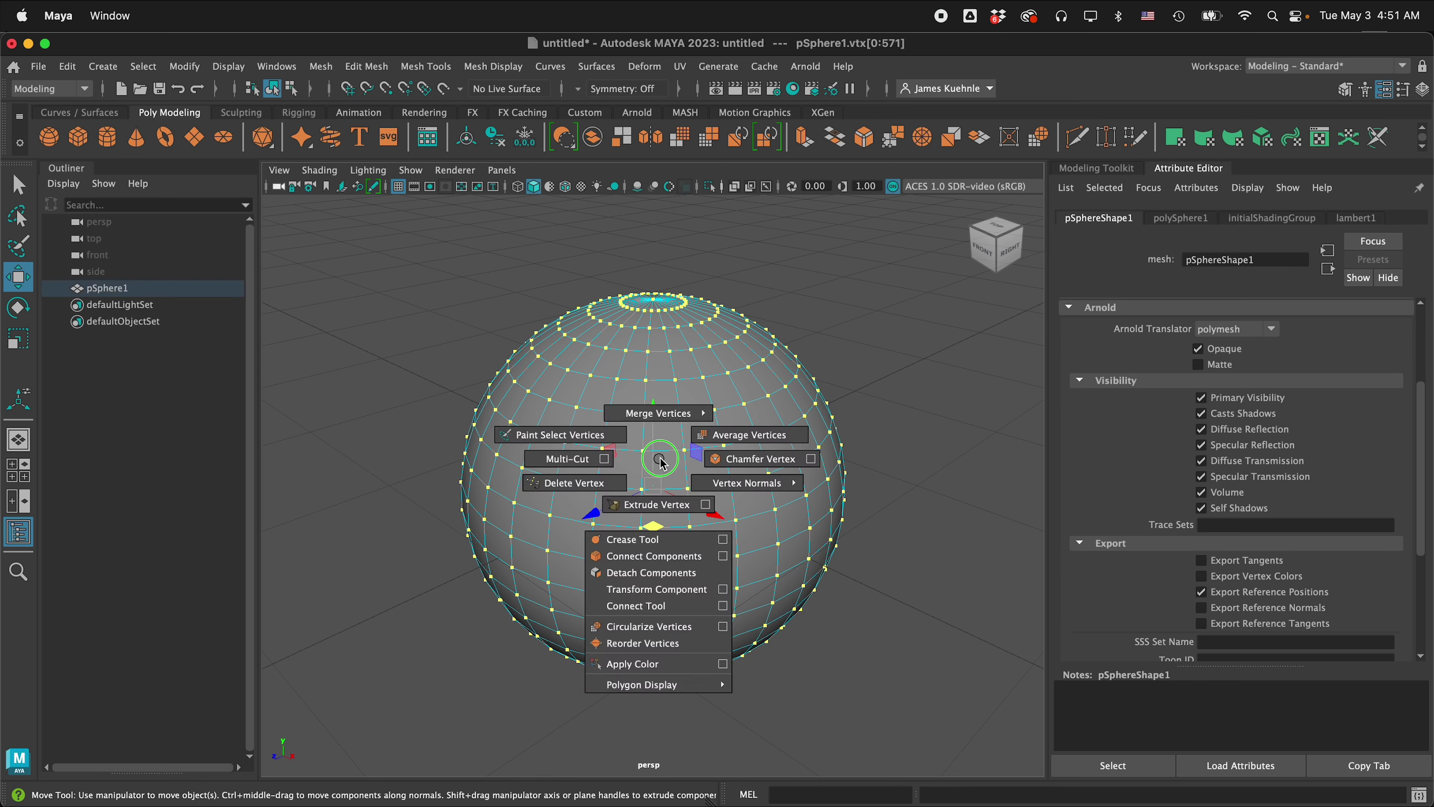
left_click(666, 572)
mouse_move(683, 452)
right_mouse_down()
mouse_move(680, 434)
mouse_move(683, 452)
right_mouse_up()
left_click(697, 441)
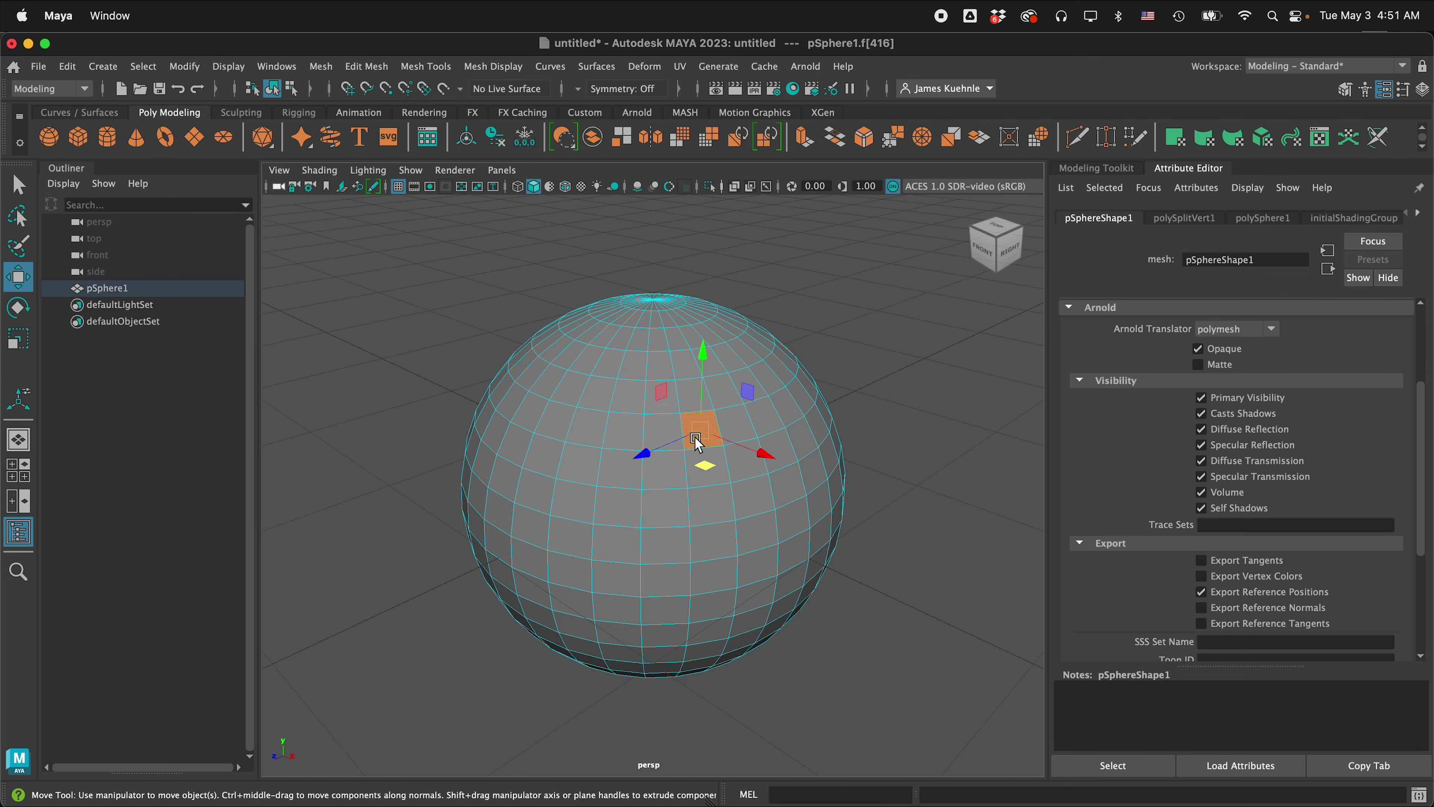
left_click_drag(696, 443, 729, 452)
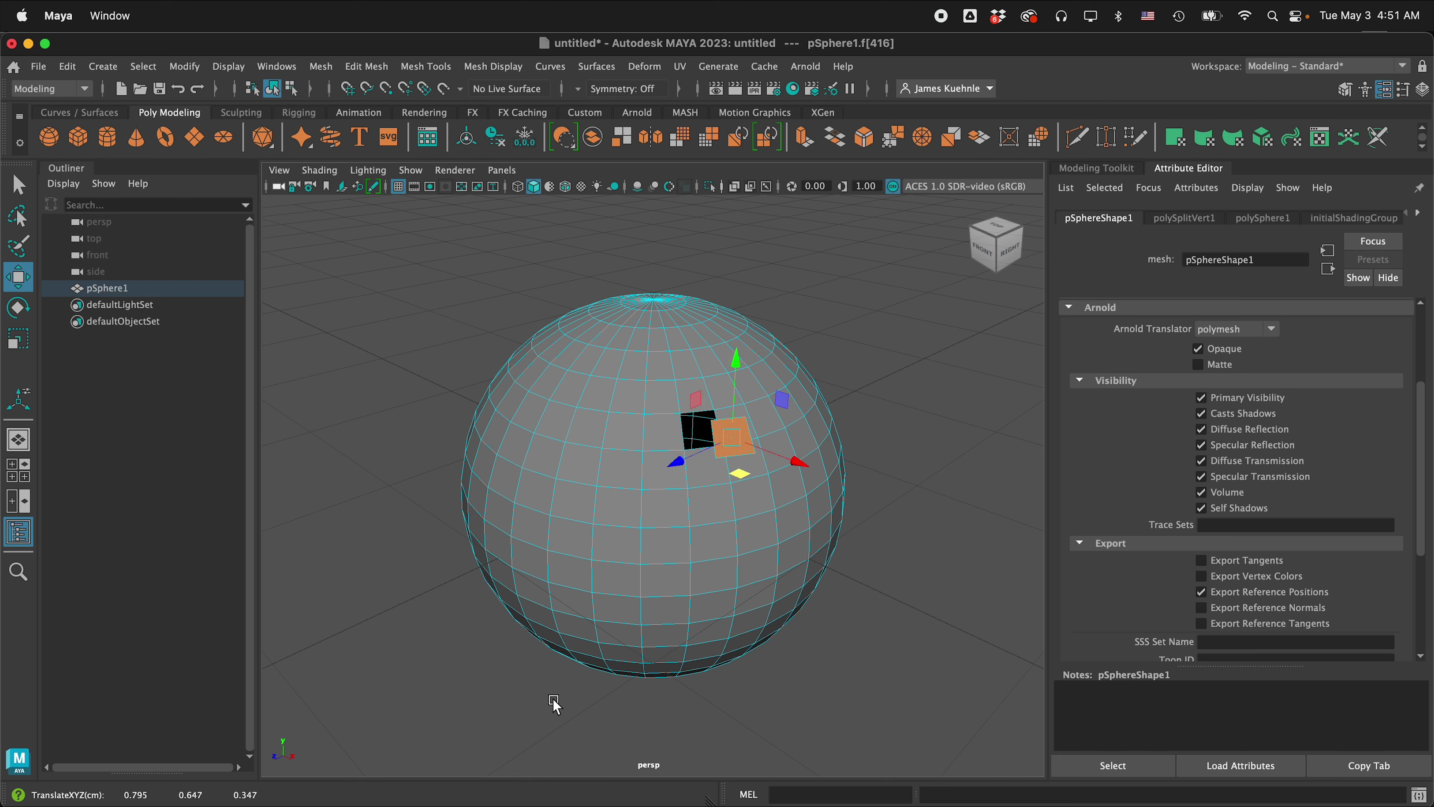
Step: Undo the face move and frame the sphere in a maximised front view
key("z")
key("space")
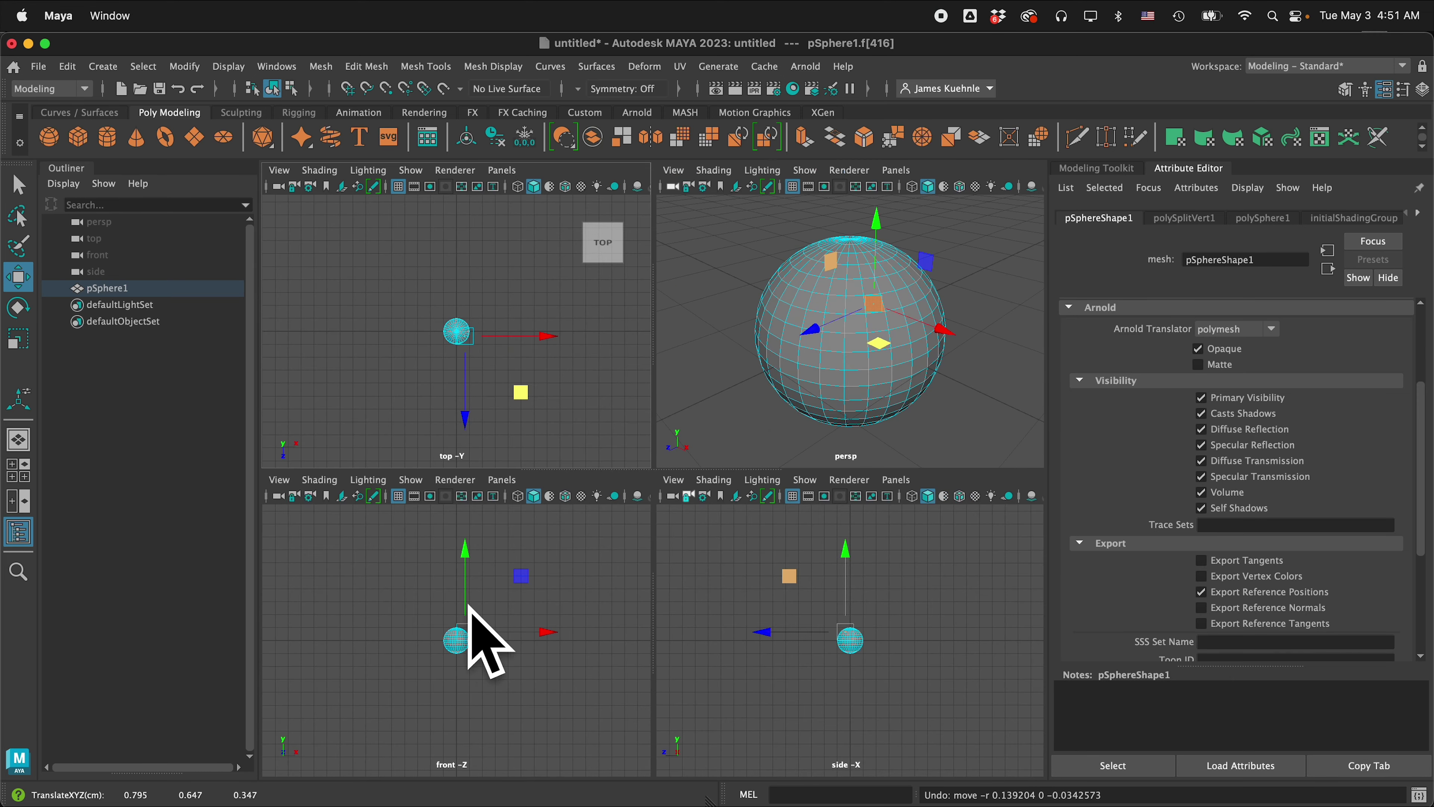
key("space")
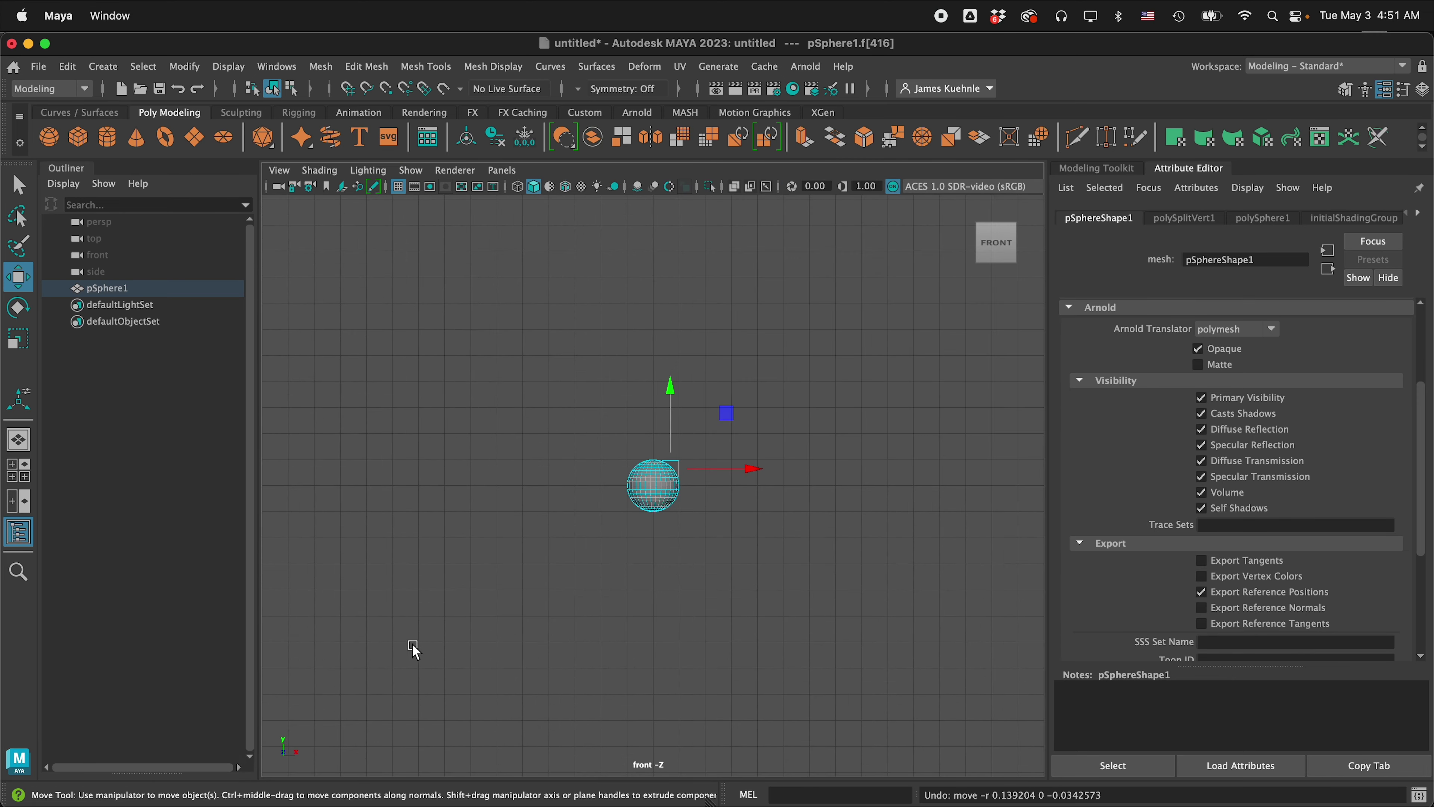
left_click(507, 608)
key("f")
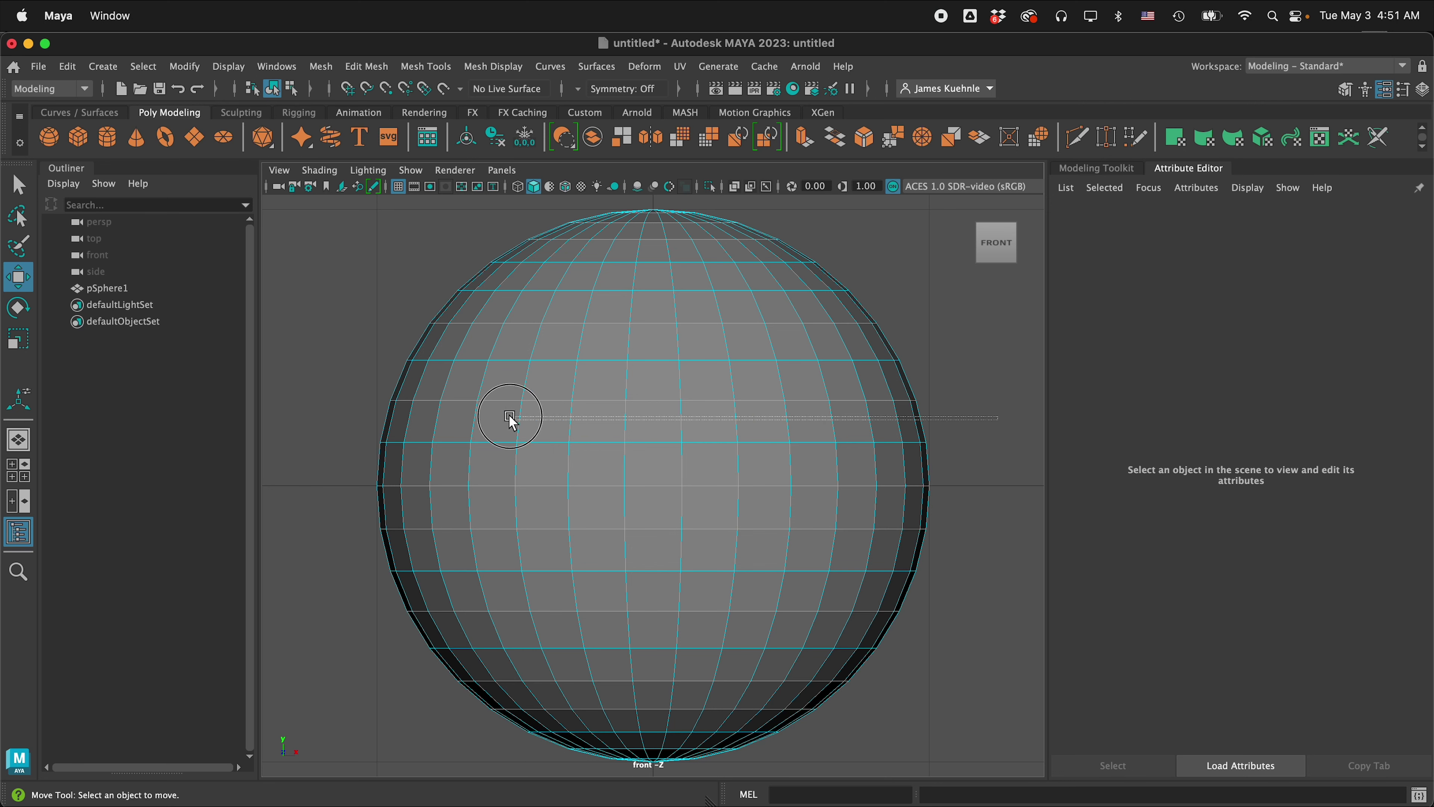
Step: Select every other horizontal face loop from the top of the sphere to the bottom
double_click(429, 421)
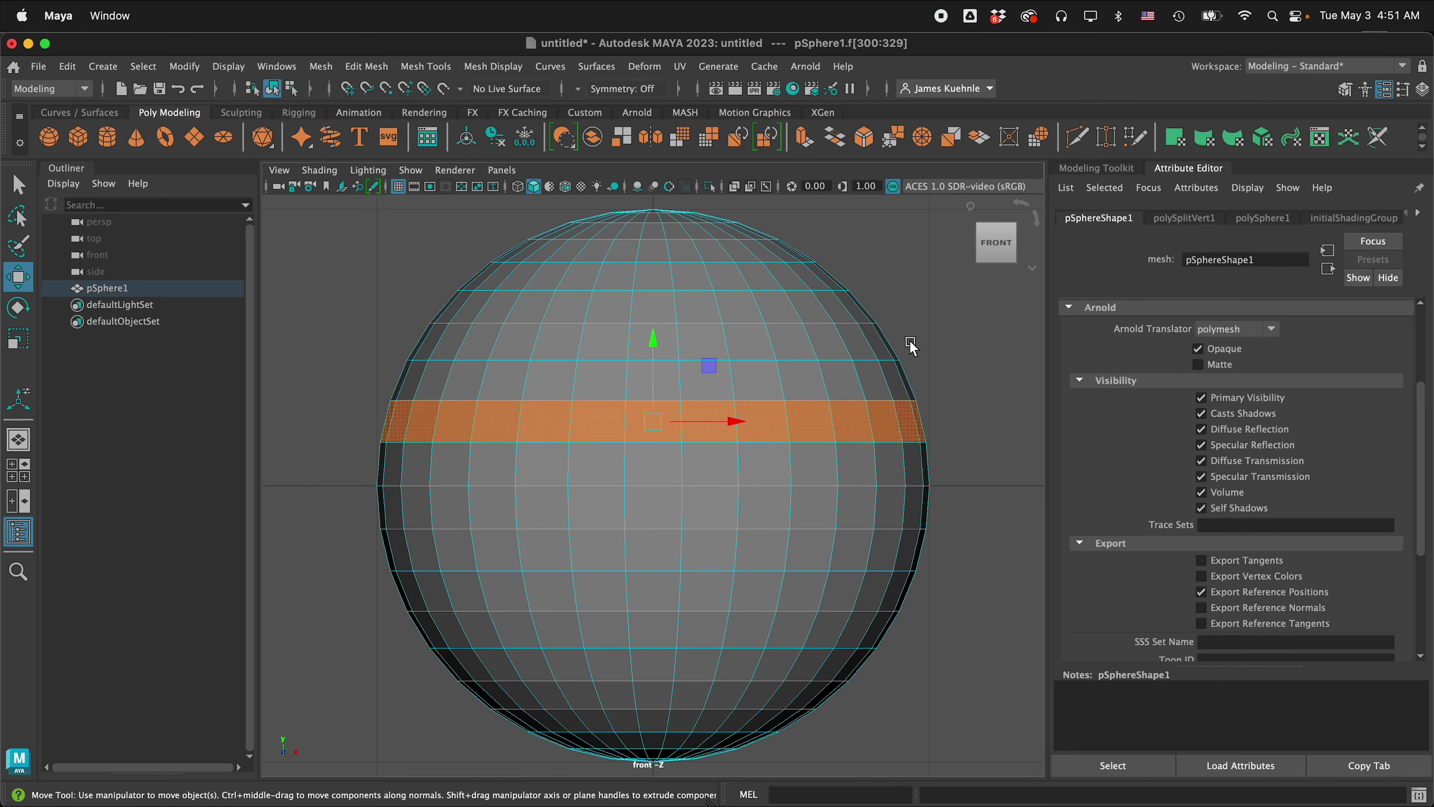
double_click(429, 338, "shift")
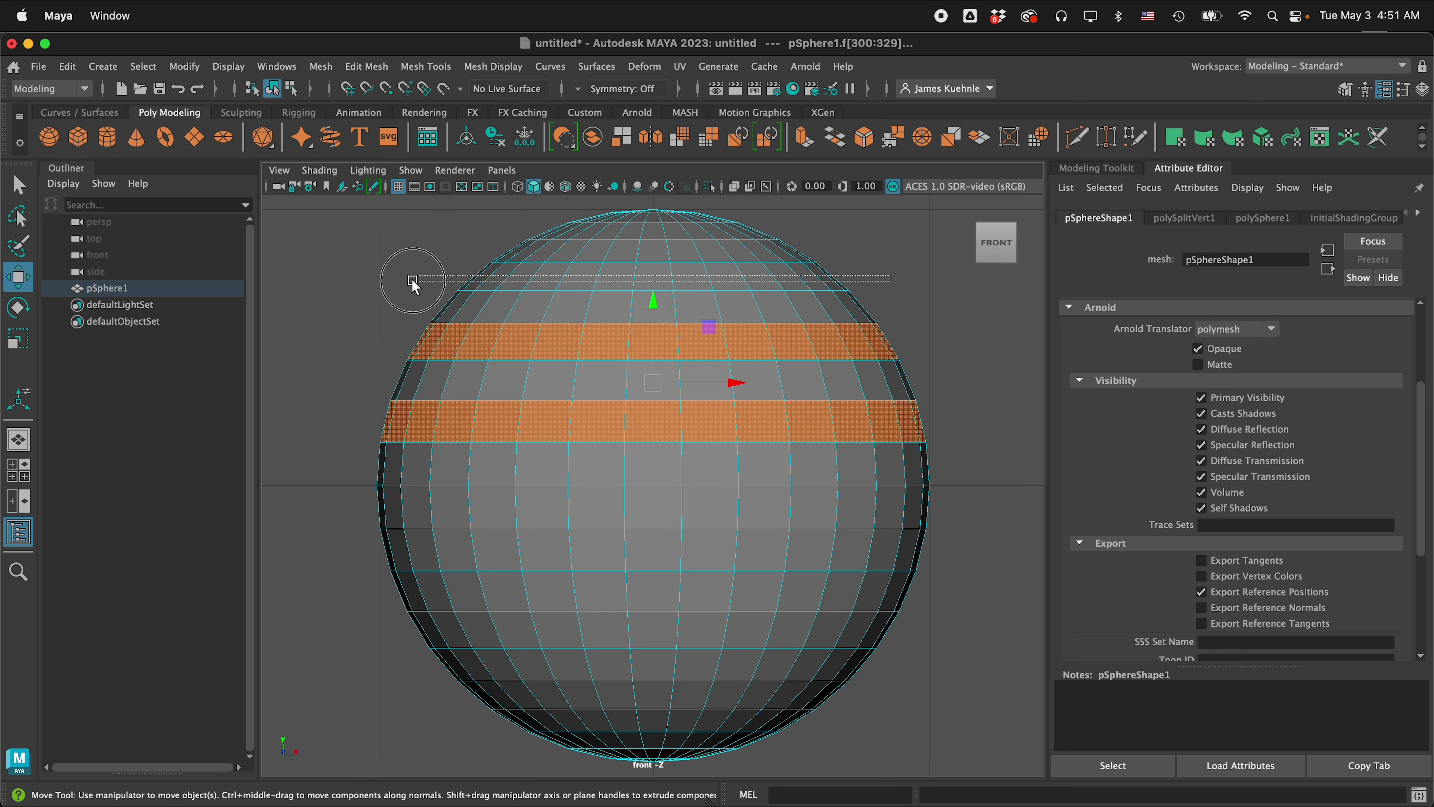
double_click(469, 282, "shift")
double_click(518, 236, "shift")
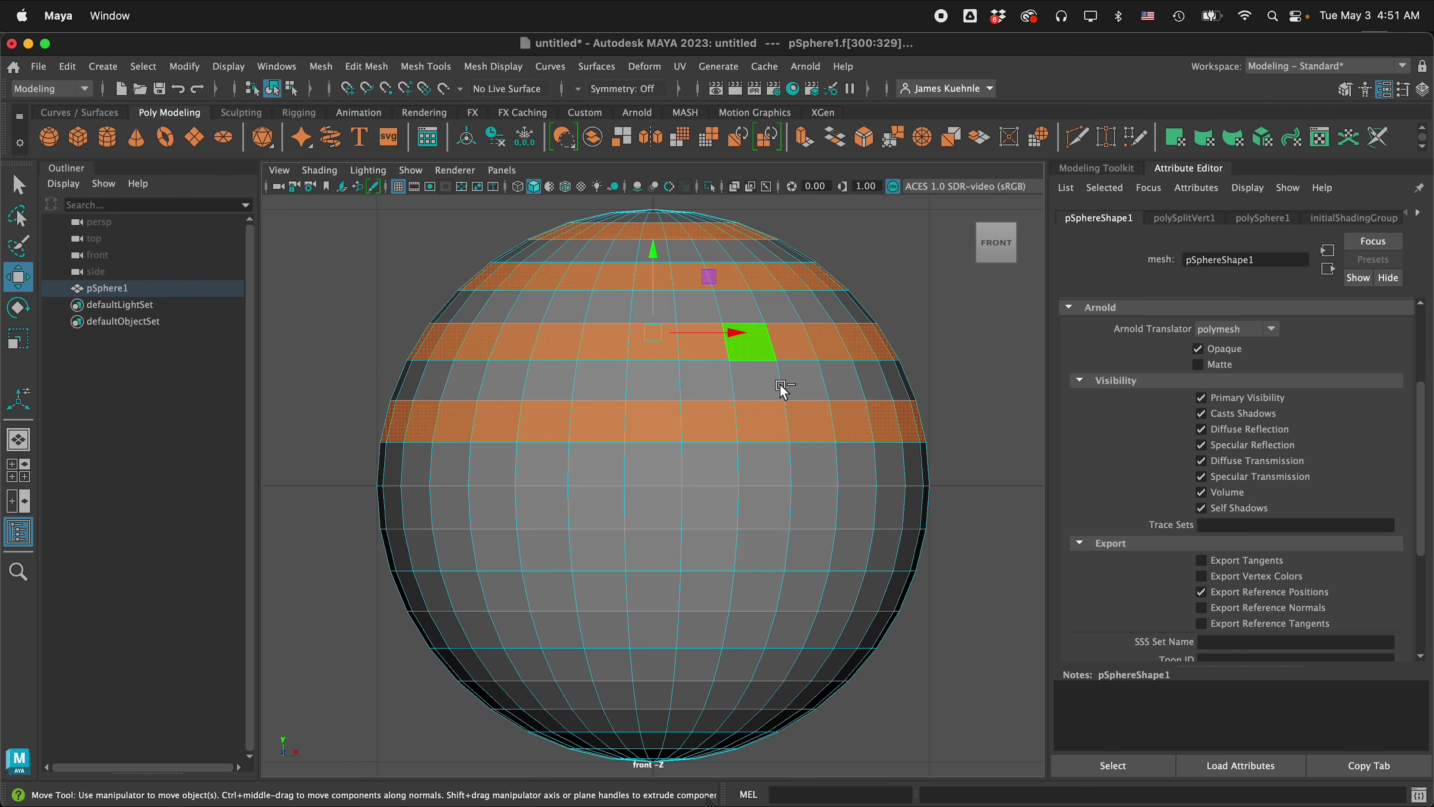
double_click(395, 507, "shift")
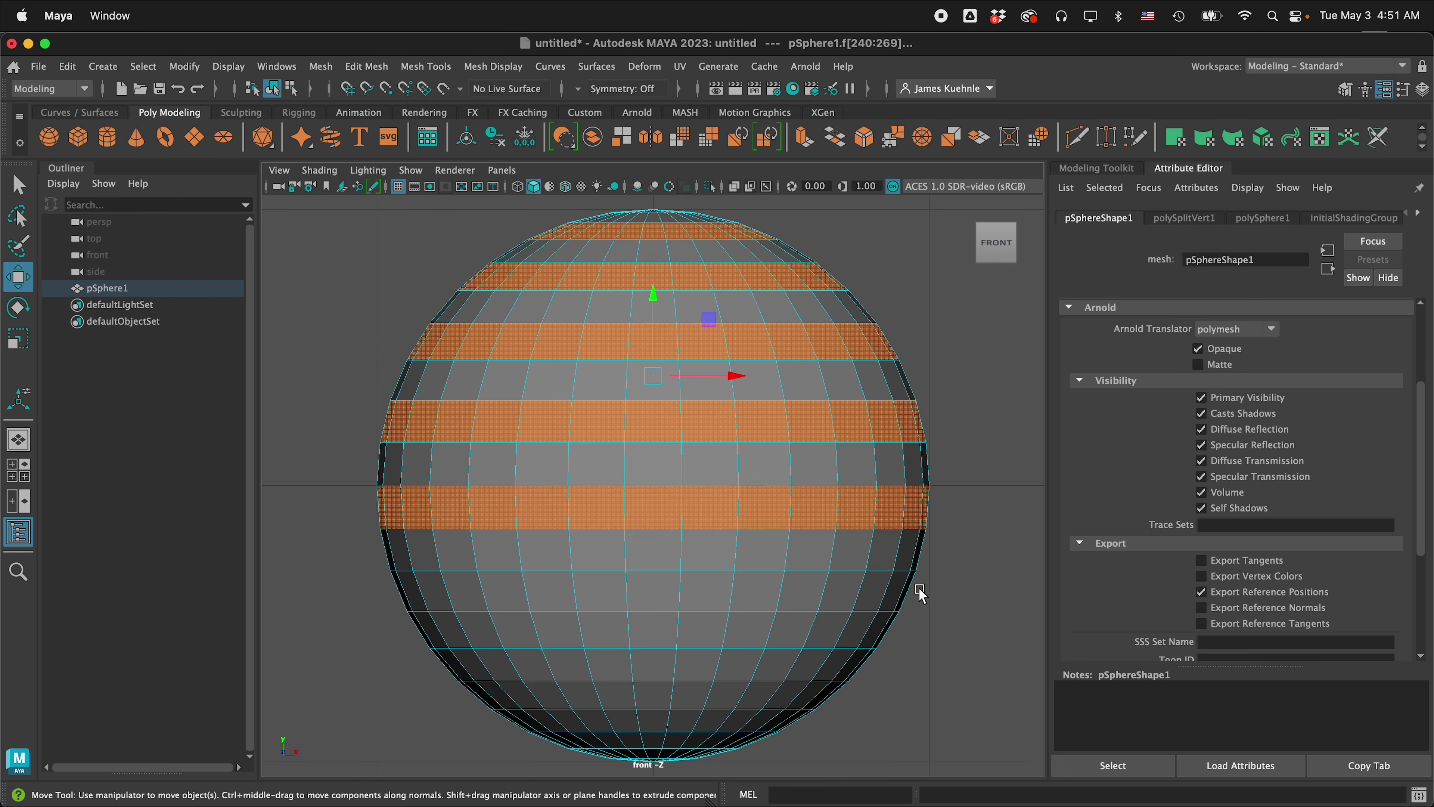
double_click(406, 591, "shift")
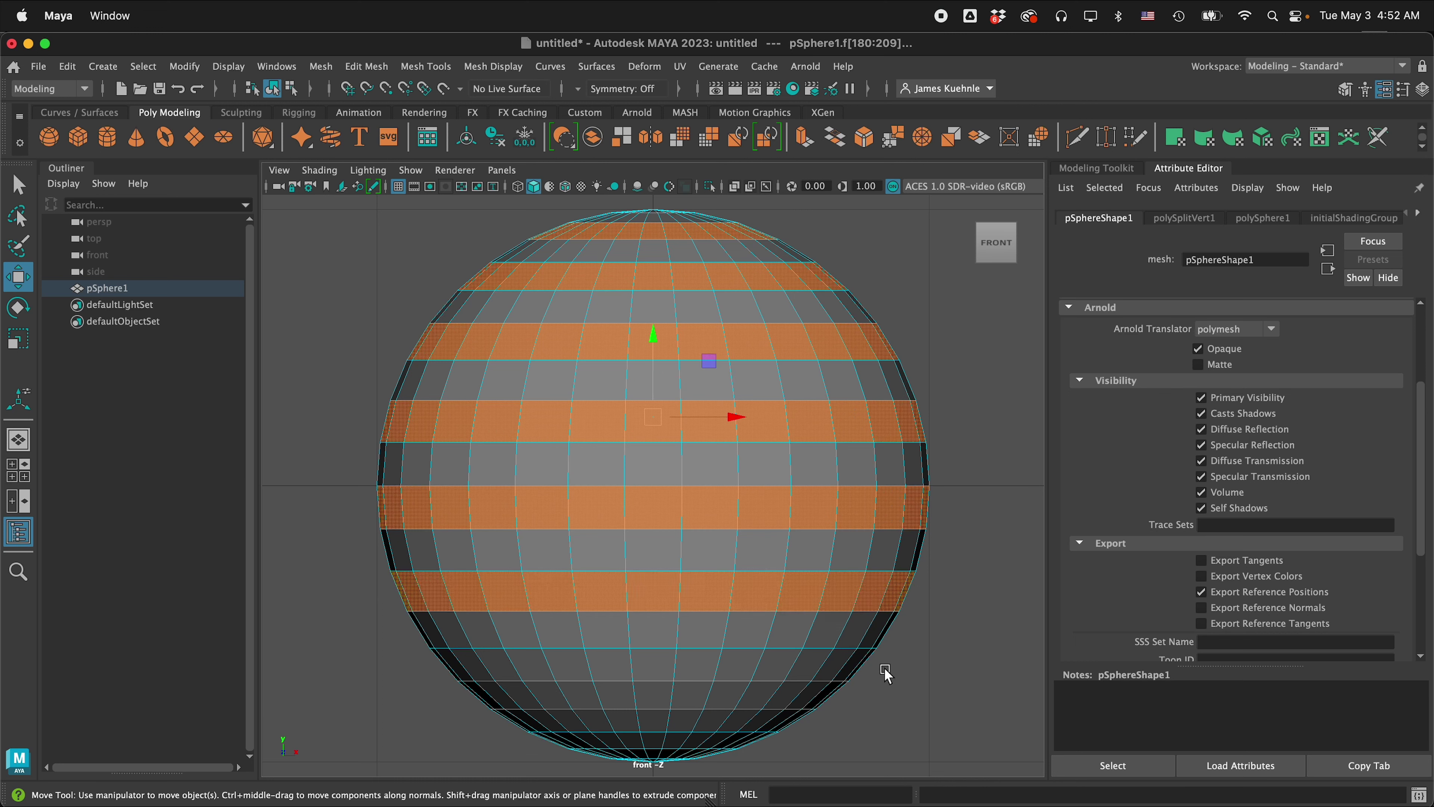
double_click(459, 665, "shift")
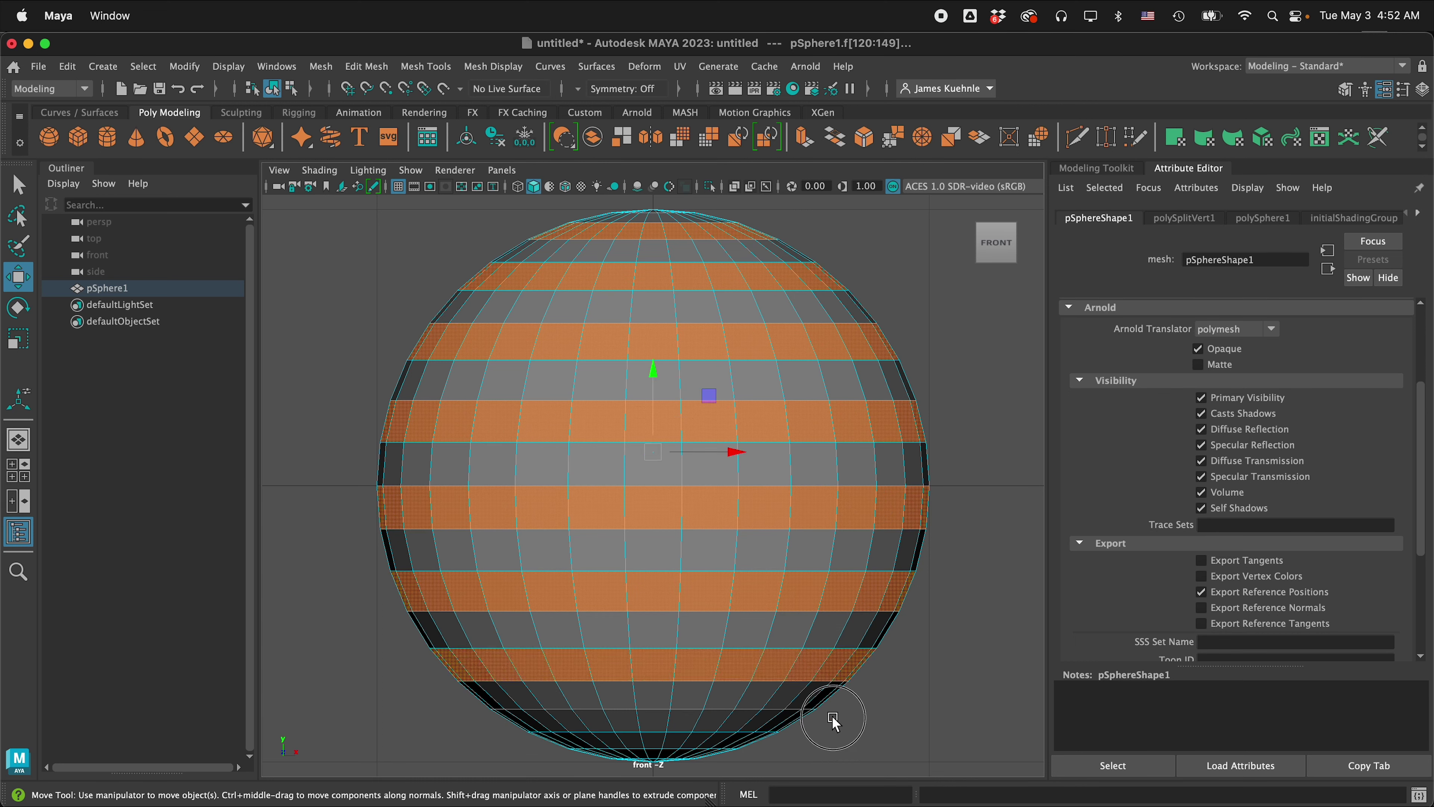
double_click(461, 723, "shift")
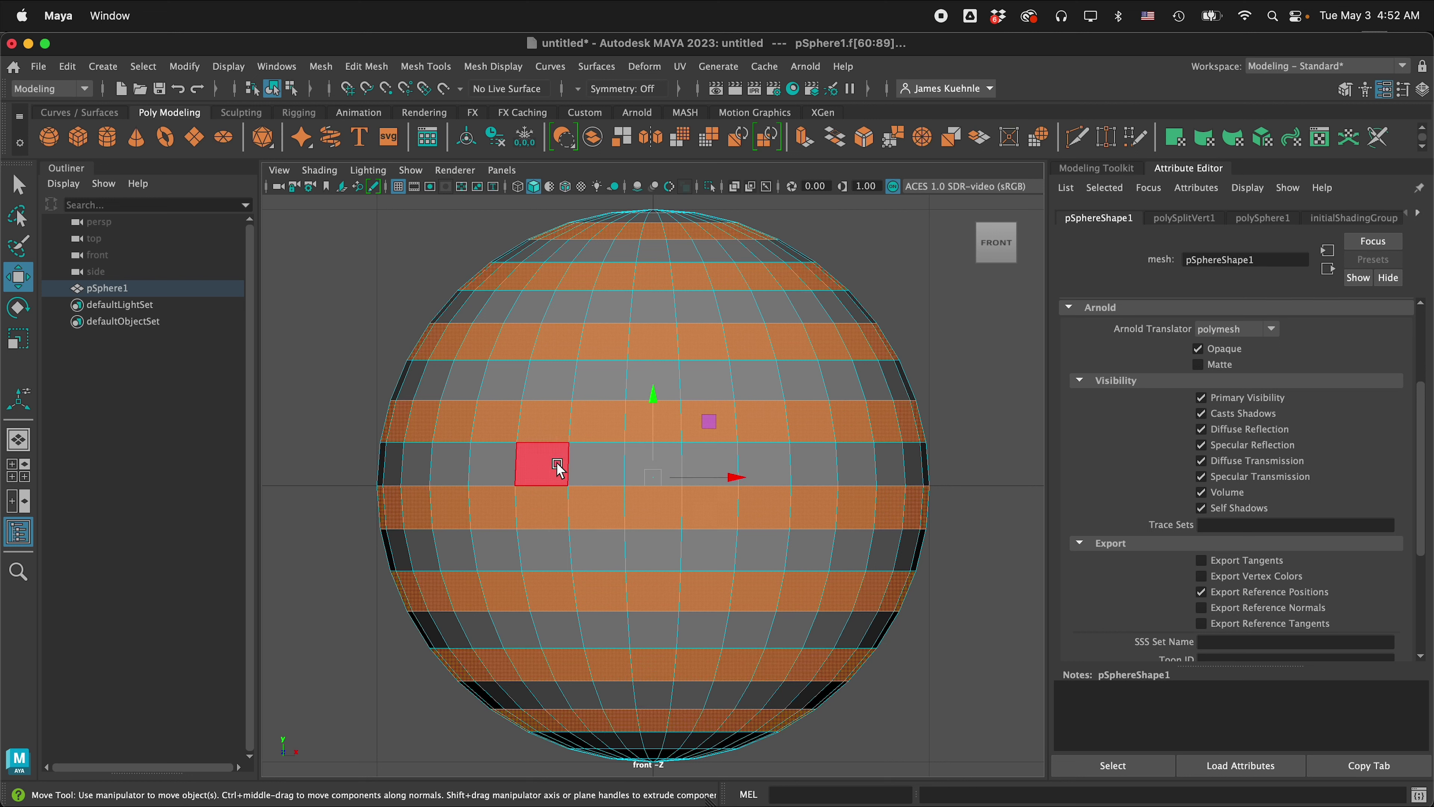
Step: Rotate the selected face bands around Y to offset their tiles, then deselect
key("e")
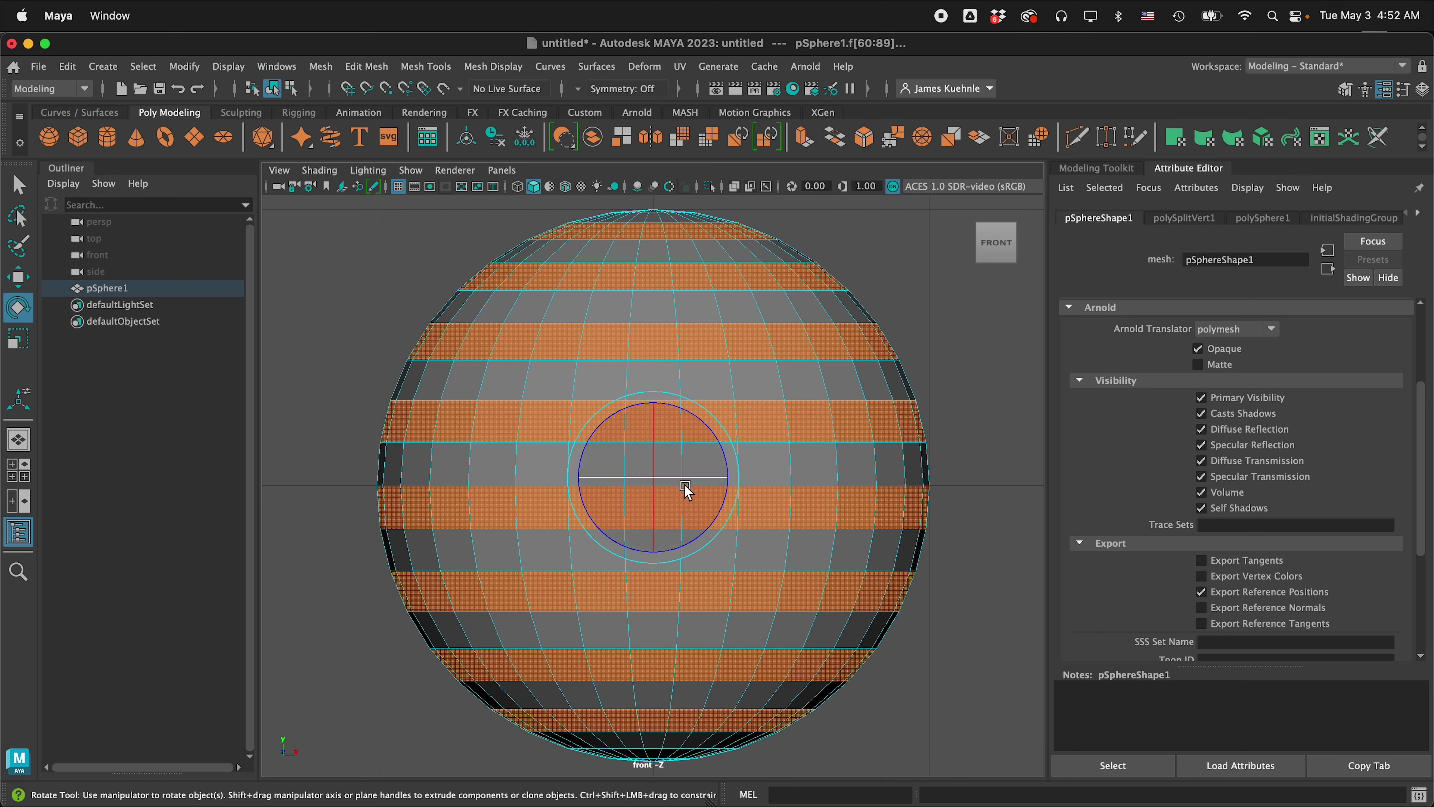
left_click_drag(690, 485, 683, 483)
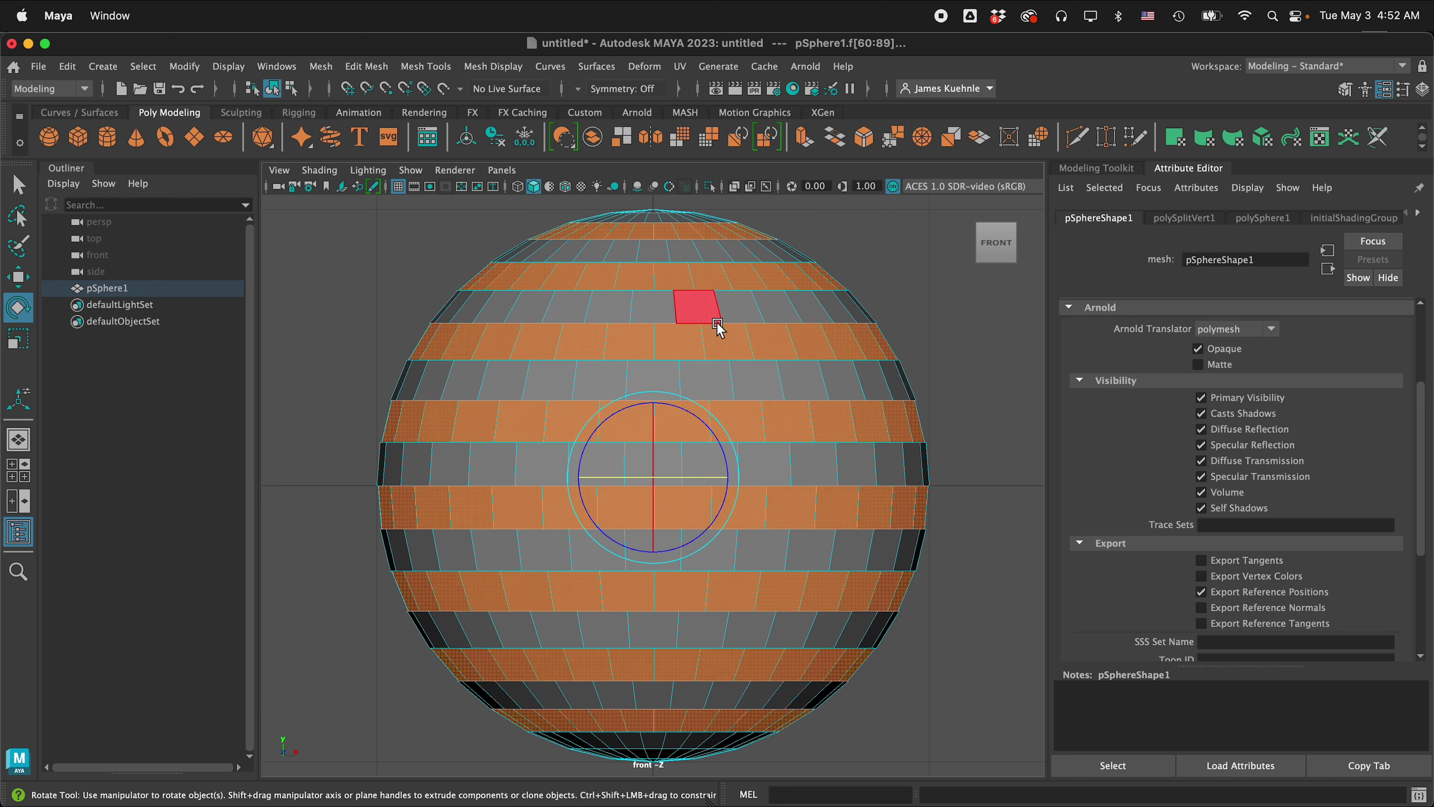
left_click_drag(690, 480, 697, 483)
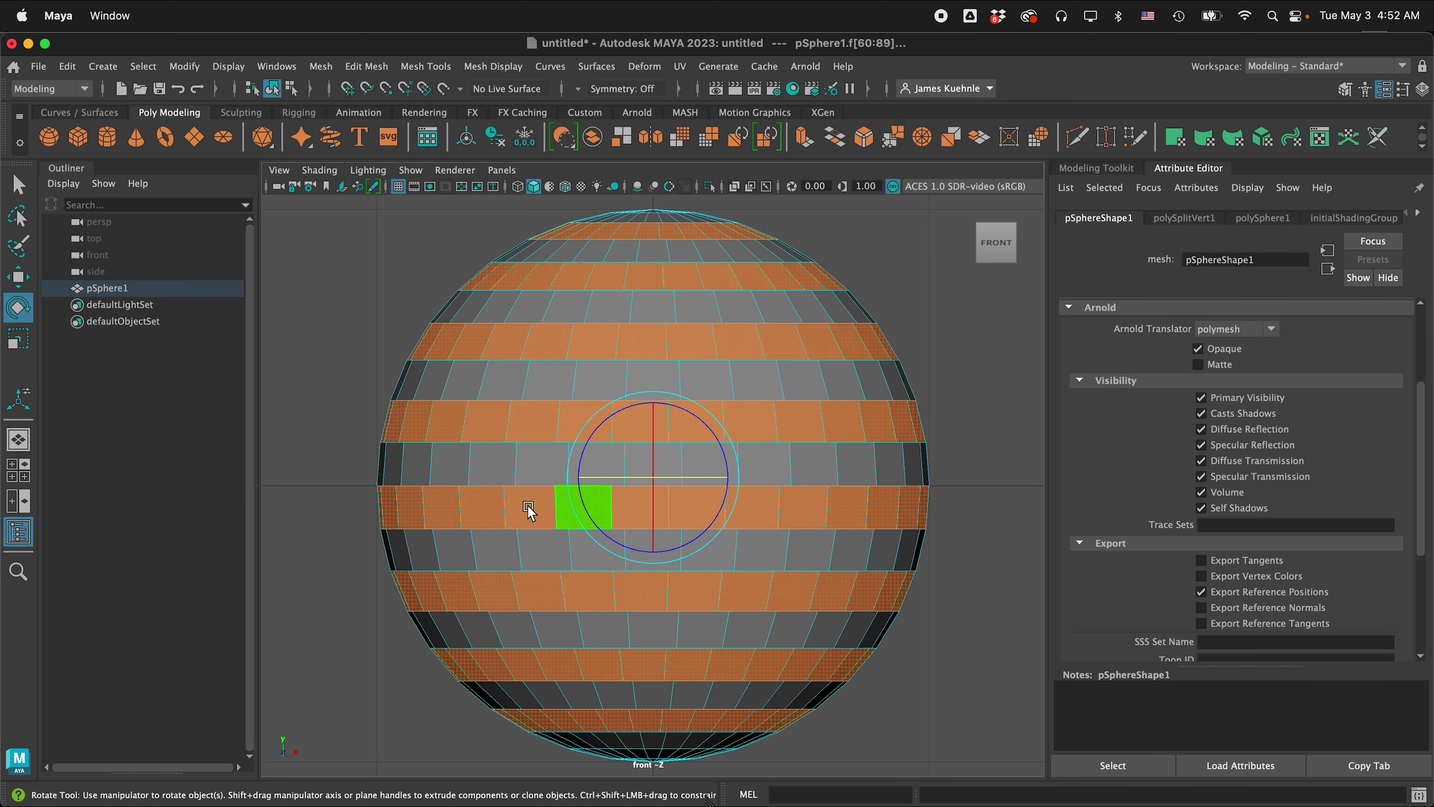
left_click_drag(693, 483, 690, 481)
left_click(886, 267)
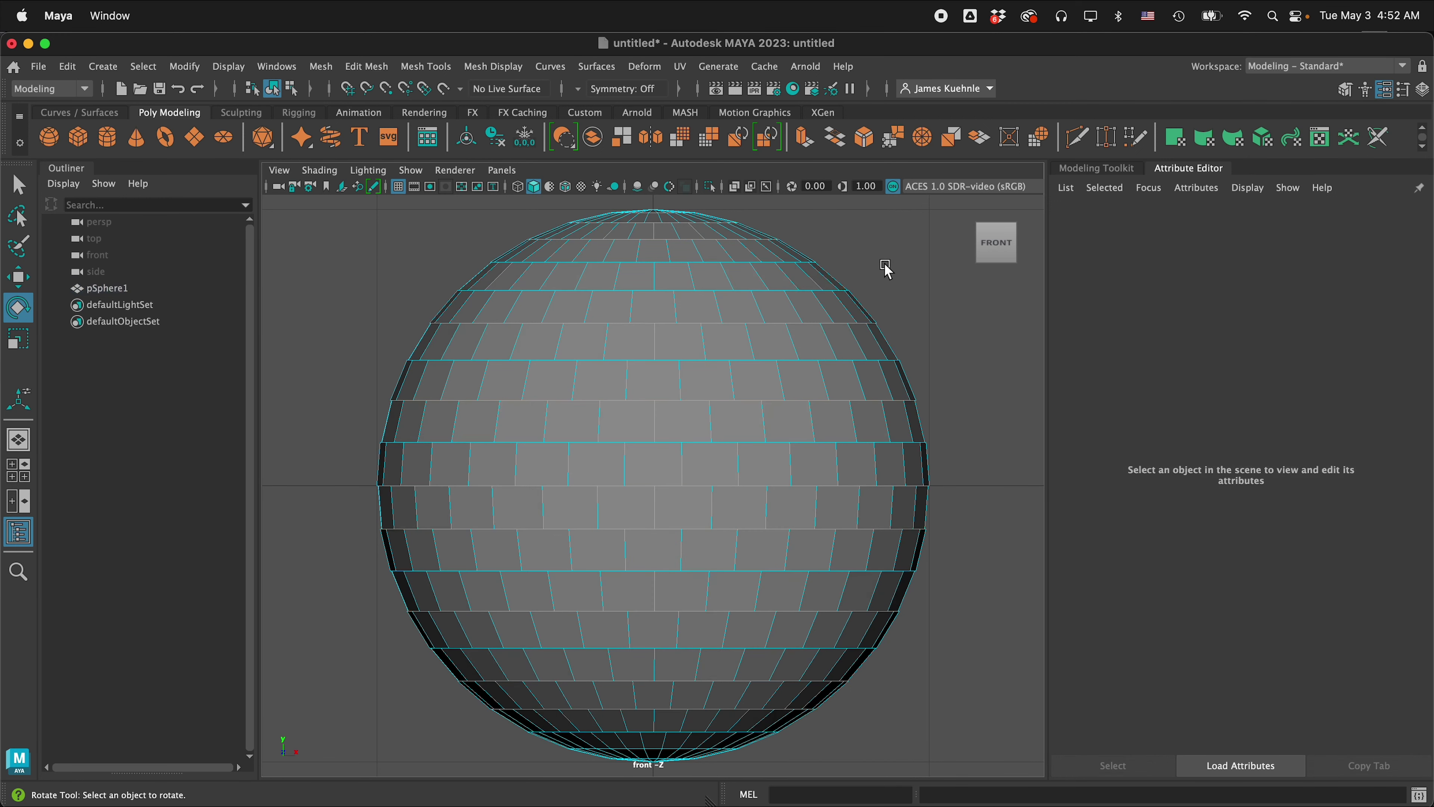
Step: Back in perspective view, select all 600 sphere faces and extrude them with Ctrl+E
key("q")
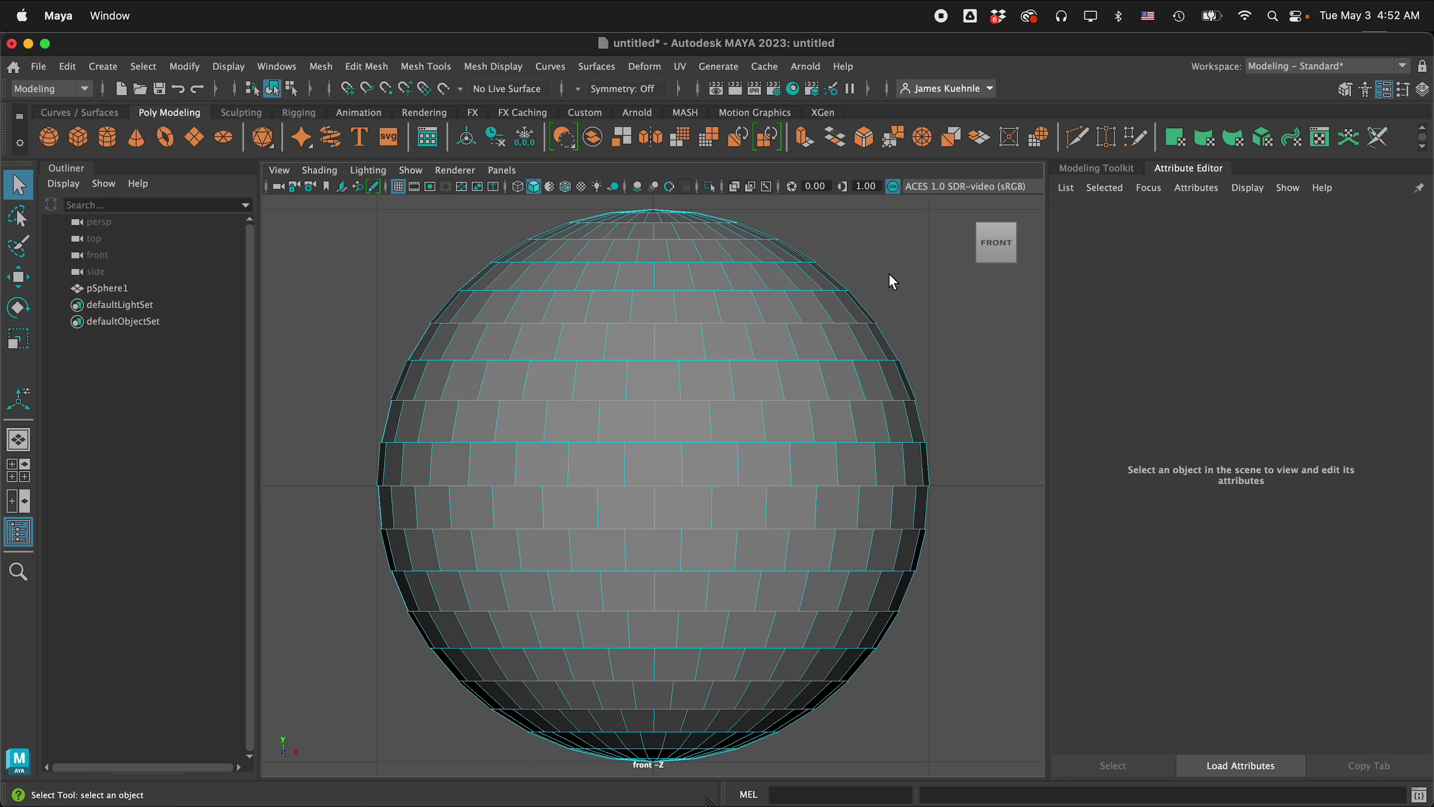
key("space")
key("space")
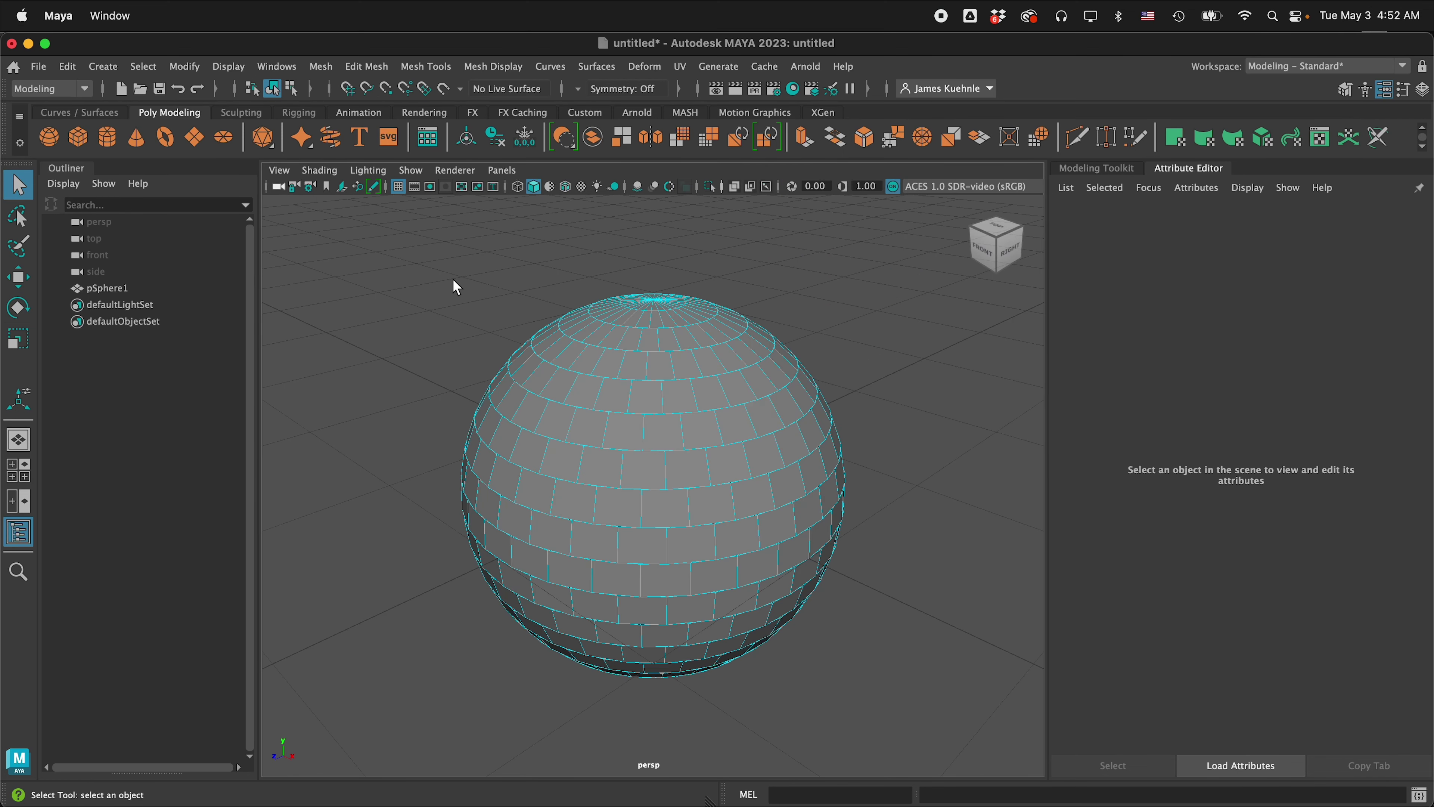
left_click_drag(338, 240, 892, 730)
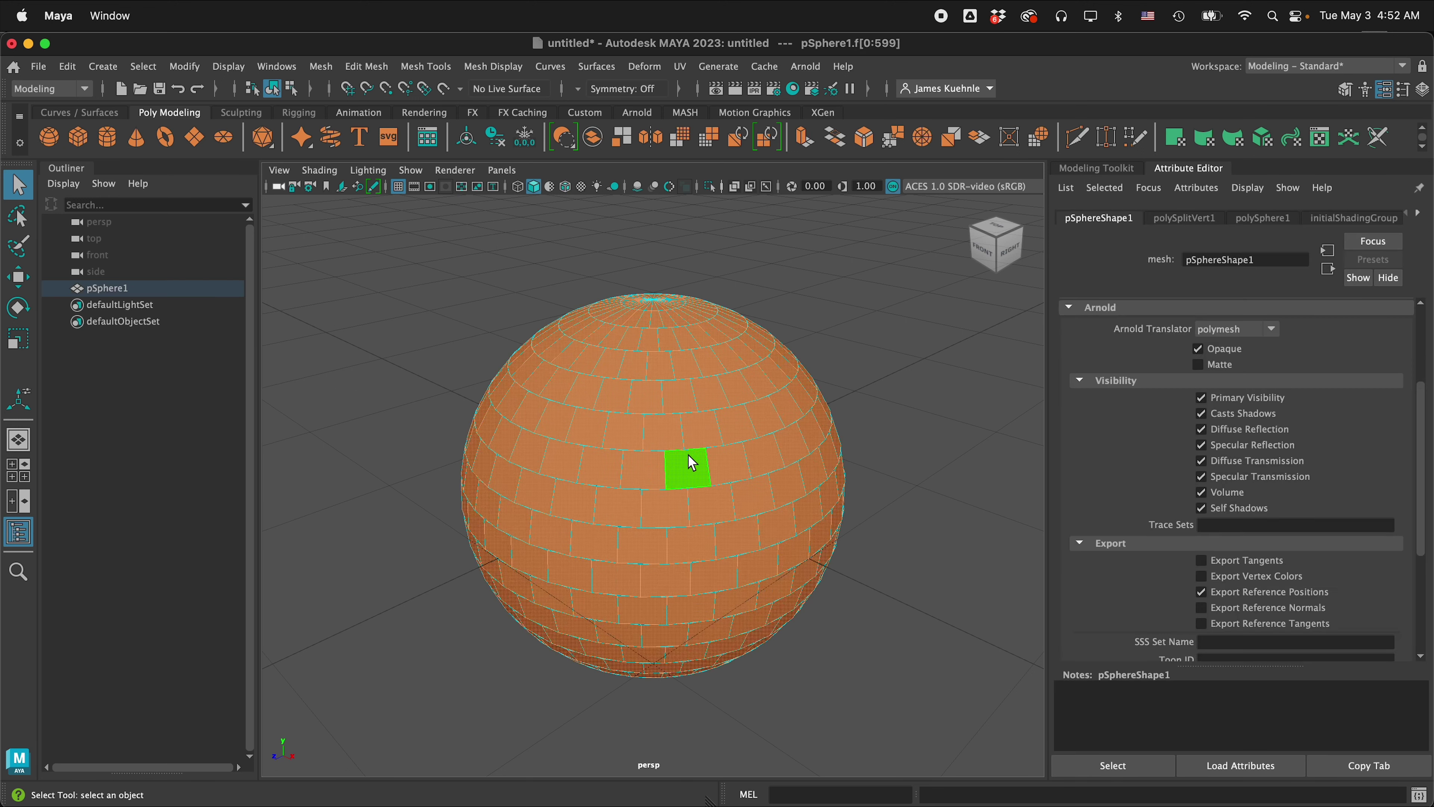
key("ctrl+e")
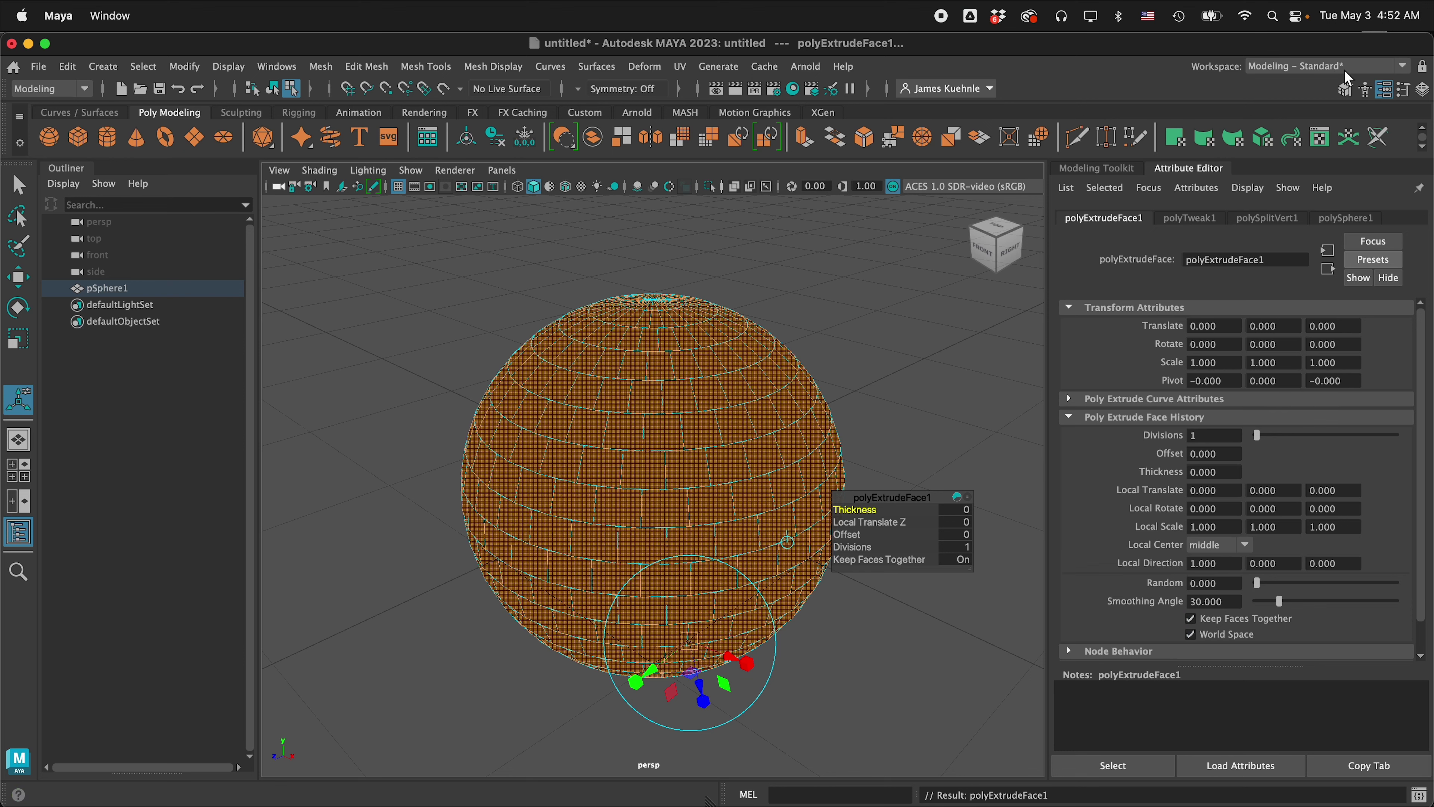
Step: Show polyExtrudeFace1's attributes and turn off Keep Faces Together
left_click(1385, 92)
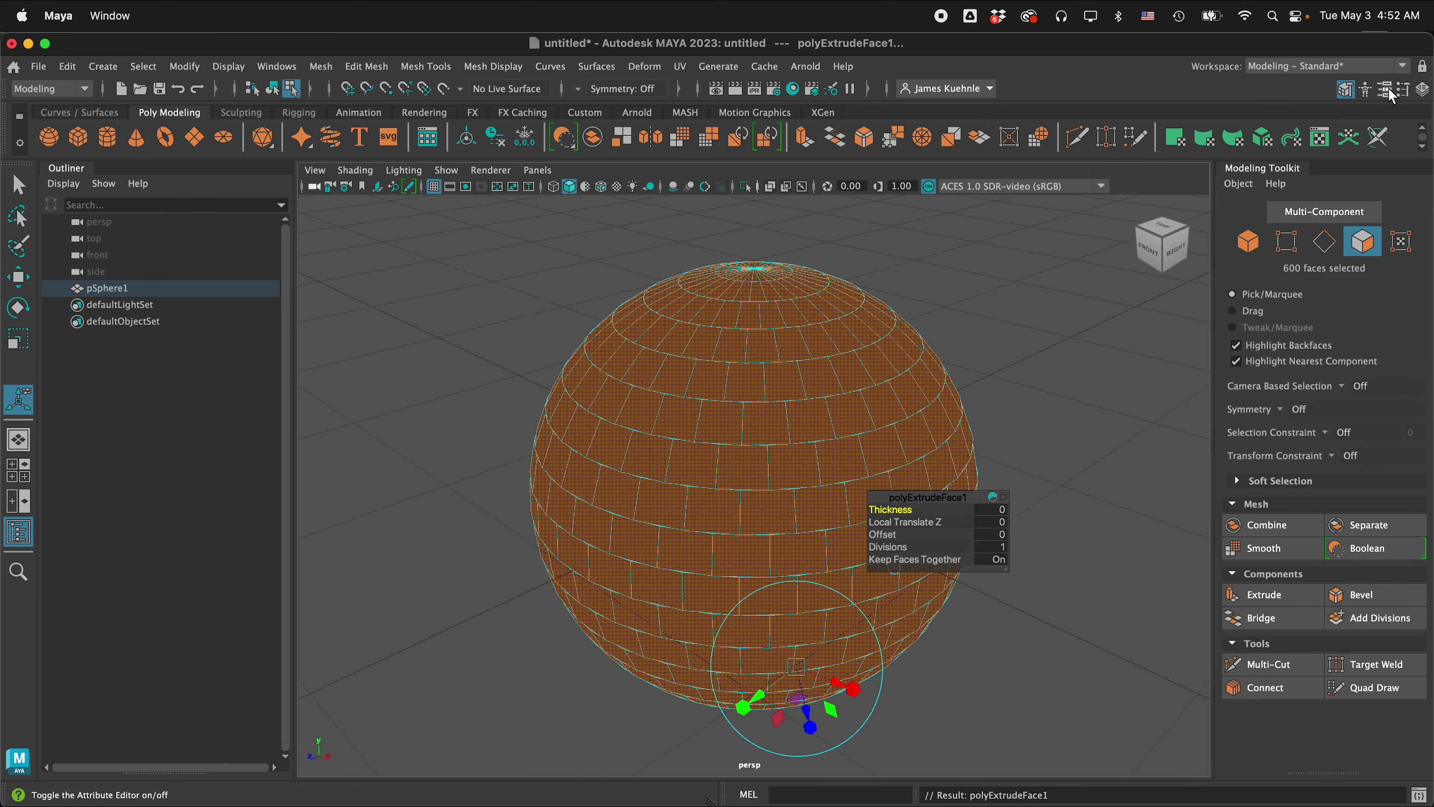
left_click(1392, 91)
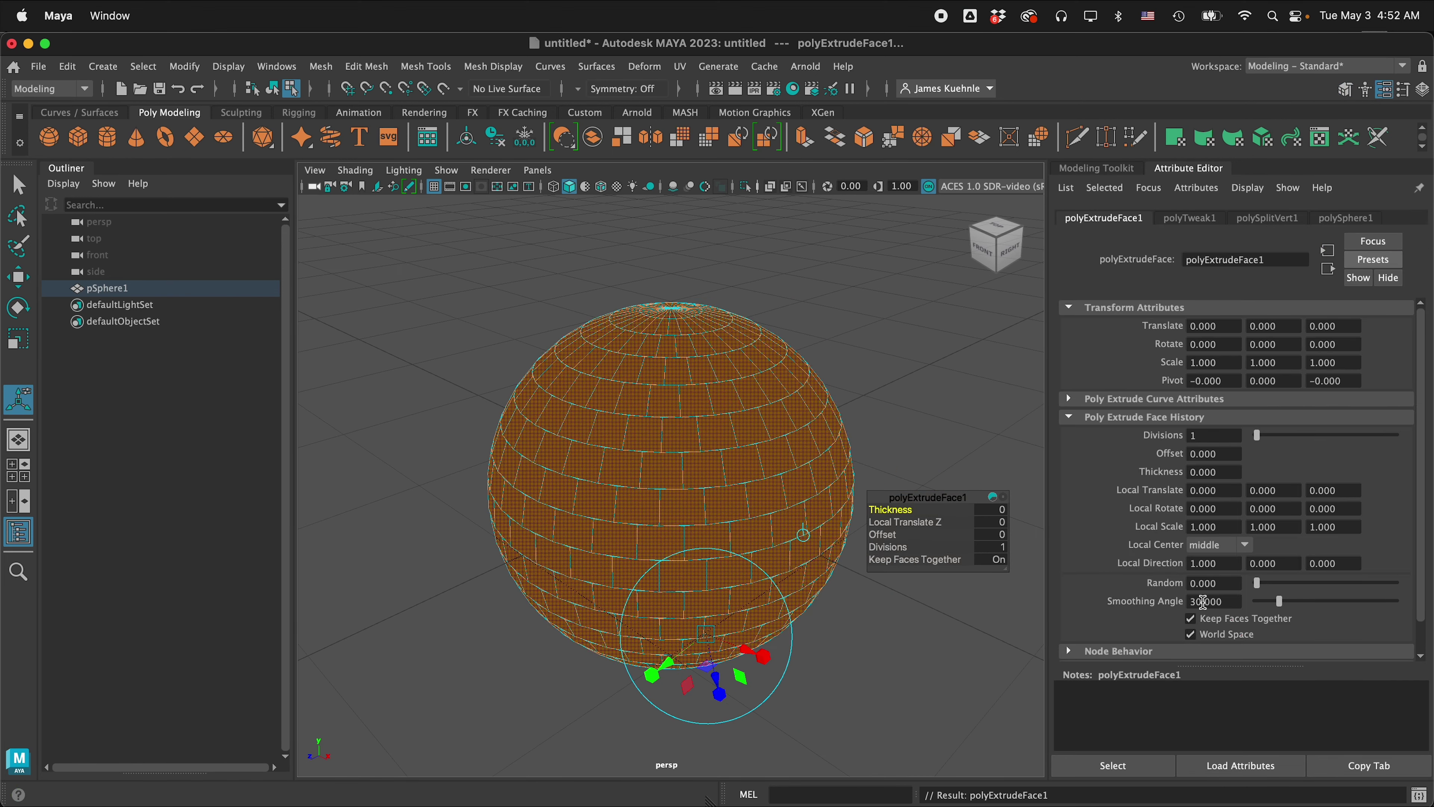
left_click(1197, 619)
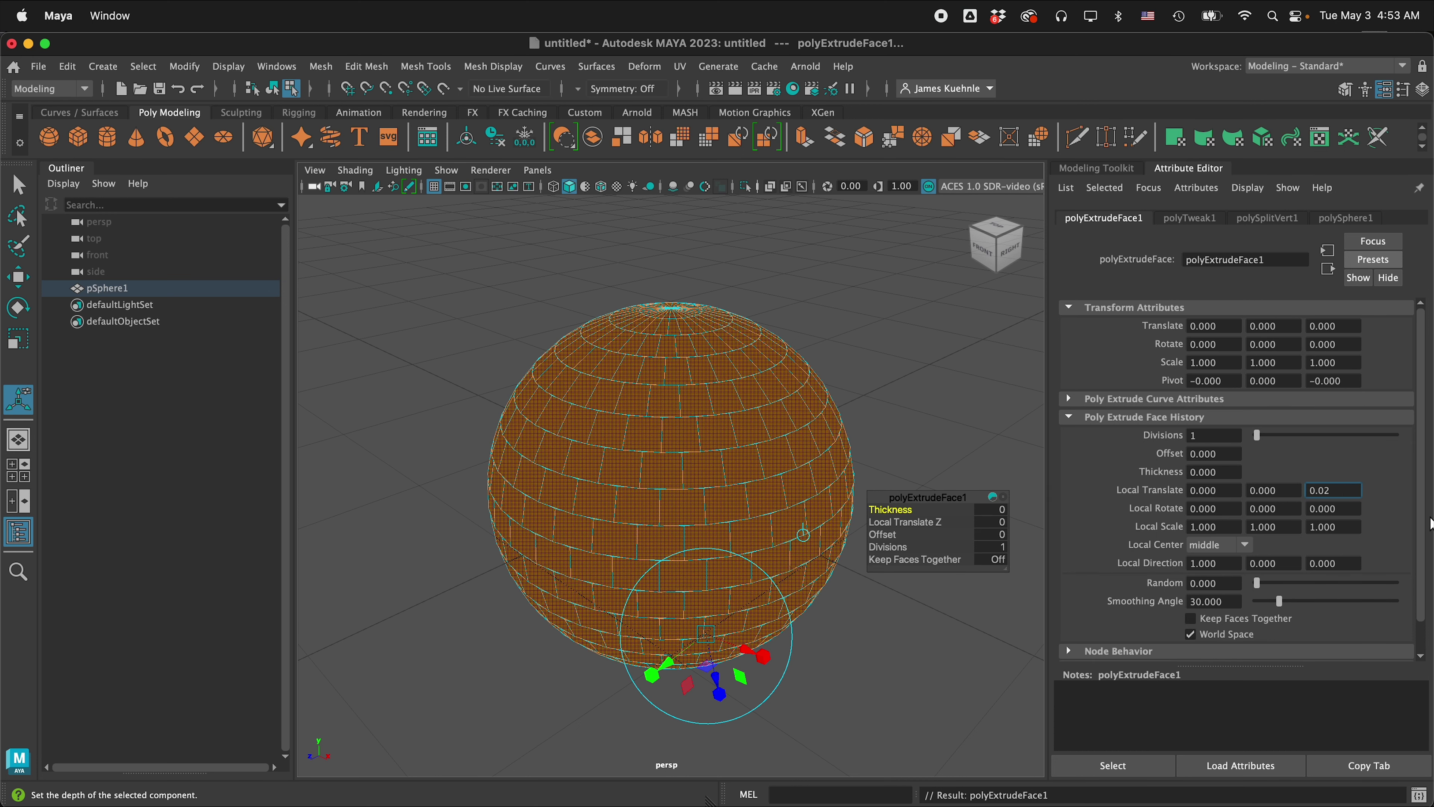
Step: Set the extrusion's Local Translate Z to 0.02 and Random to 0.175
key("Return")
scroll(781, 490, "up", 10)
middle_click_drag(766, 413, 546, 365, "alt")
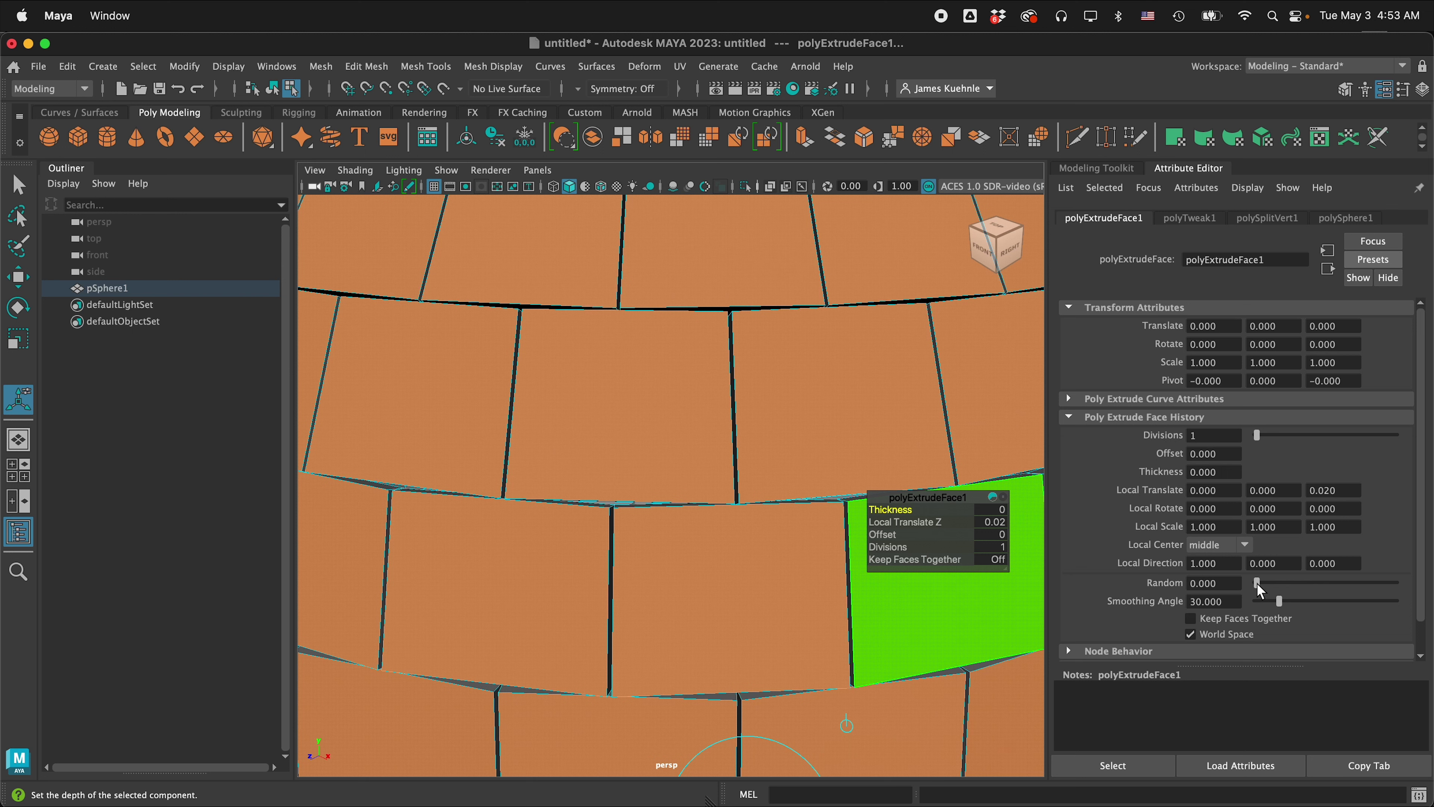
mouse_move(1258, 584)
left_mouse_down()
mouse_move(1392, 587)
mouse_move(1280, 577)
left_mouse_up()
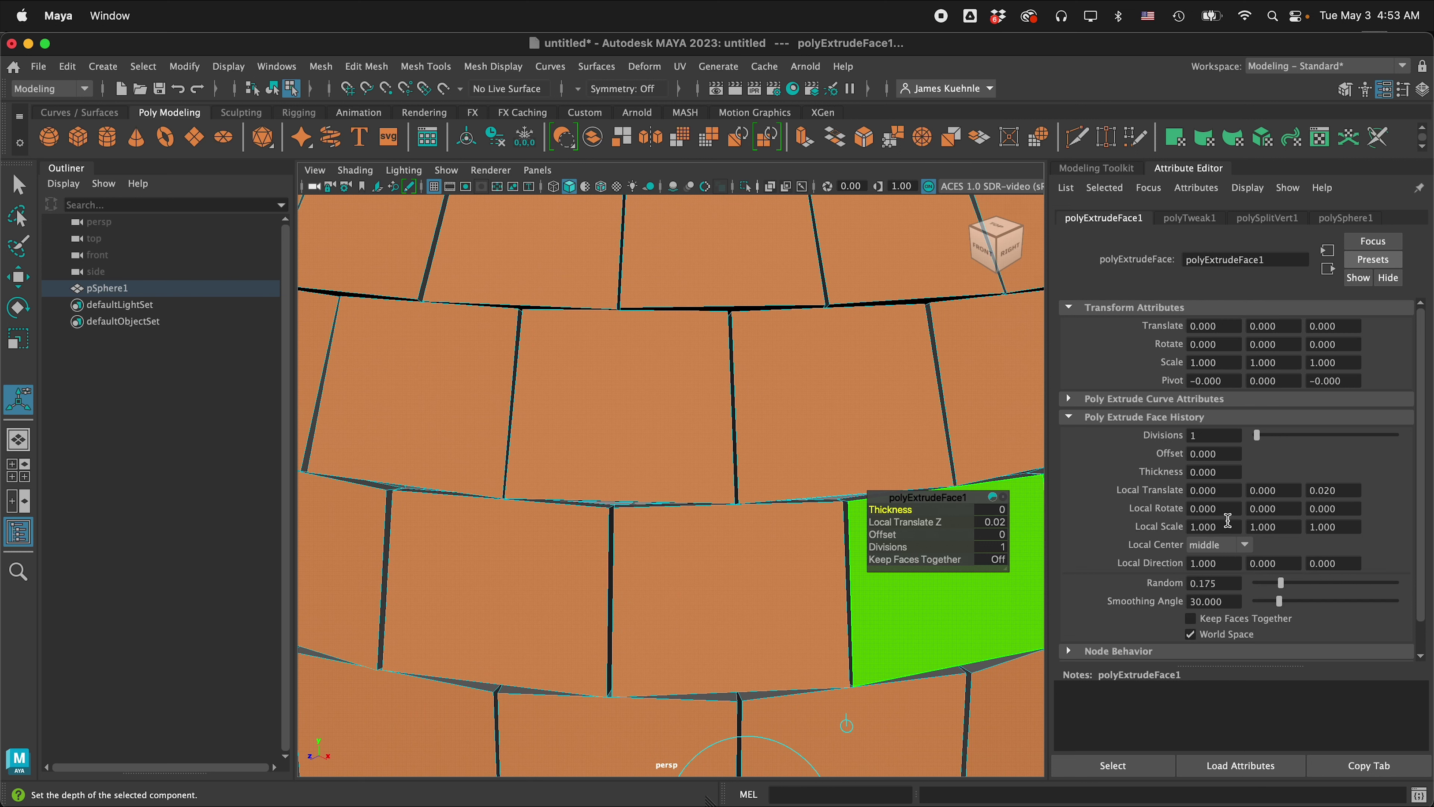
Step: Set the extrusion's Local Rotate to 1, 1, 1
left_click(1215, 509)
type("1")
left_click(1250, 507)
type("1")
left_click(1345, 510)
type("1")
left_click(1355, 490)
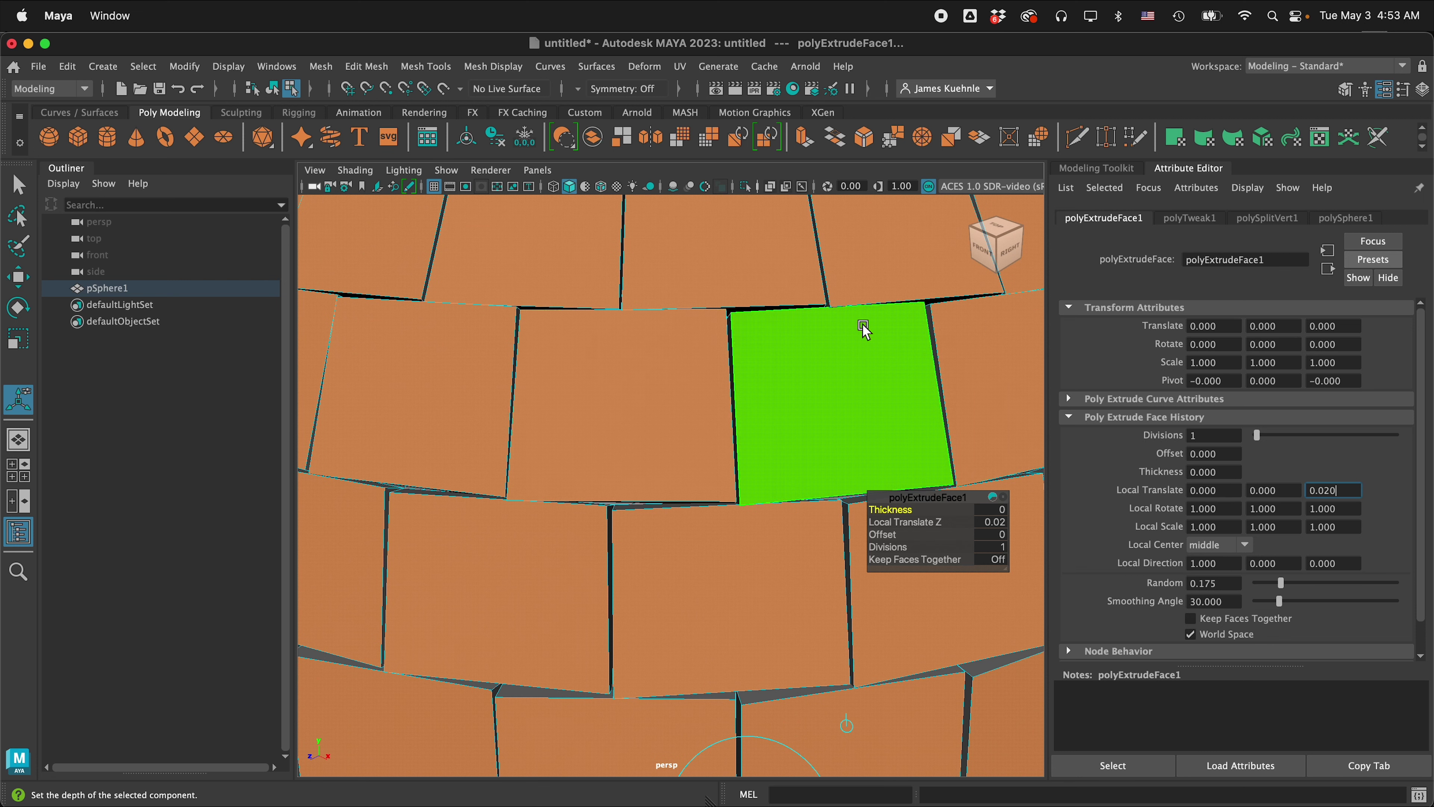
Step: Set the extrusion's Local Scale to 0.99 on X, Y and Z
scroll(593, 475, "up", 5)
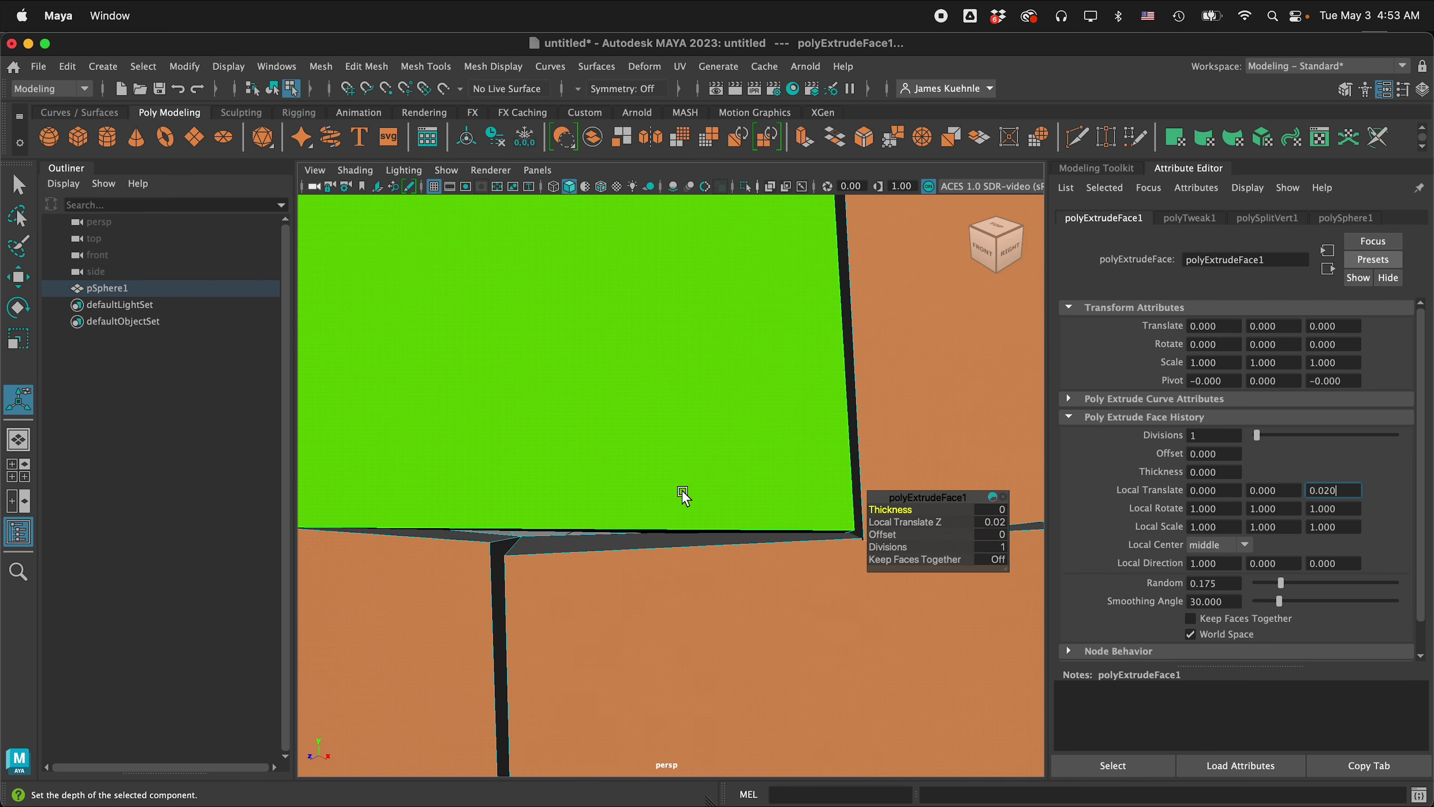
scroll(703, 515, "down", 8)
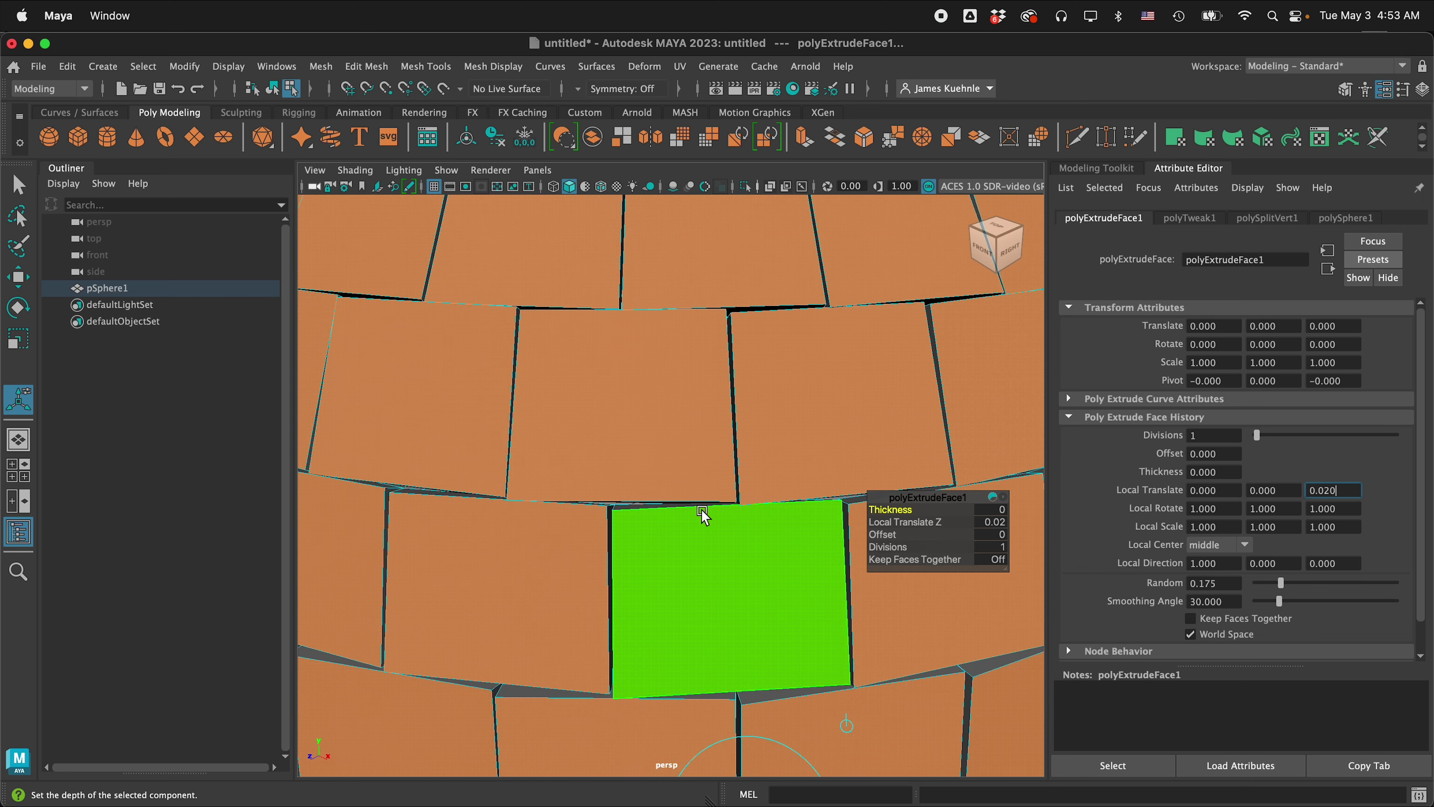
scroll(821, 534, "up", 8)
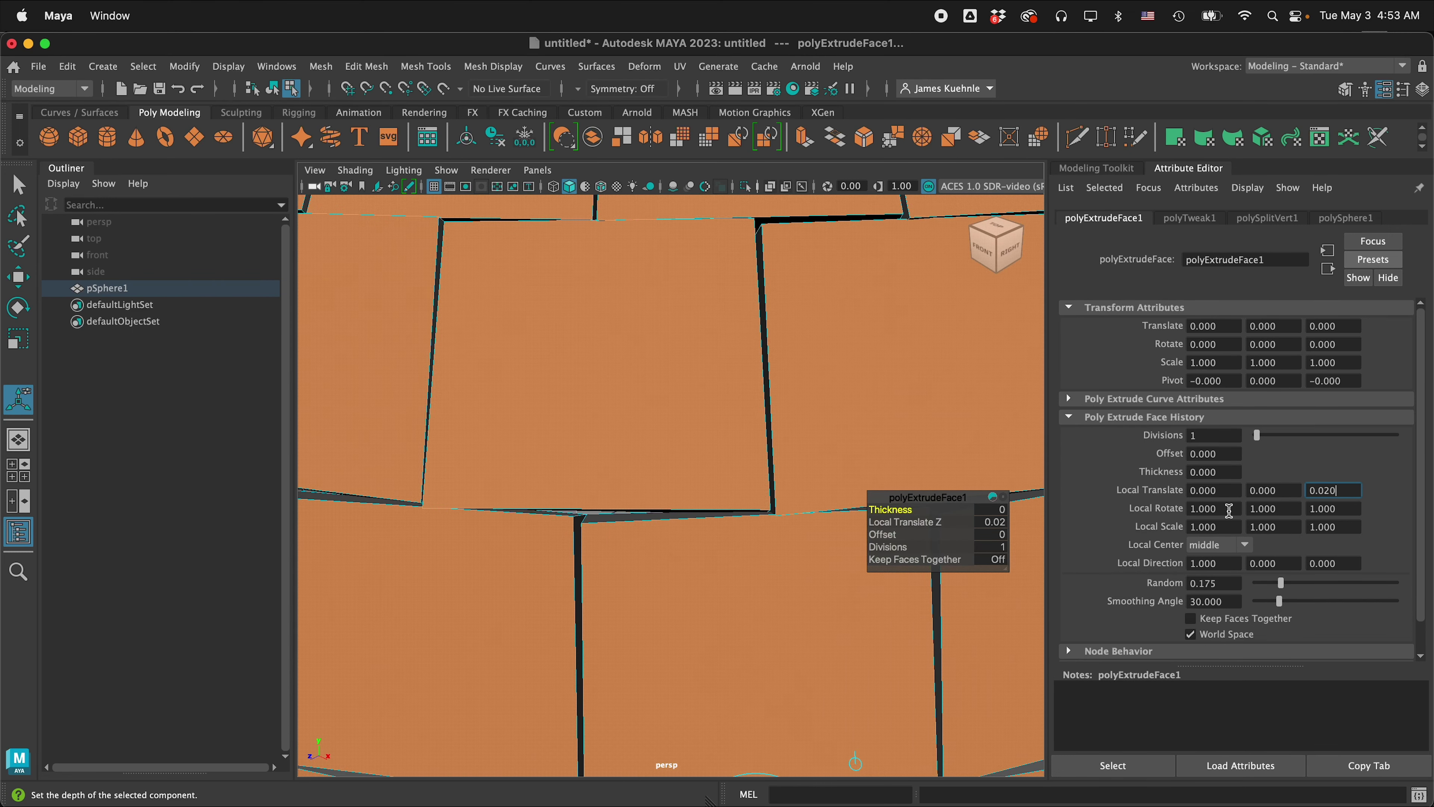
left_click_drag(1230, 525, 1125, 532)
type("0.99")
left_click(1294, 526)
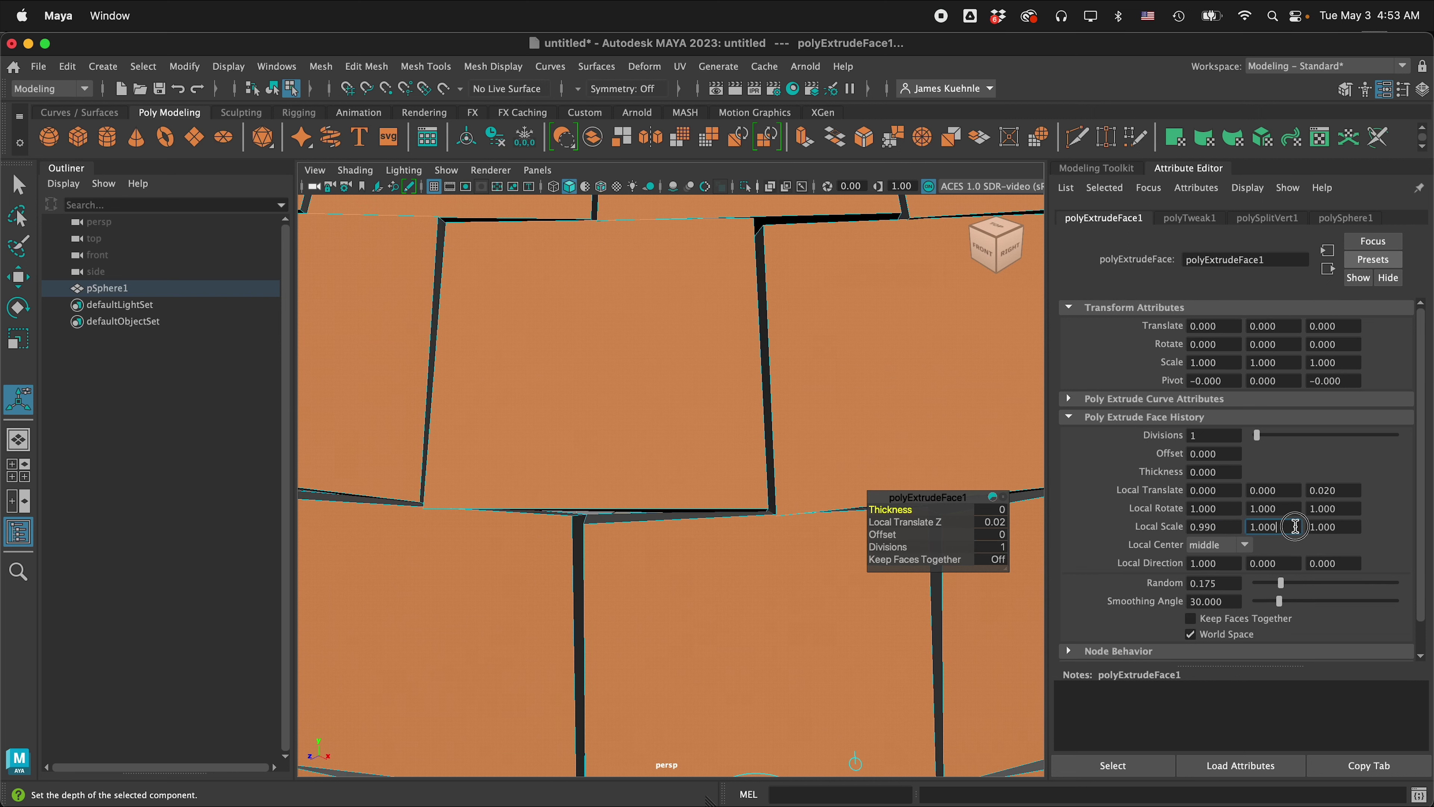
double_click(1294, 527)
type("0.99")
key("Tab")
key("BackSpace")
type(".99")
key("Return")
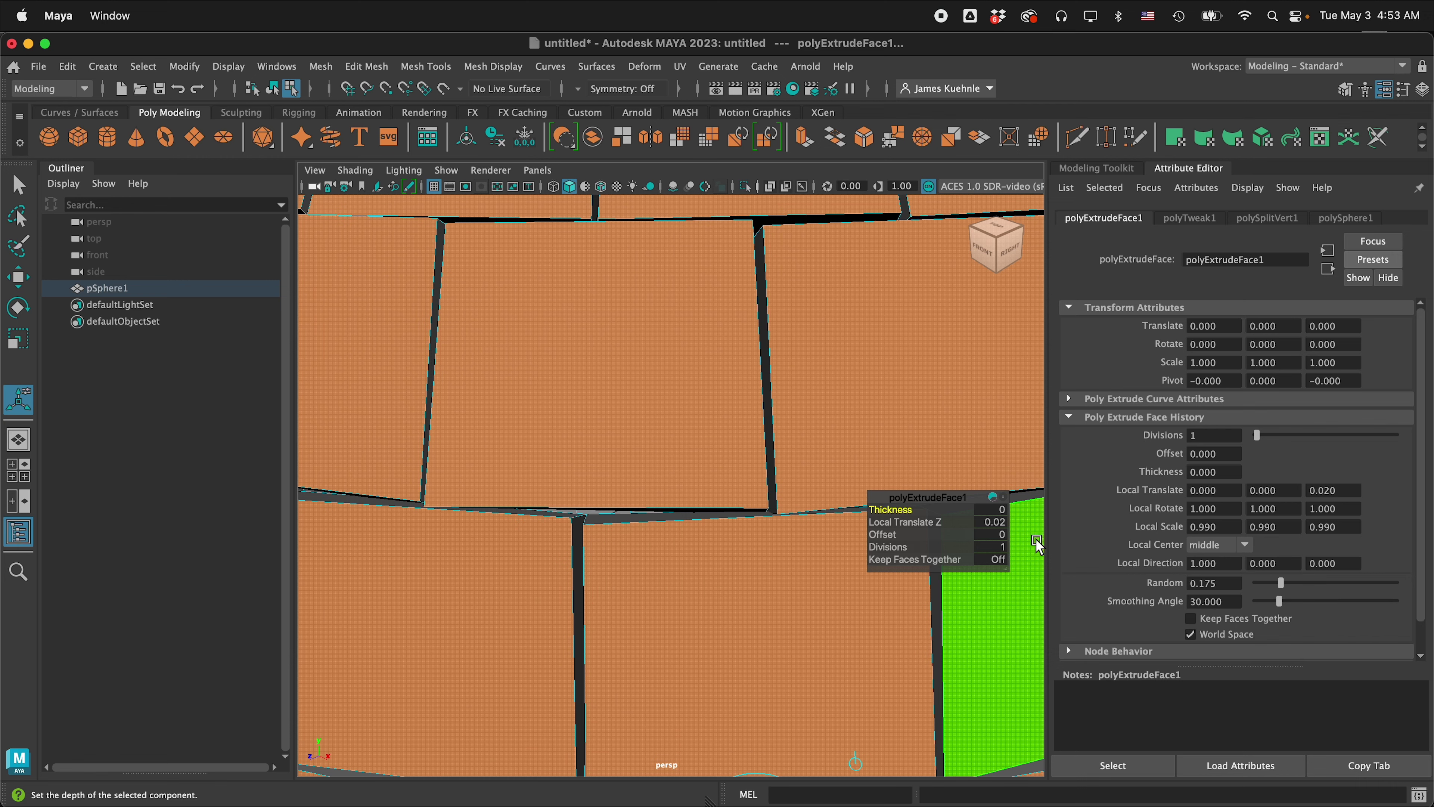
key("f")
scroll(563, 480, "down", 5)
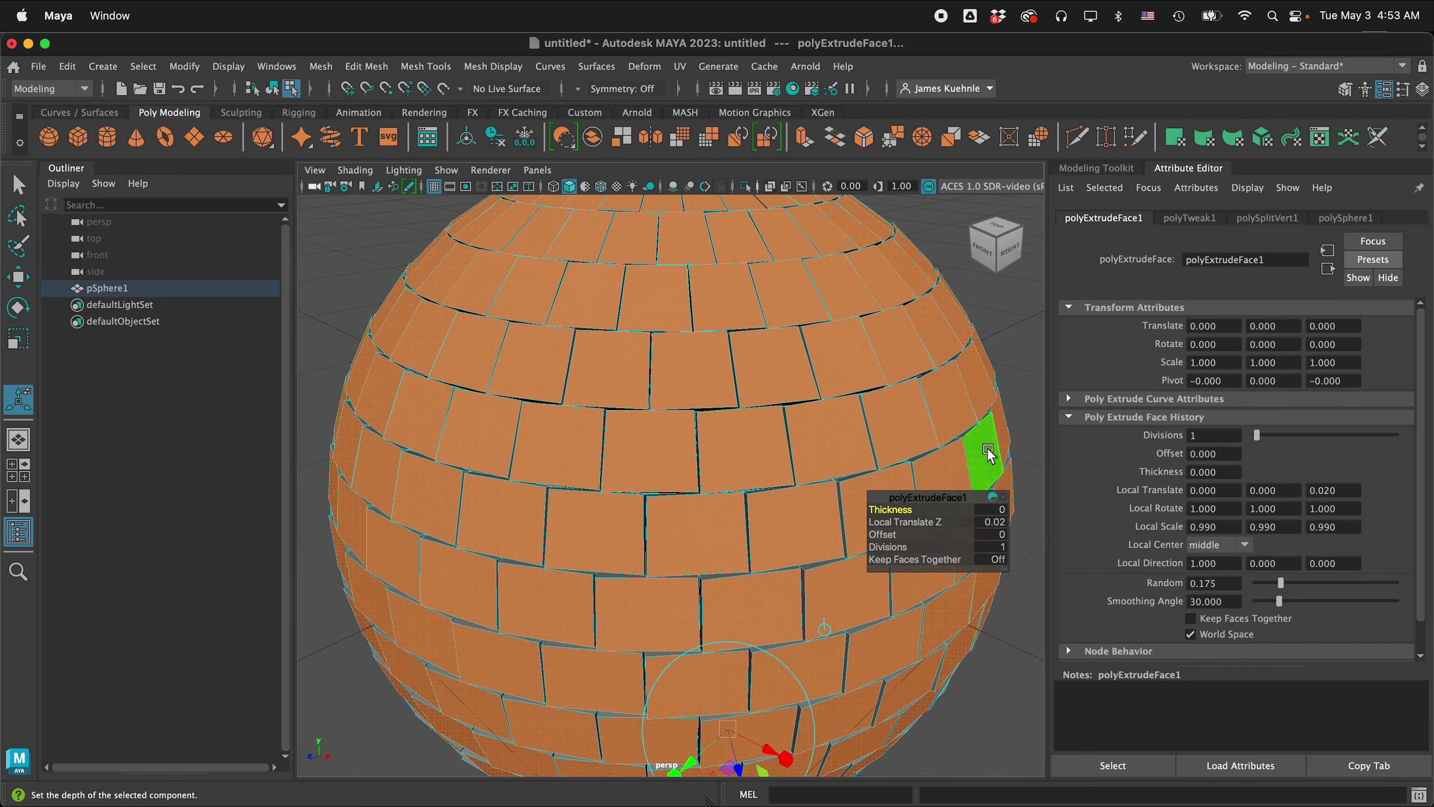
Step: Assign a new Arnold aiStandardSurface material to the whole sphere
key("q")
left_click(998, 746)
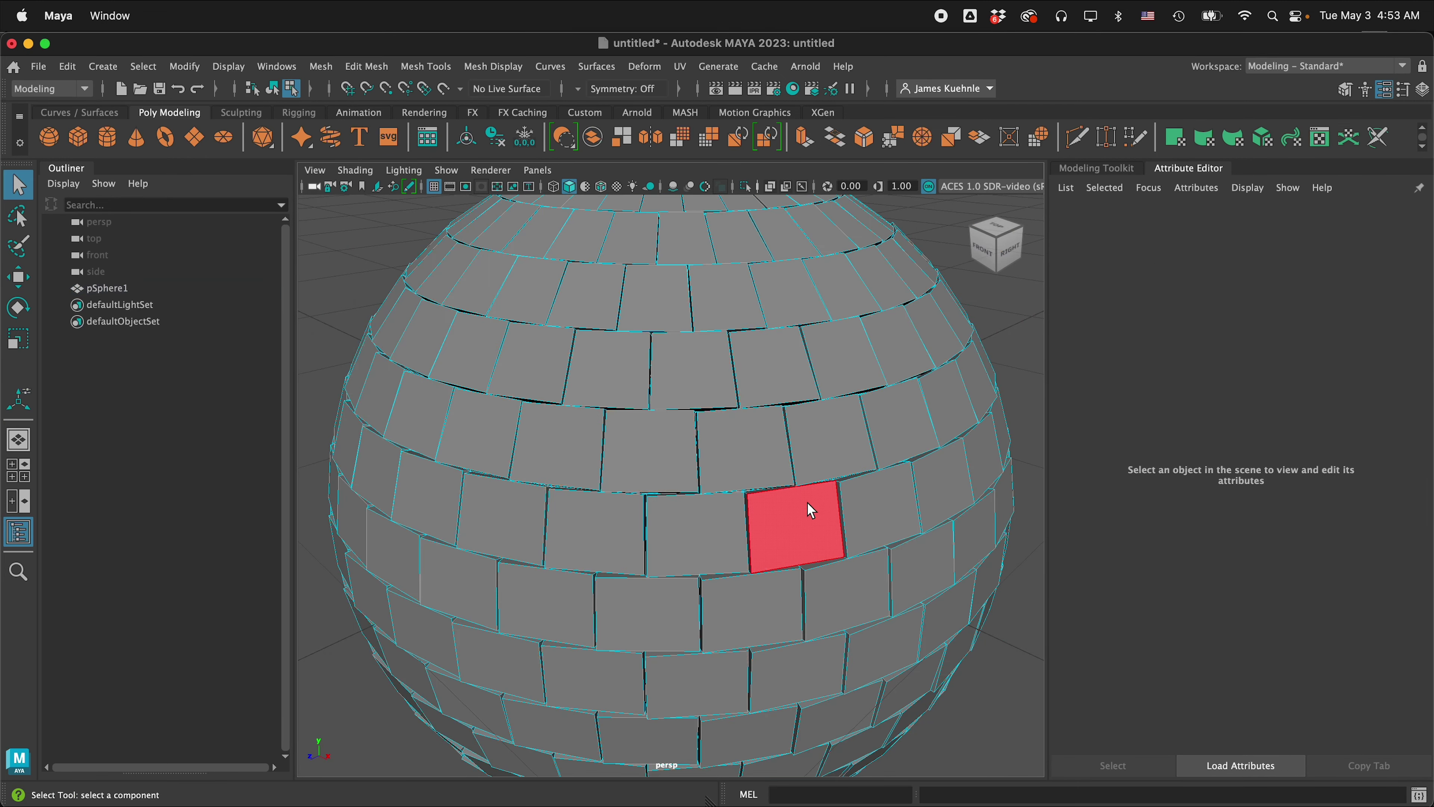
scroll(813, 515, "down", 5)
right_click_drag(669, 382, 734, 361)
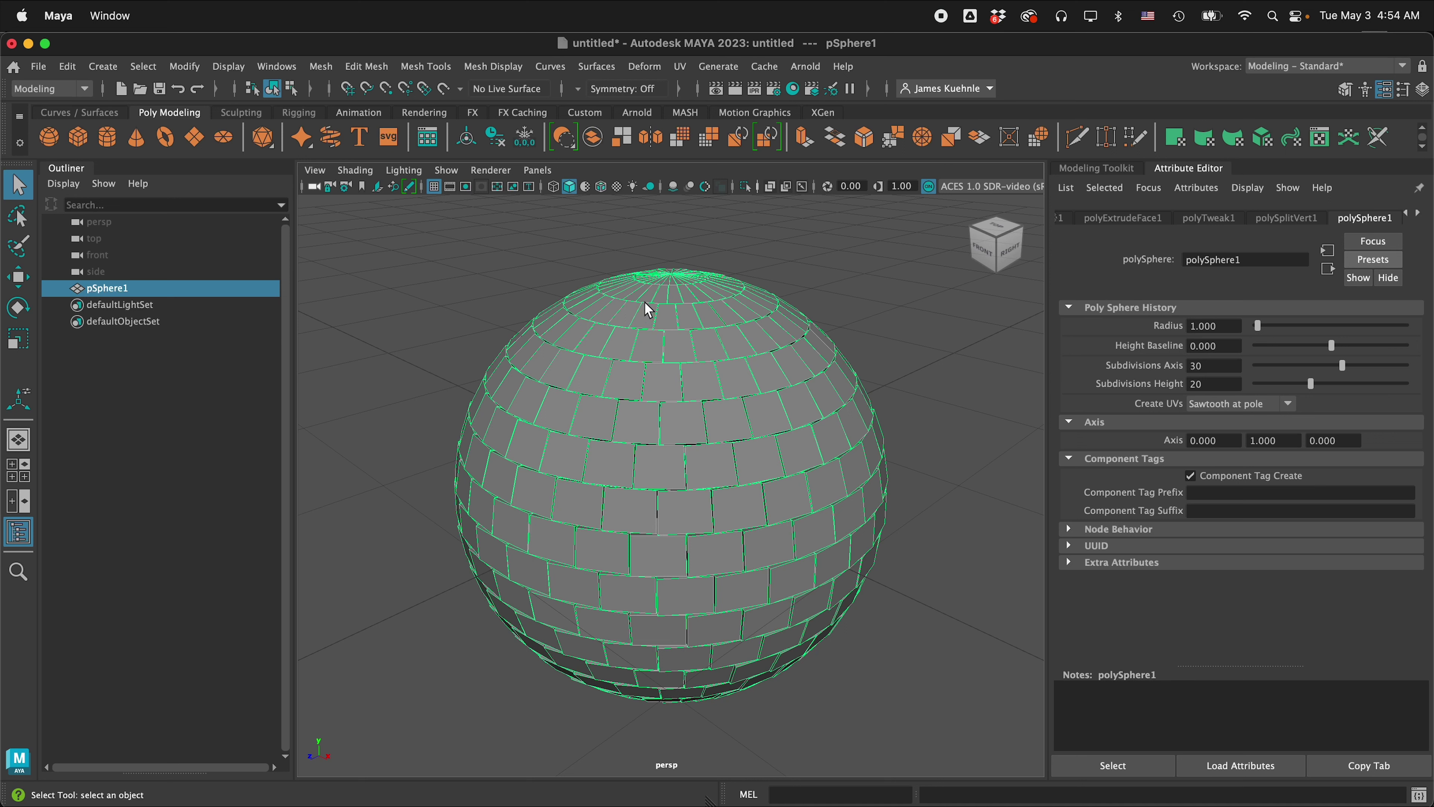
right_click_drag(648, 309, 631, 729)
left_click(534, 390)
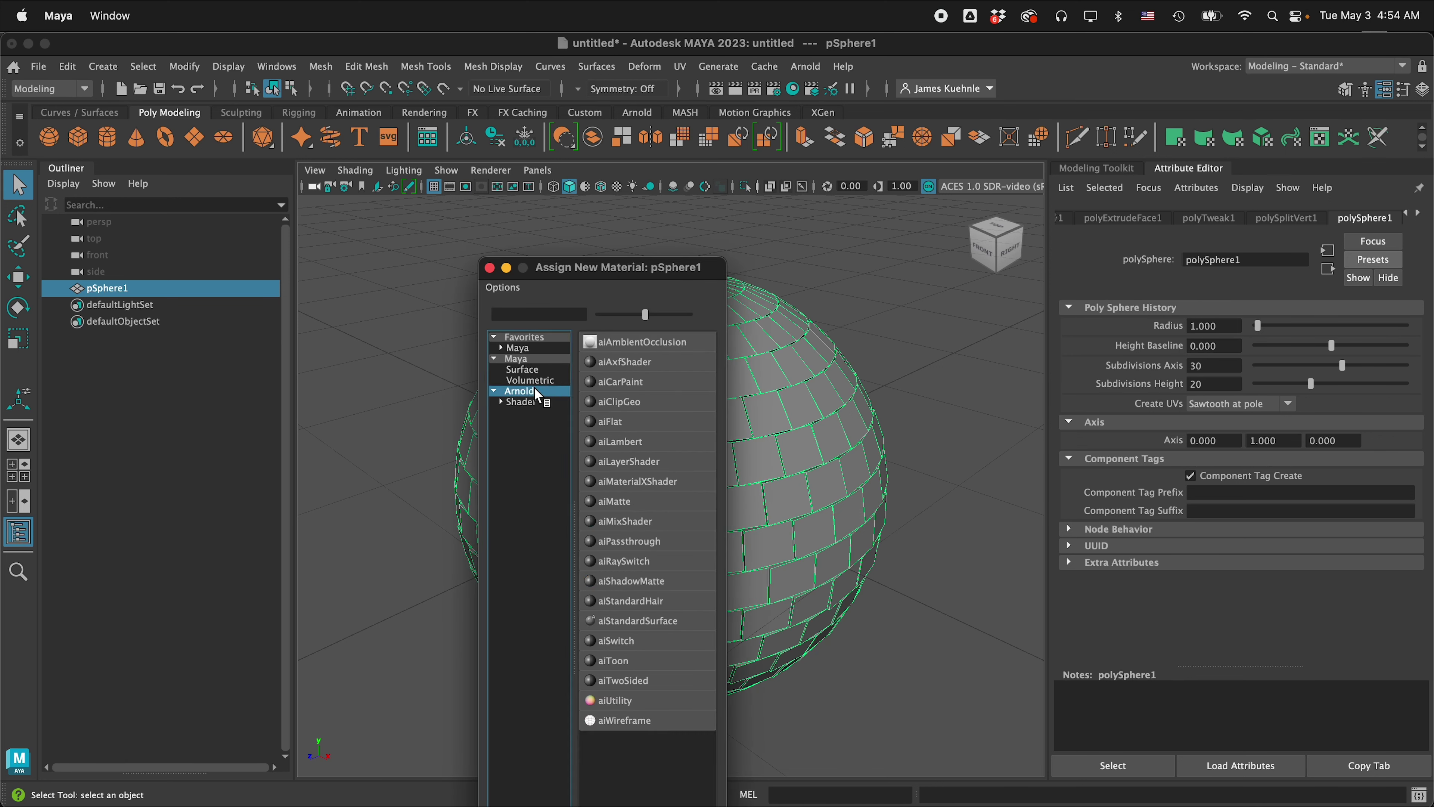
left_click(651, 618)
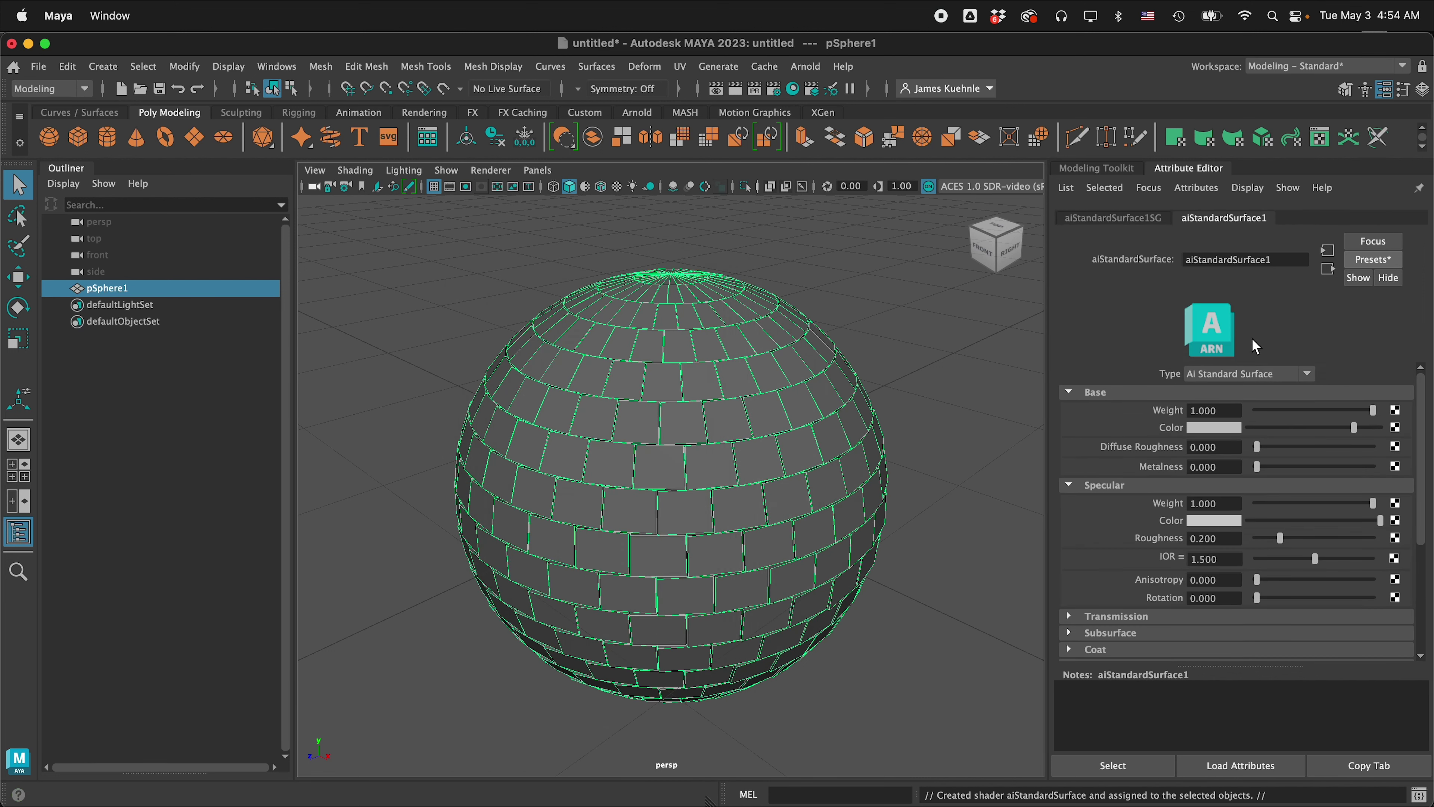
Step: Apply the Chrome preset to the shader and rename it discoBallShader
left_click(1374, 260)
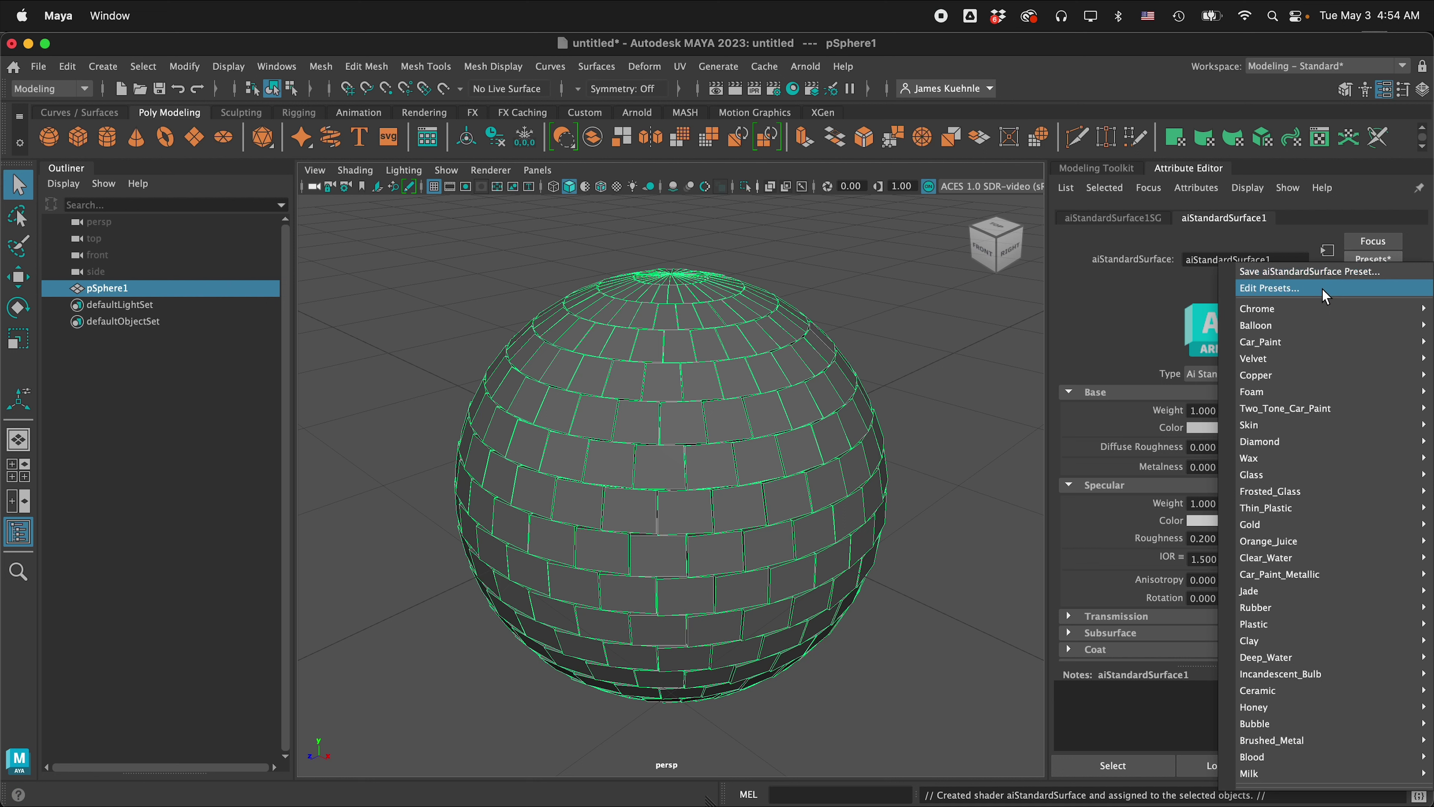
mouse_move(1328, 309)
left_click(1163, 313)
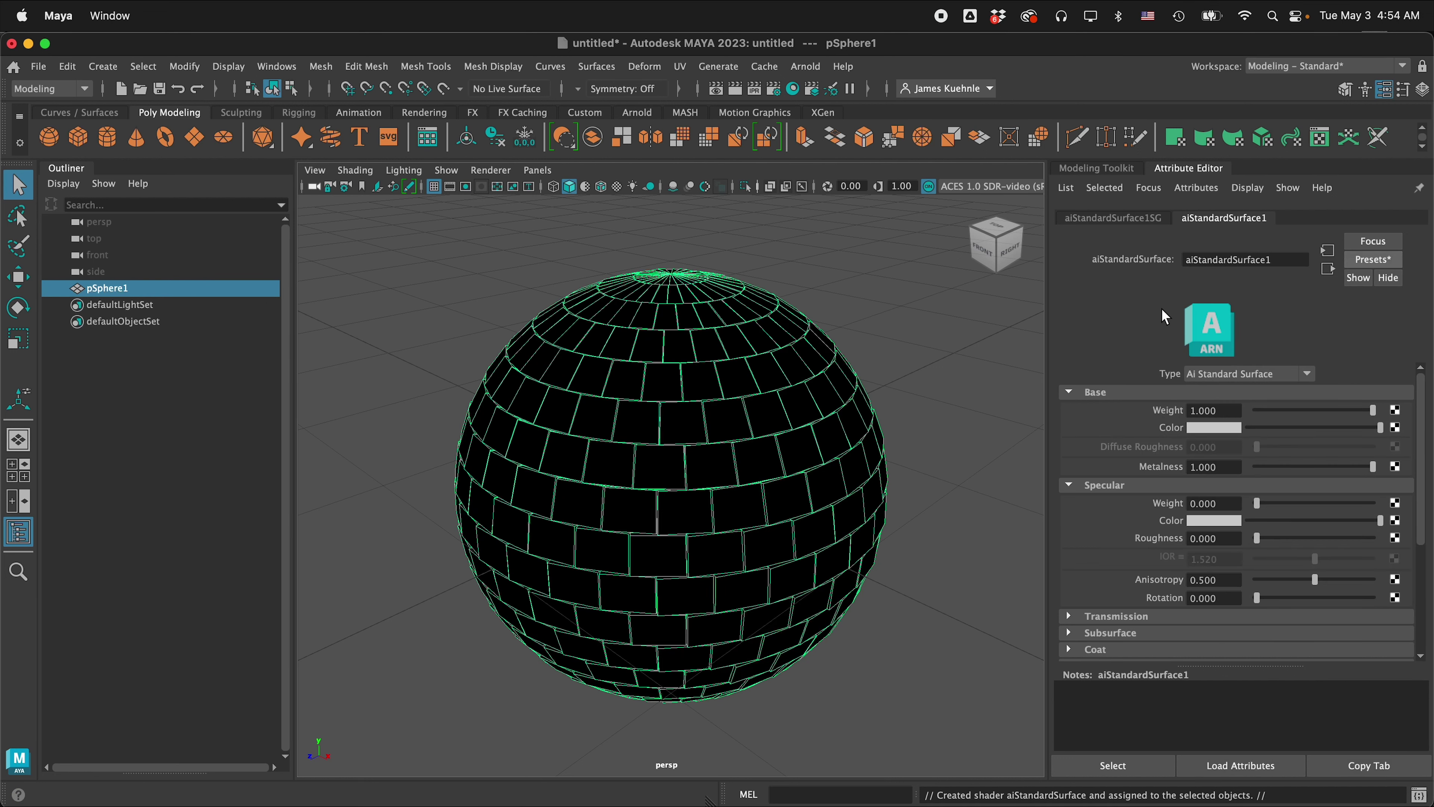
left_click_drag(1283, 259, 1144, 260)
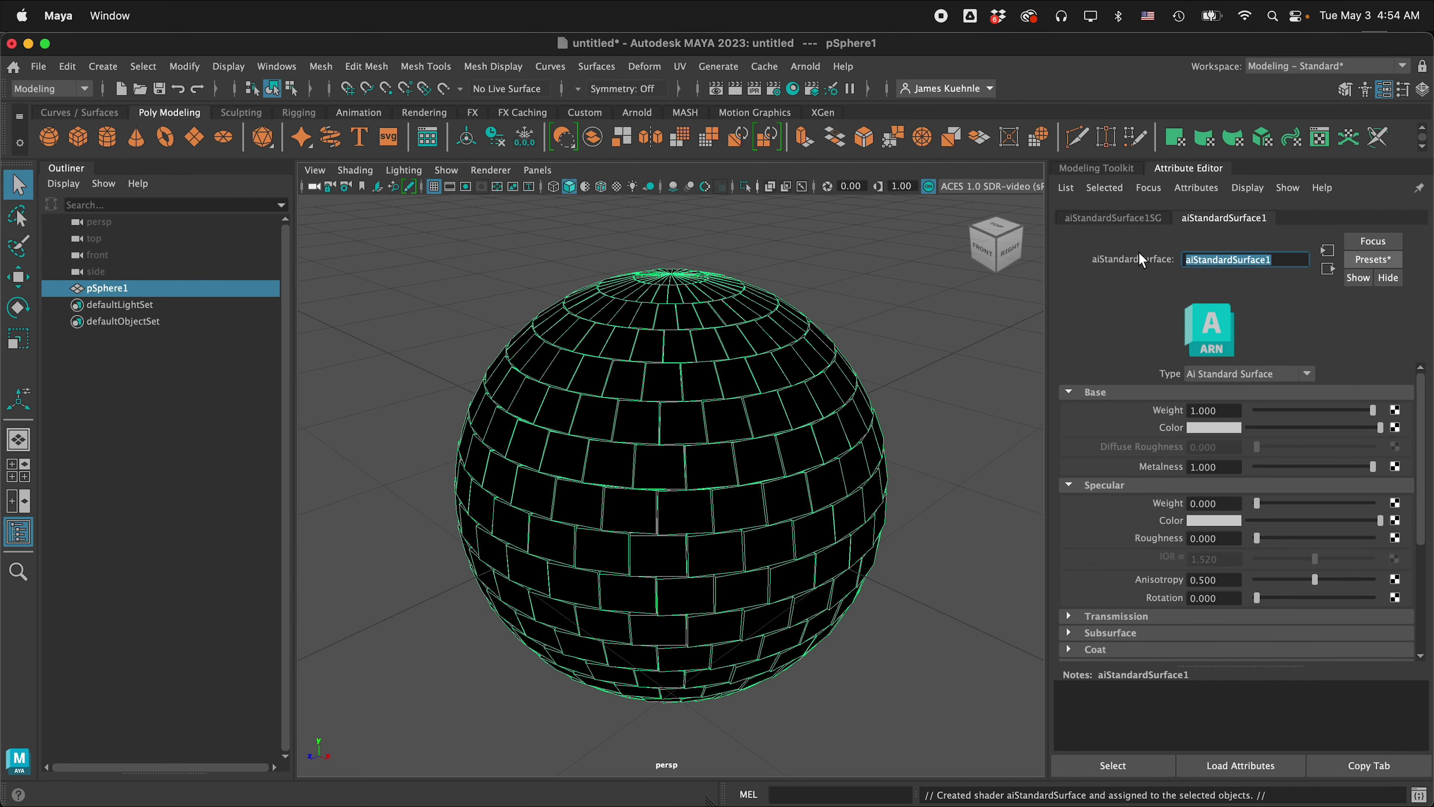
type("discoBallShader")
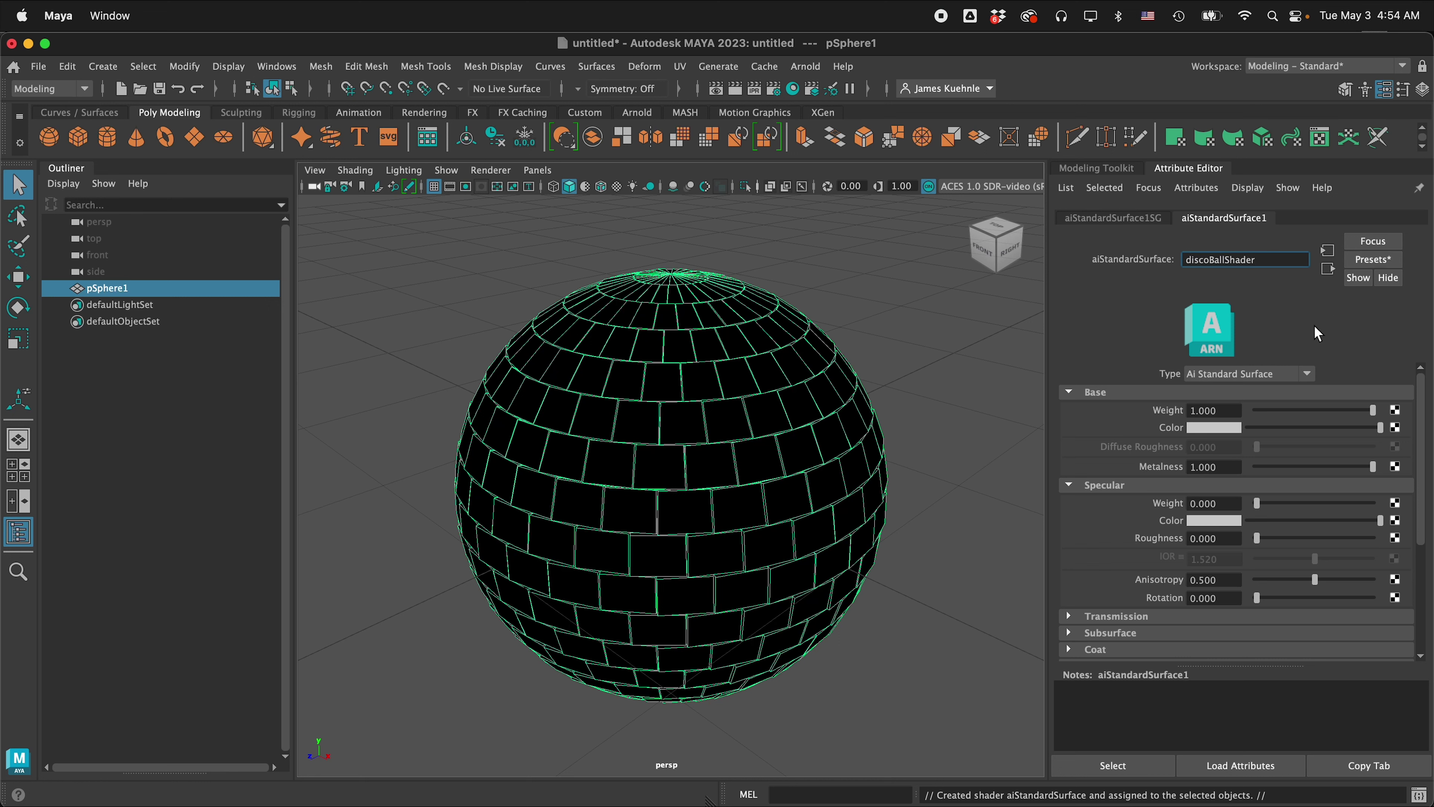
key("Return")
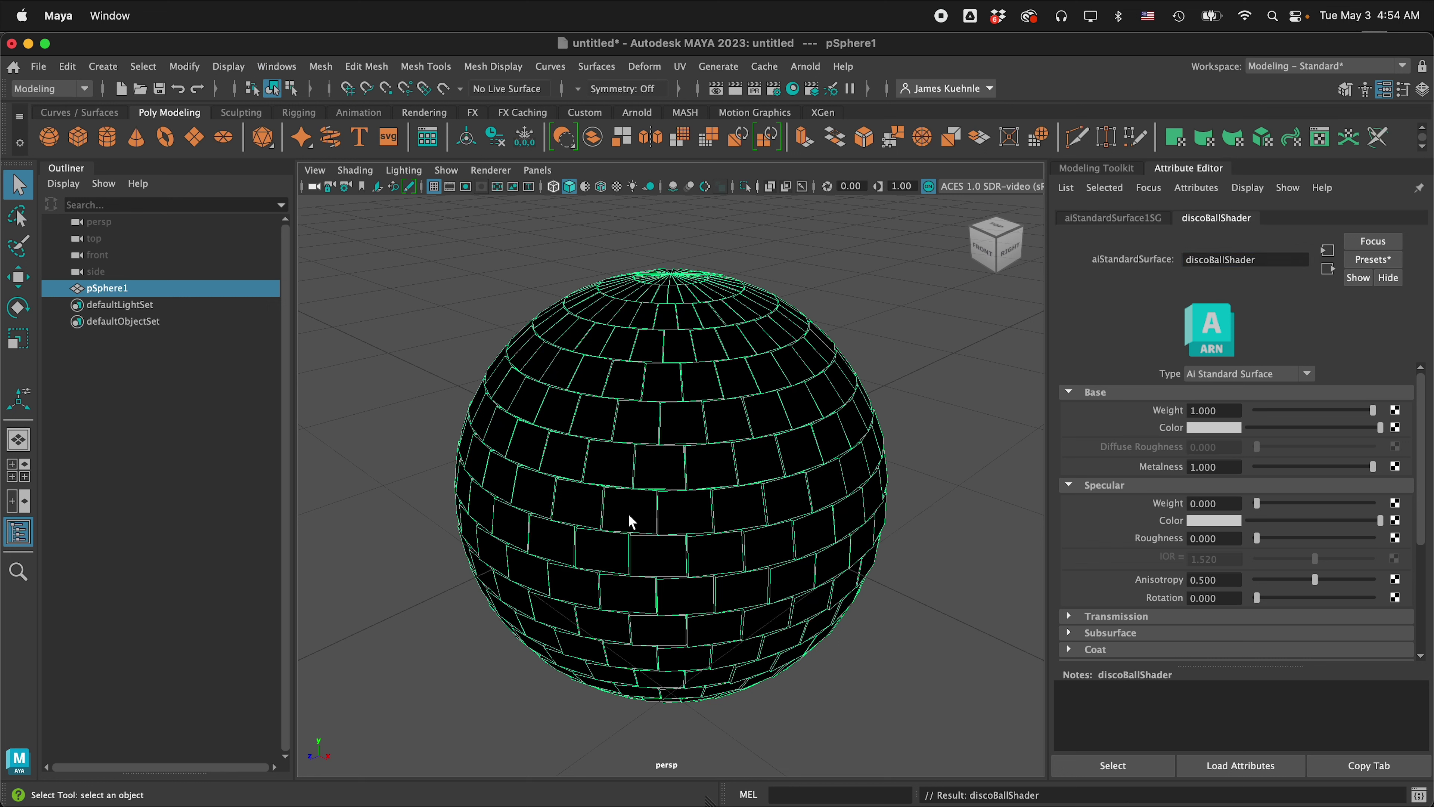
Step: Create an Arnold area light and move it to the lower left of the sphere
scroll(629, 515, "down", 5)
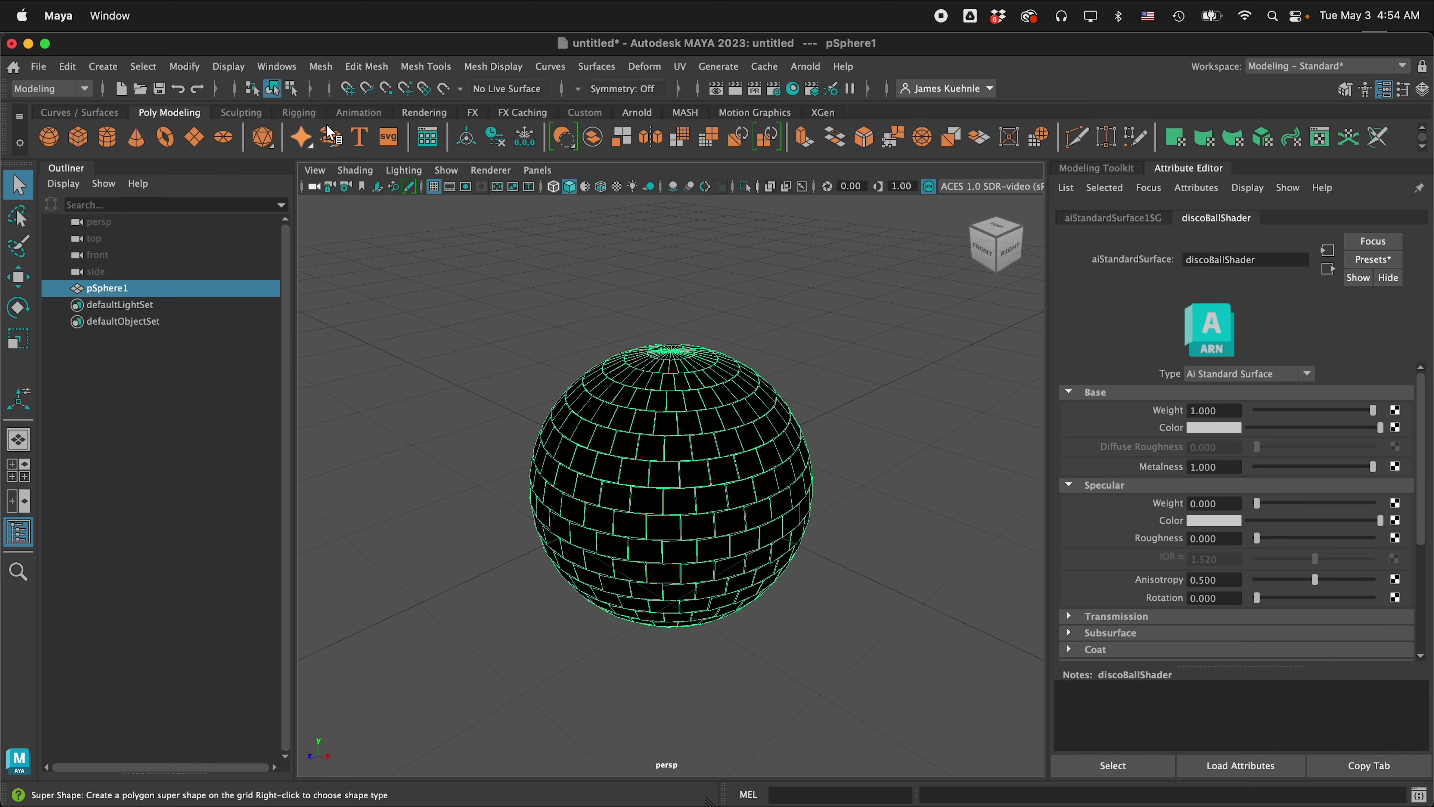
left_click(637, 112)
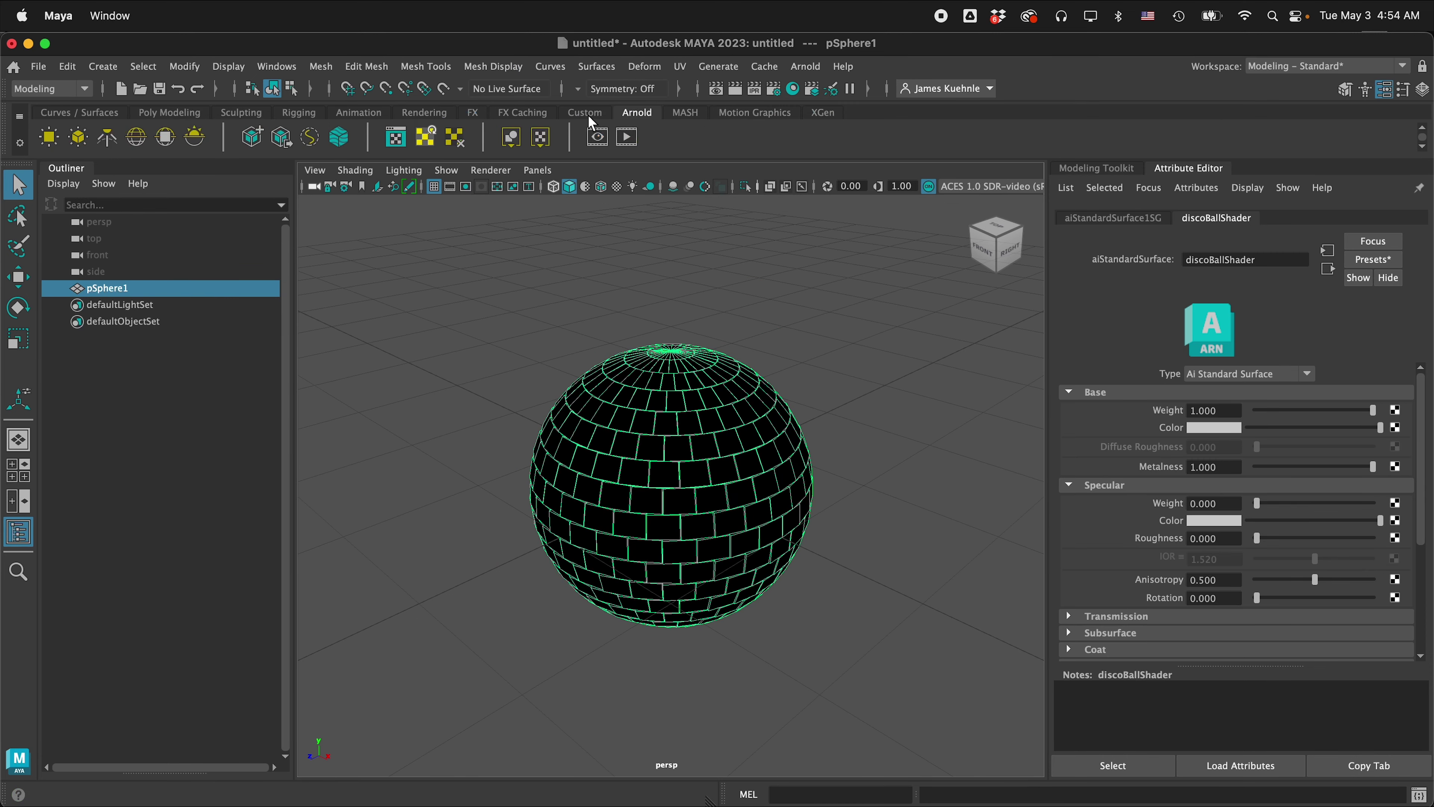
left_click(54, 142)
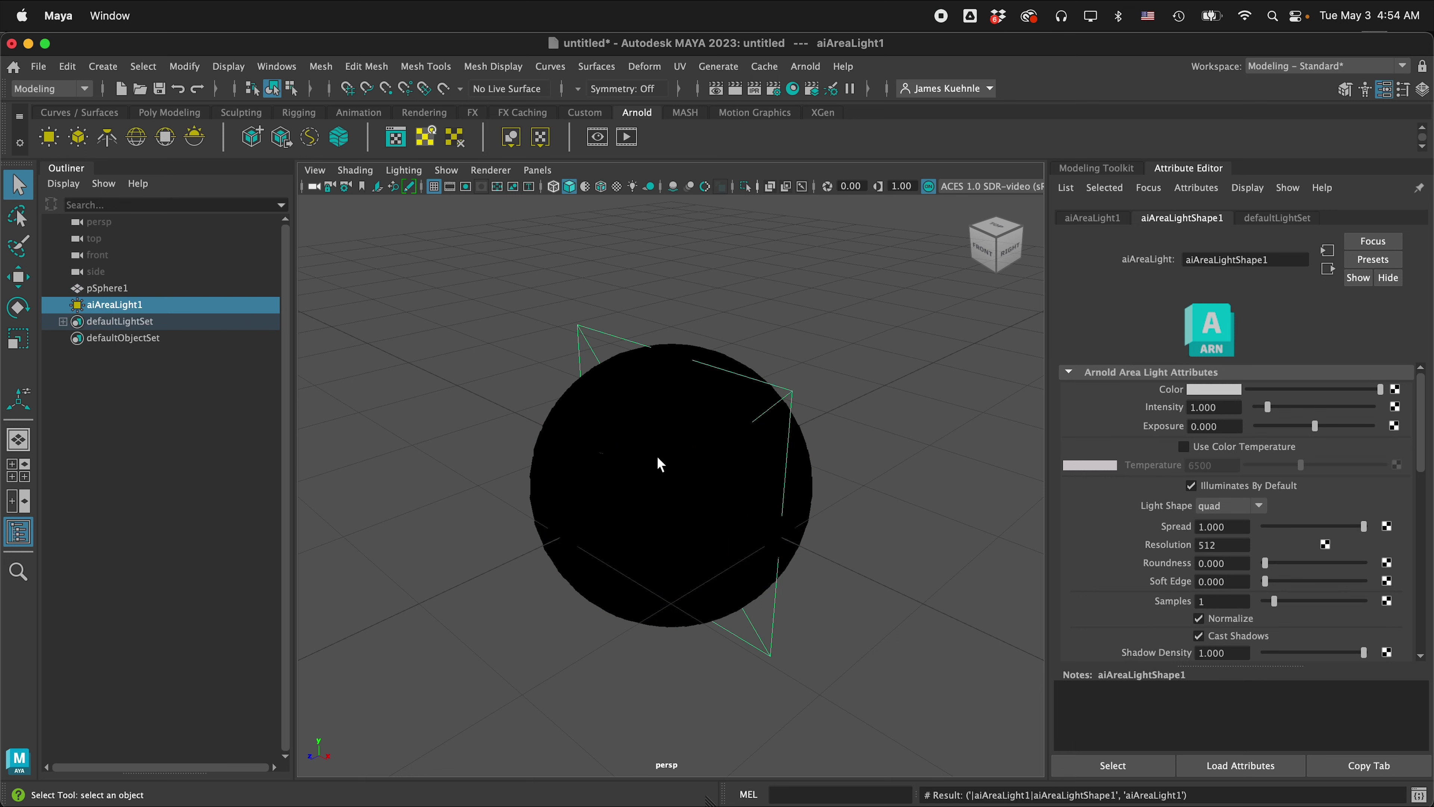
key("w")
left_click_drag(641, 503, 417, 631)
scroll(766, 494, "down", 5)
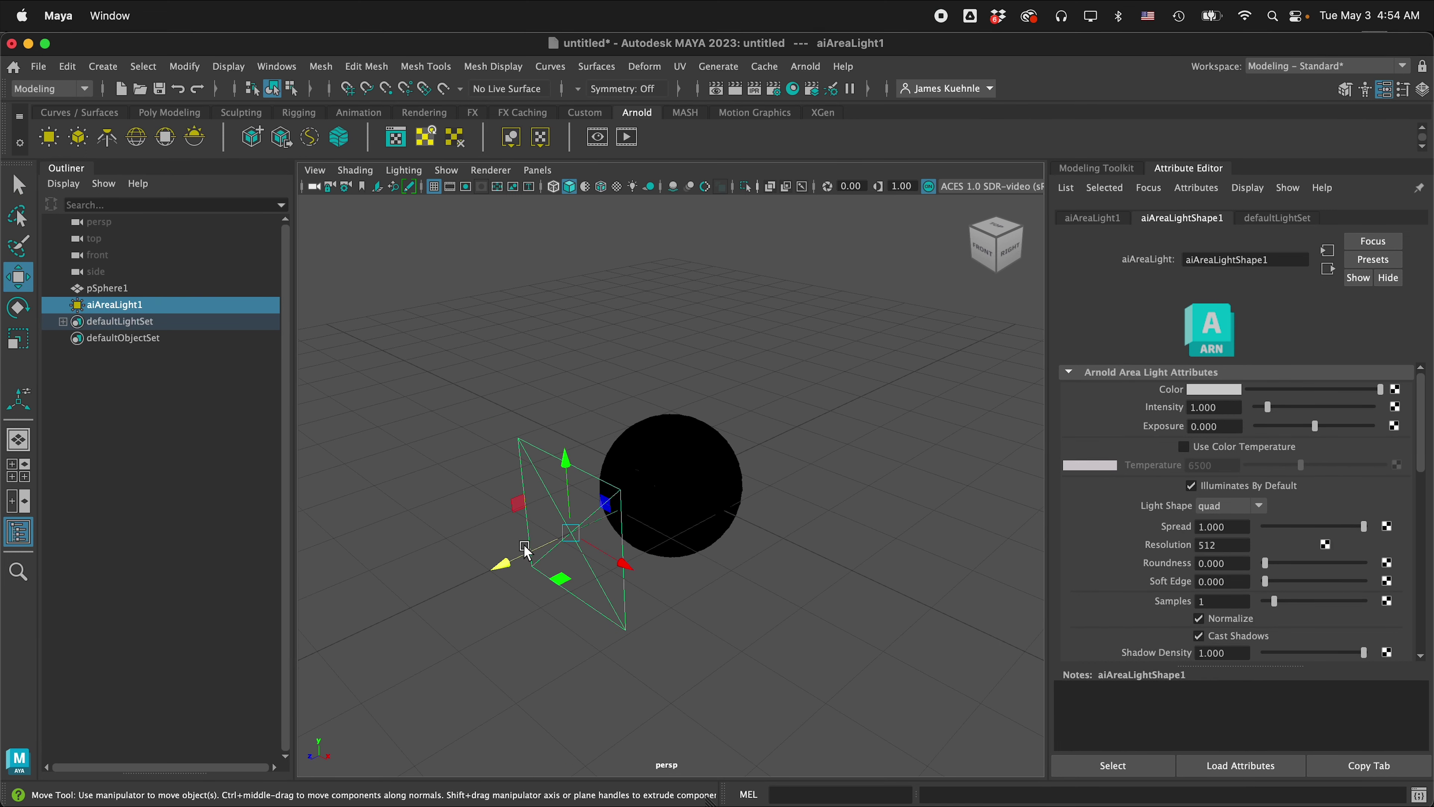
left_click_drag(526, 548, 298, 660)
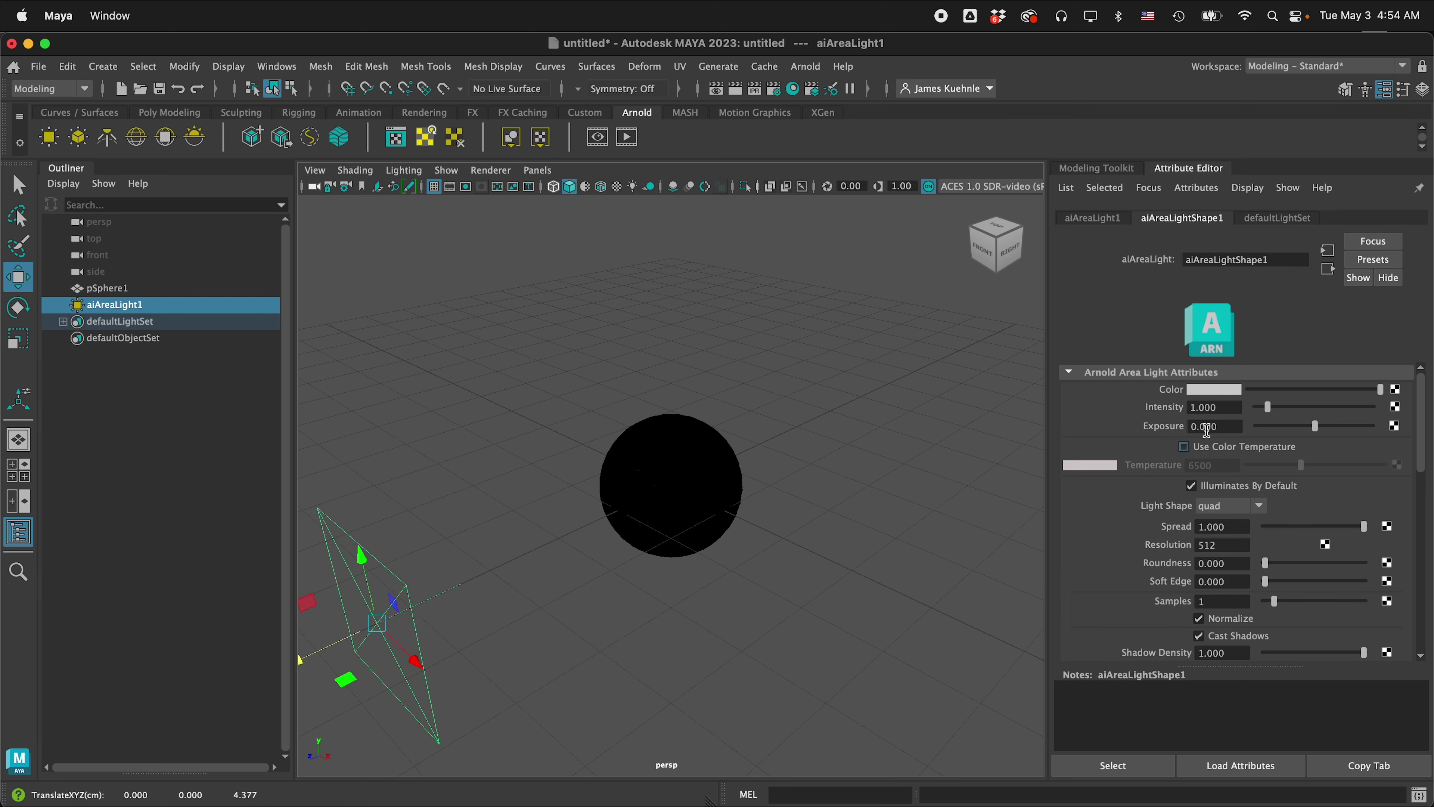
Step: Set the area light's Exposure to 6 and adjust its position and rotation
left_click(1218, 425)
type("6")
key("Return")
left_click_drag(301, 660, 839, 391)
key("e")
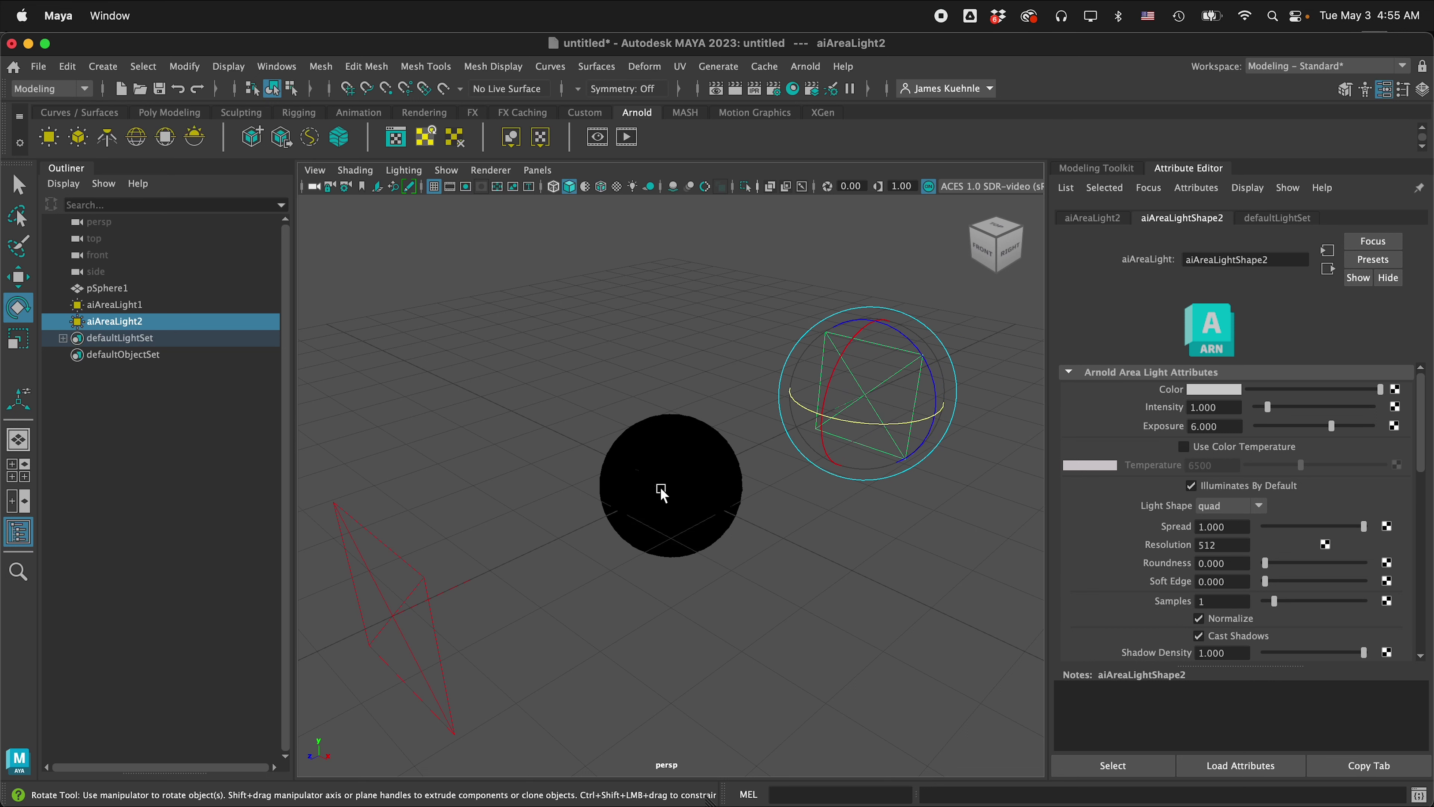
scroll(662, 491, "down", 3)
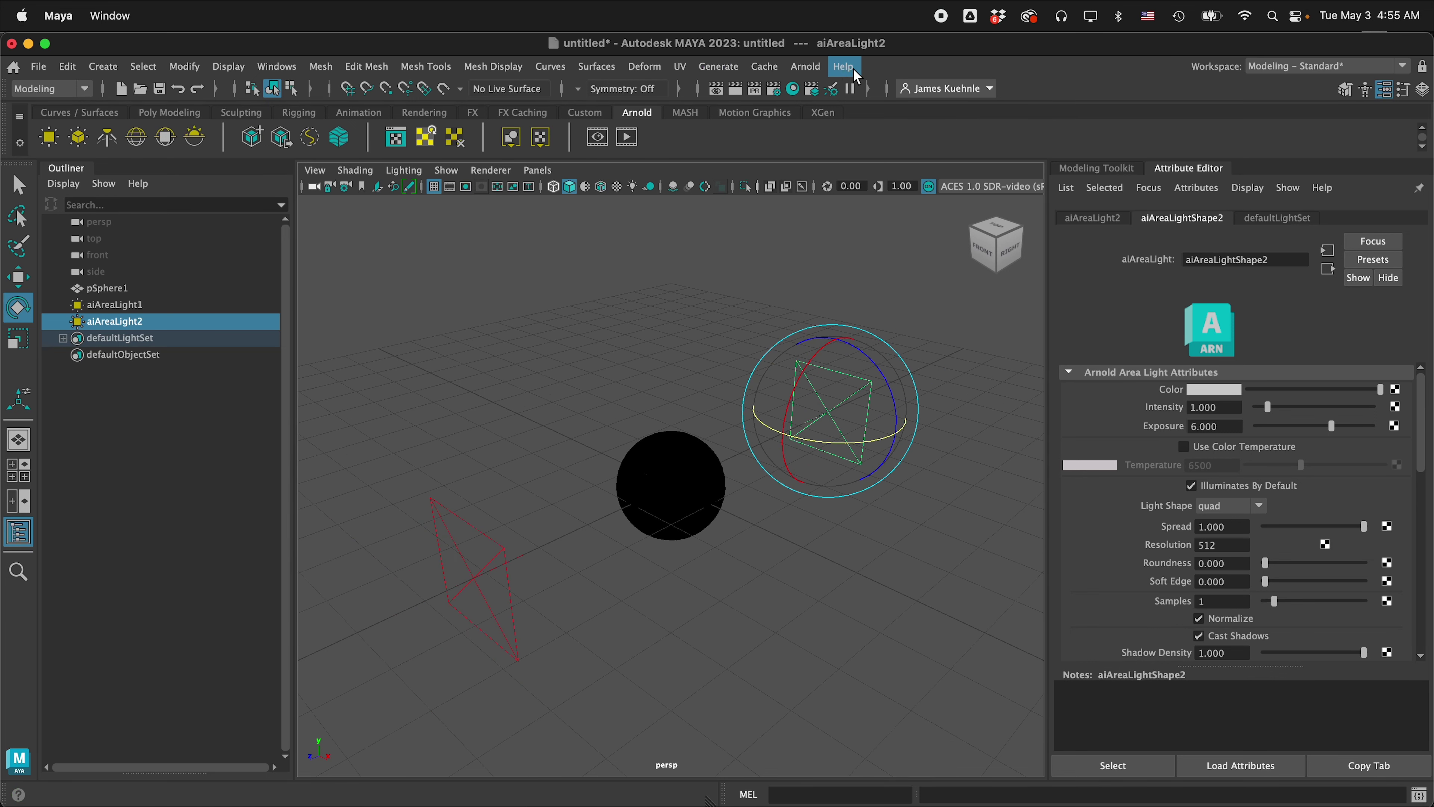
Step: Run an Arnold RenderView IPR test render, stop it, and minimize the RenderView window
left_click(808, 66)
left_click(825, 118)
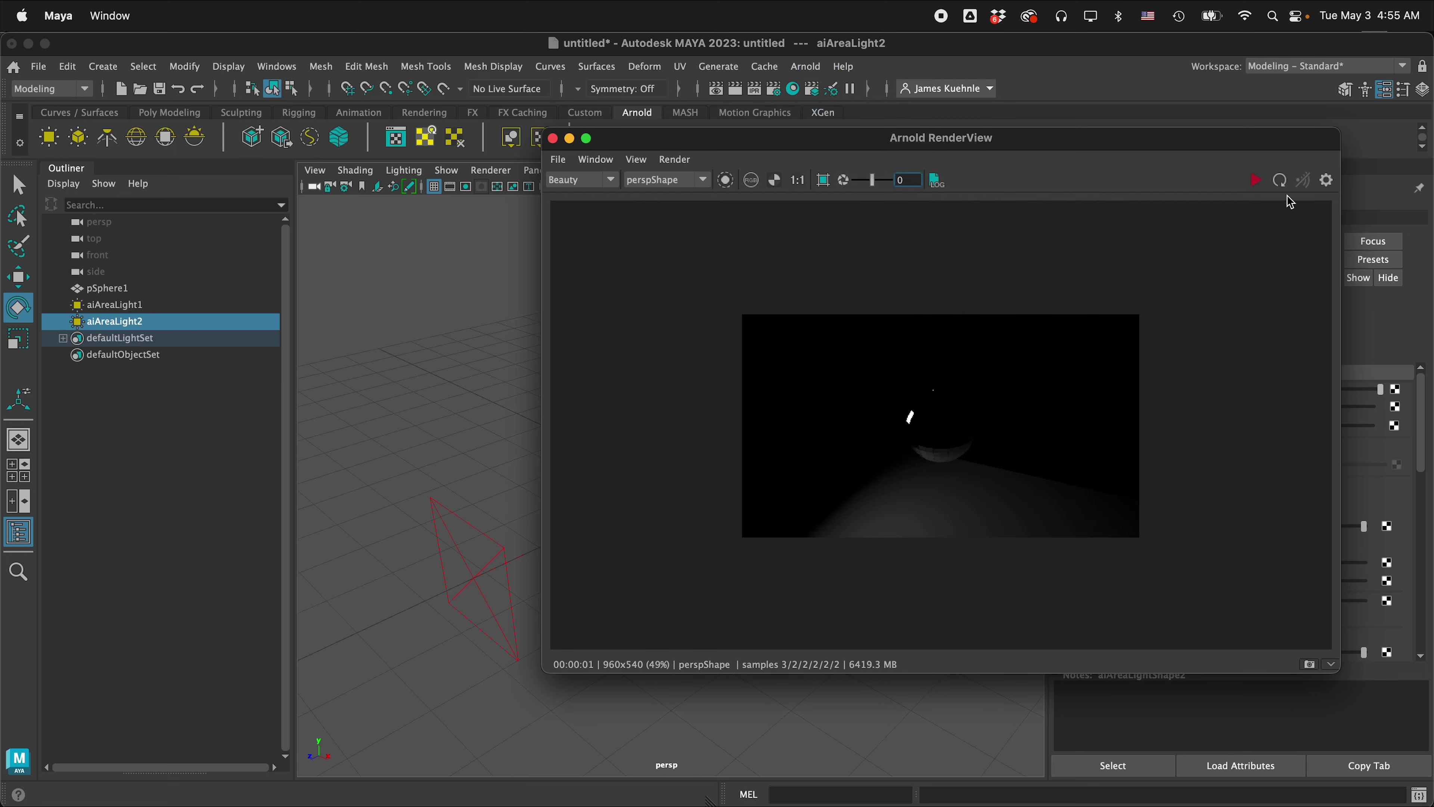
left_click(1237, 180)
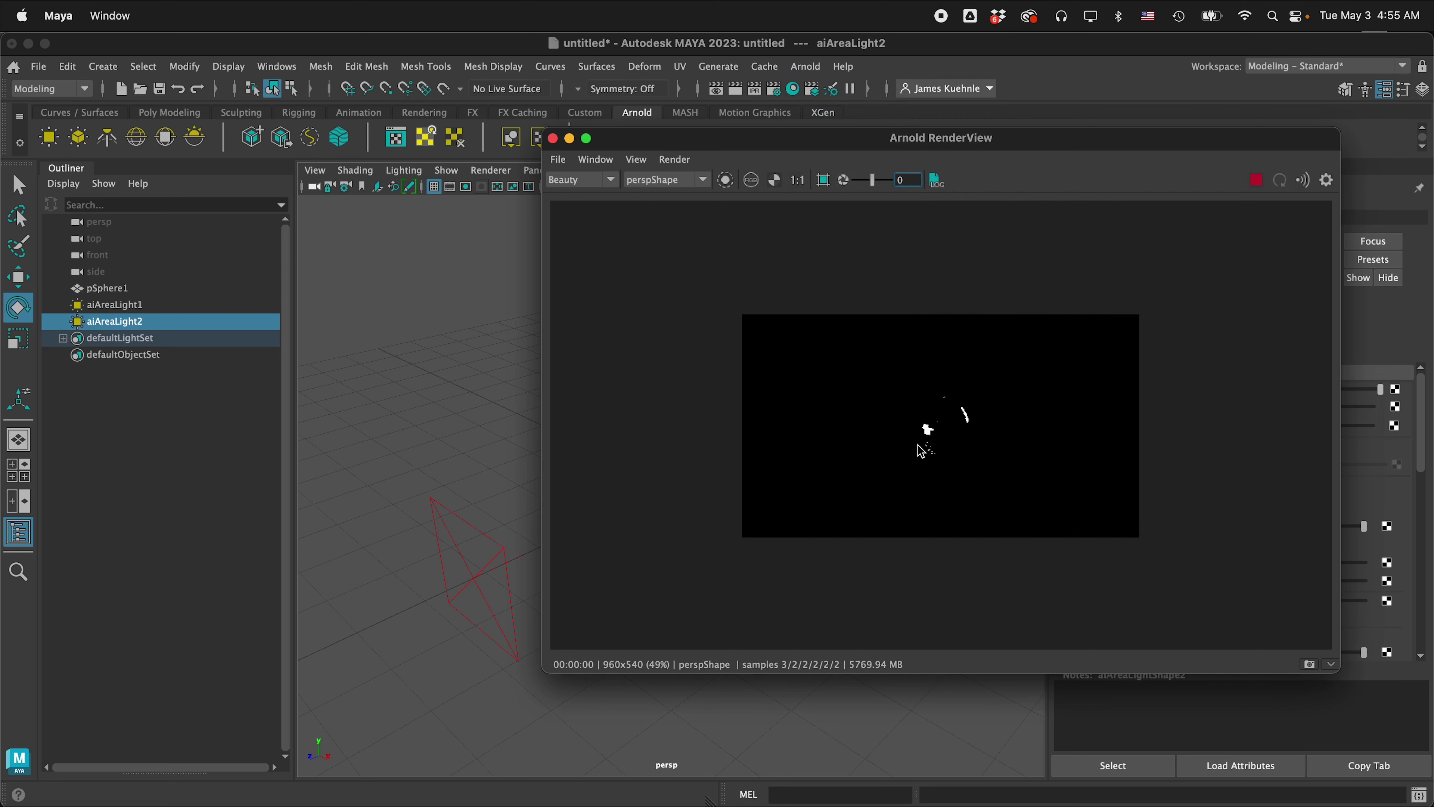
scroll(473, 455, "up", 5)
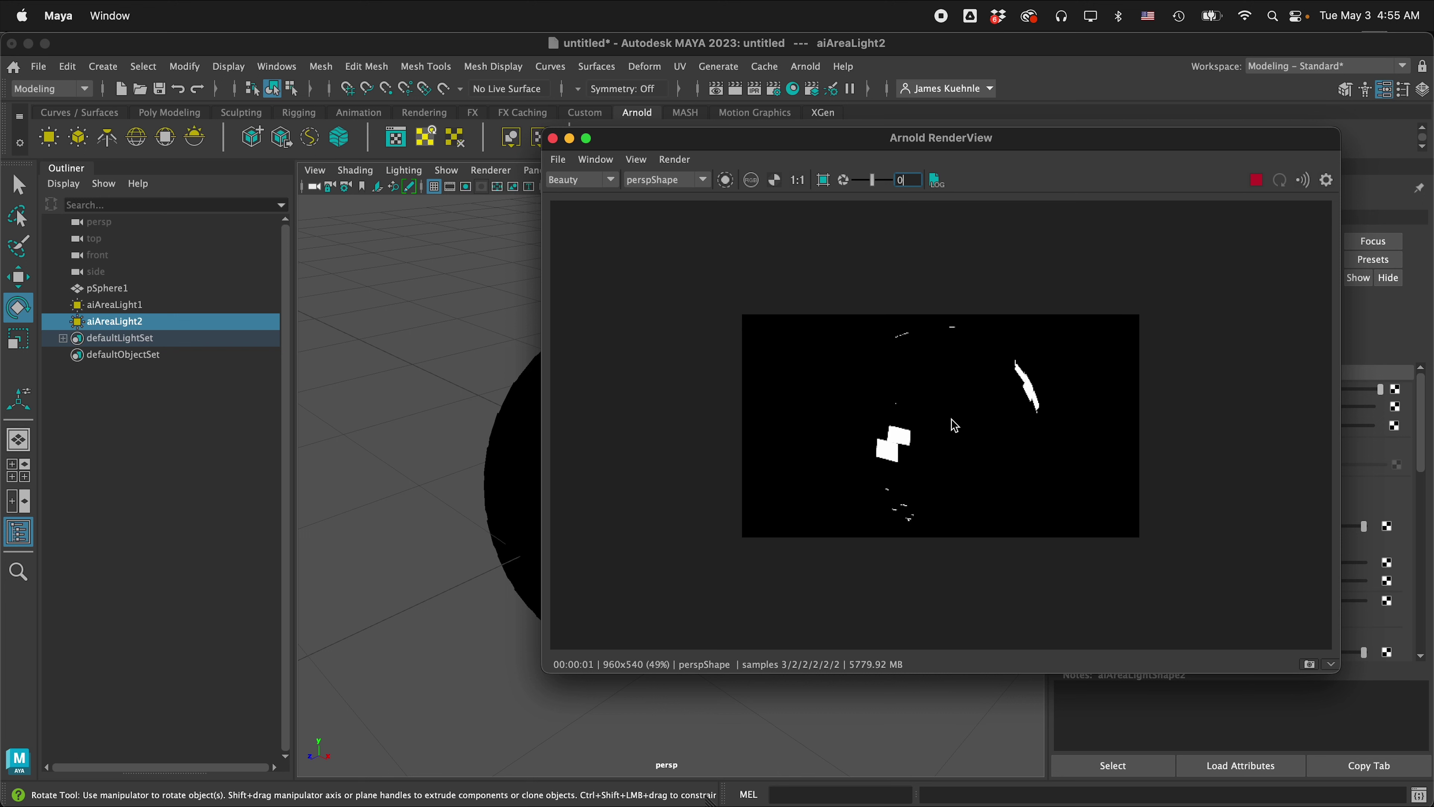
left_click(1257, 179)
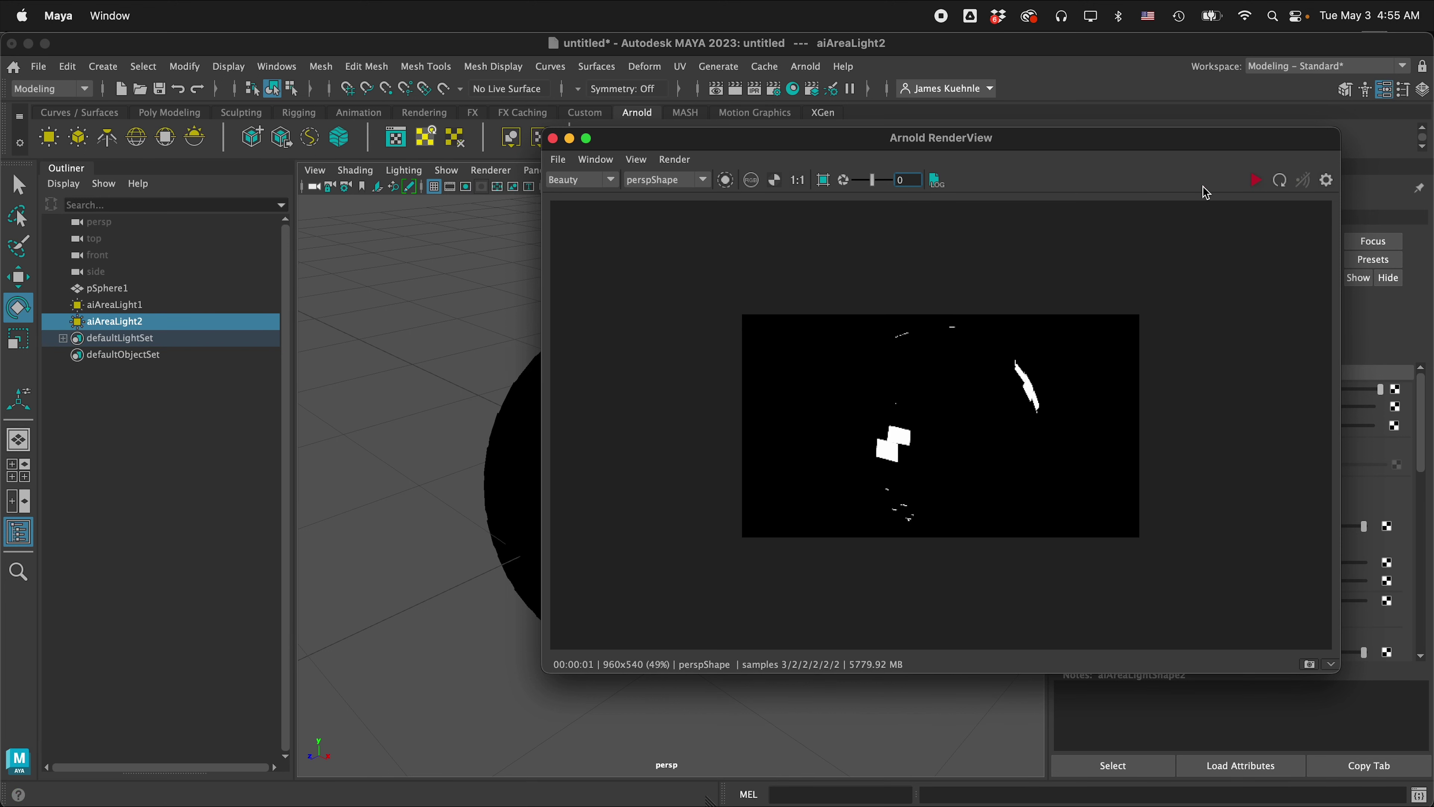
left_click(571, 139)
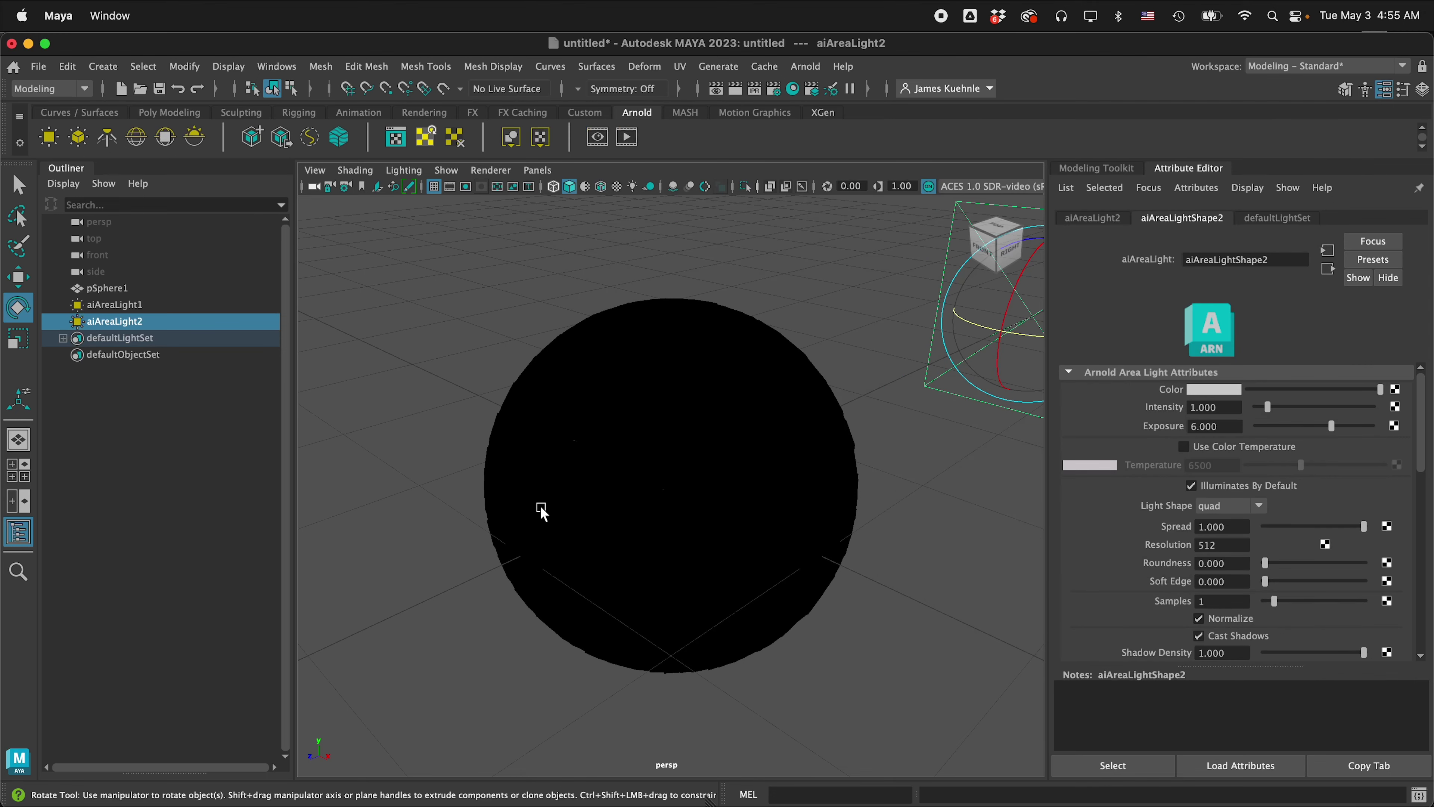
Step: Add a polygon plane, enlarge it to cover the grid, and lower it beneath the sphere
left_click(703, 502)
scroll(783, 481, "down", 5)
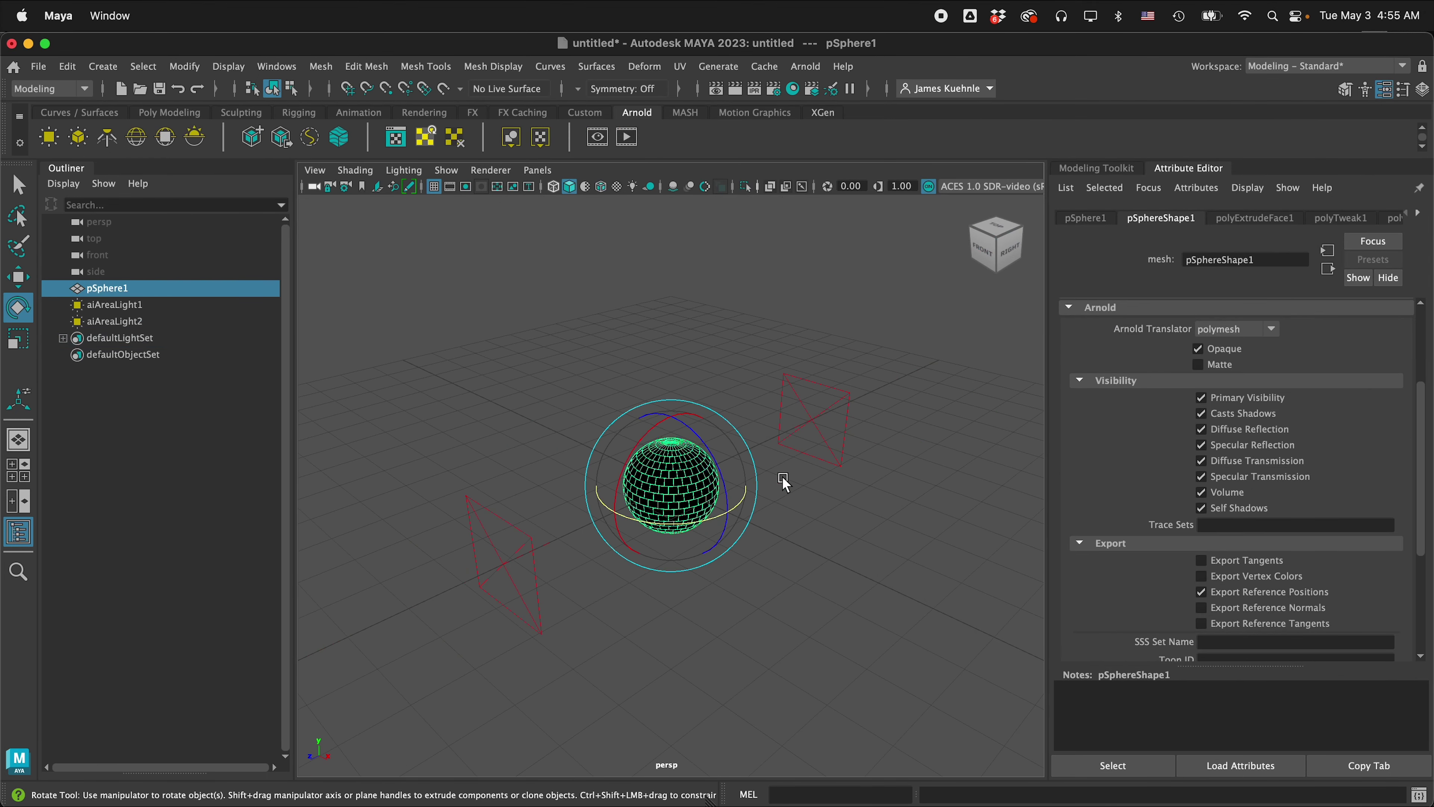
left_click(173, 115)
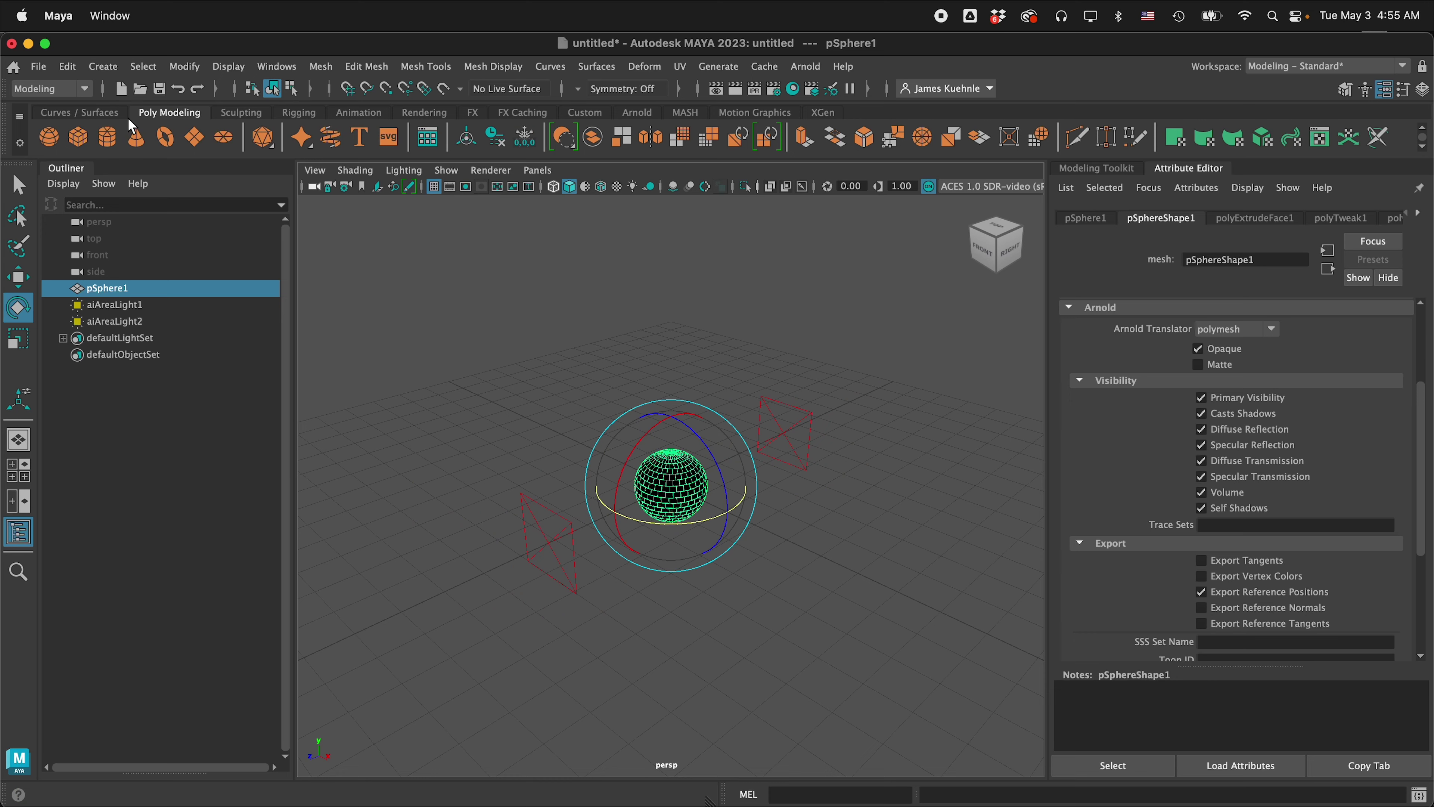
left_click(198, 140)
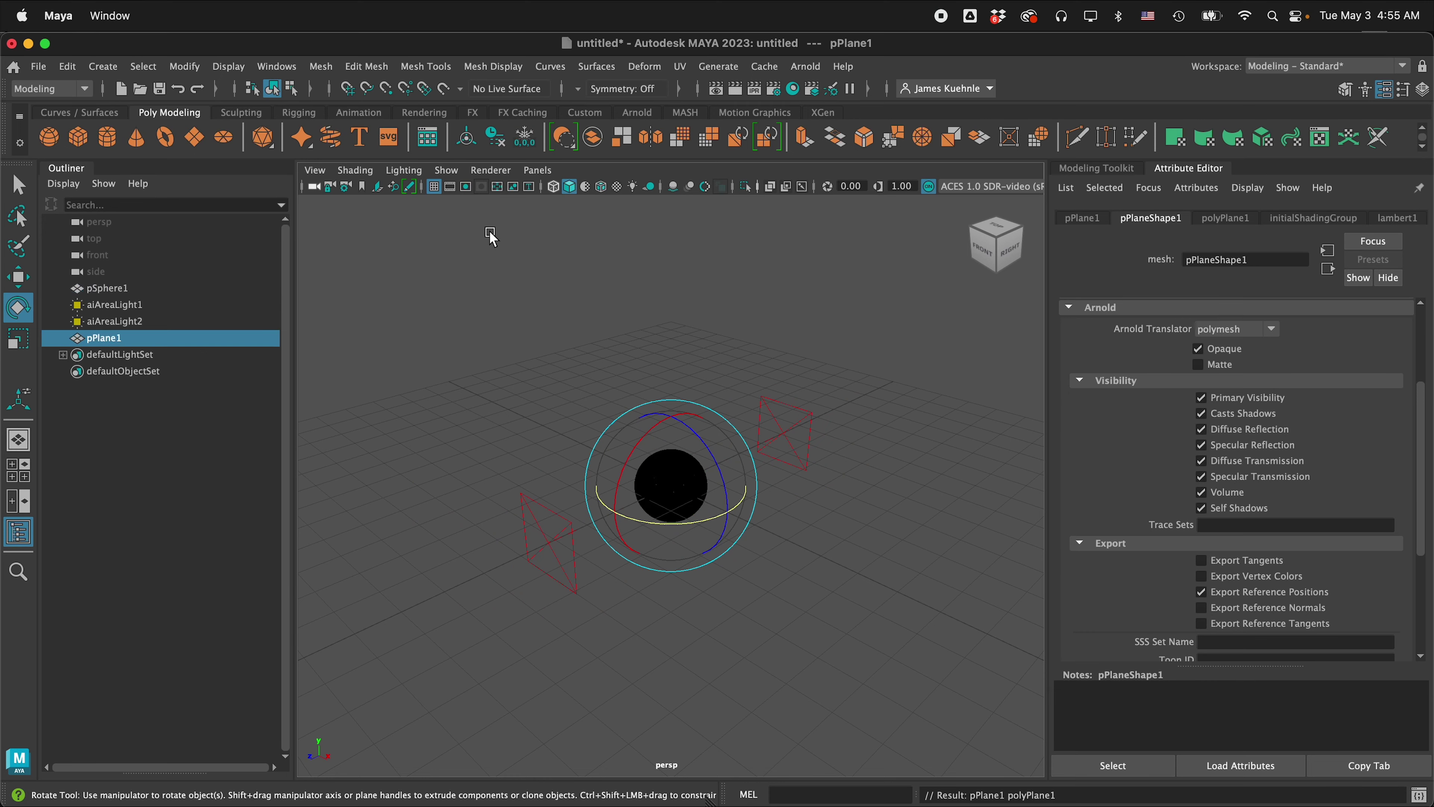
key("r")
left_click_drag(671, 486, 827, 487)
key("w")
left_click_drag(672, 449, 685, 752)
Step: Render the scene in the Arnold RenderView
scroll(787, 446, "up", 5)
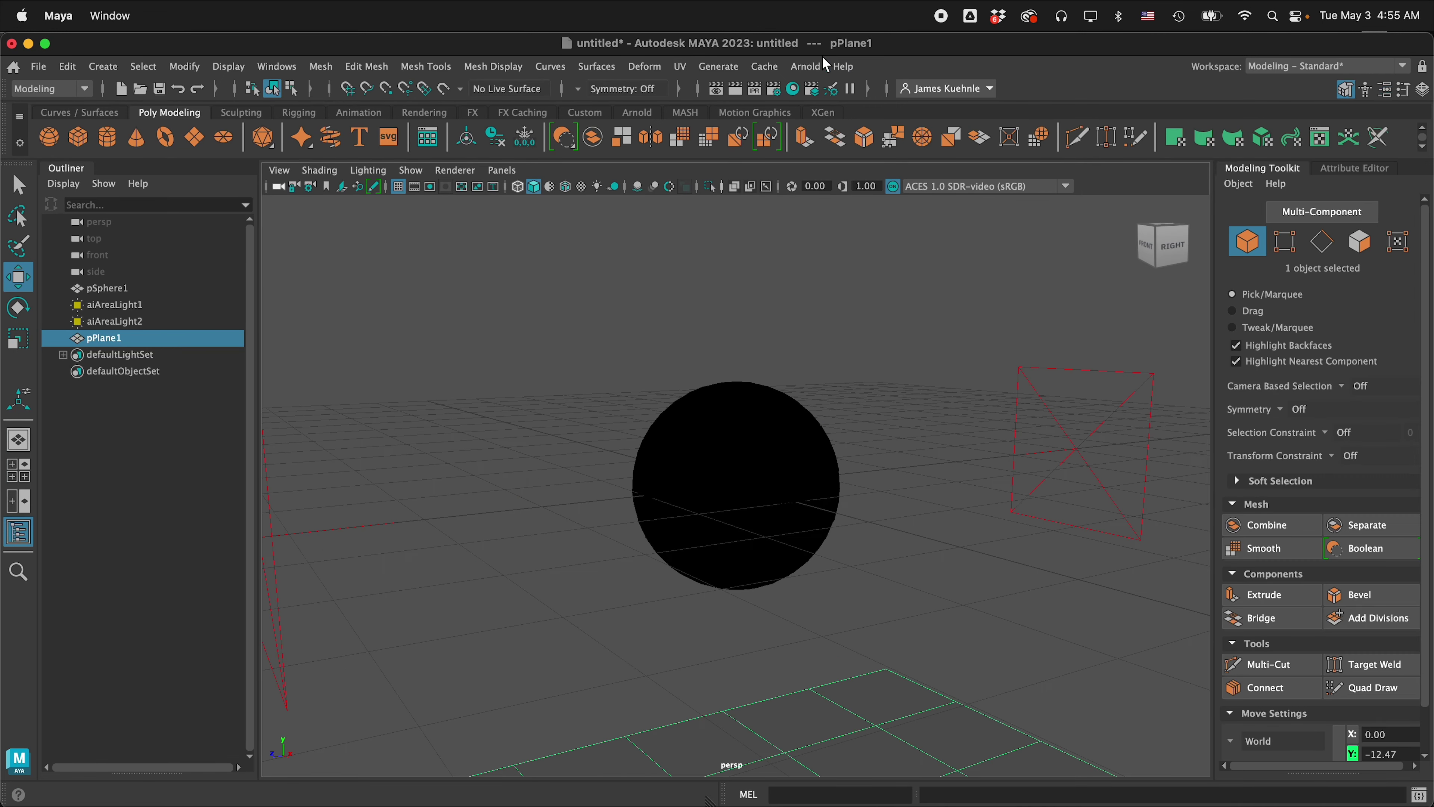
left_click(805, 66)
left_click(843, 117)
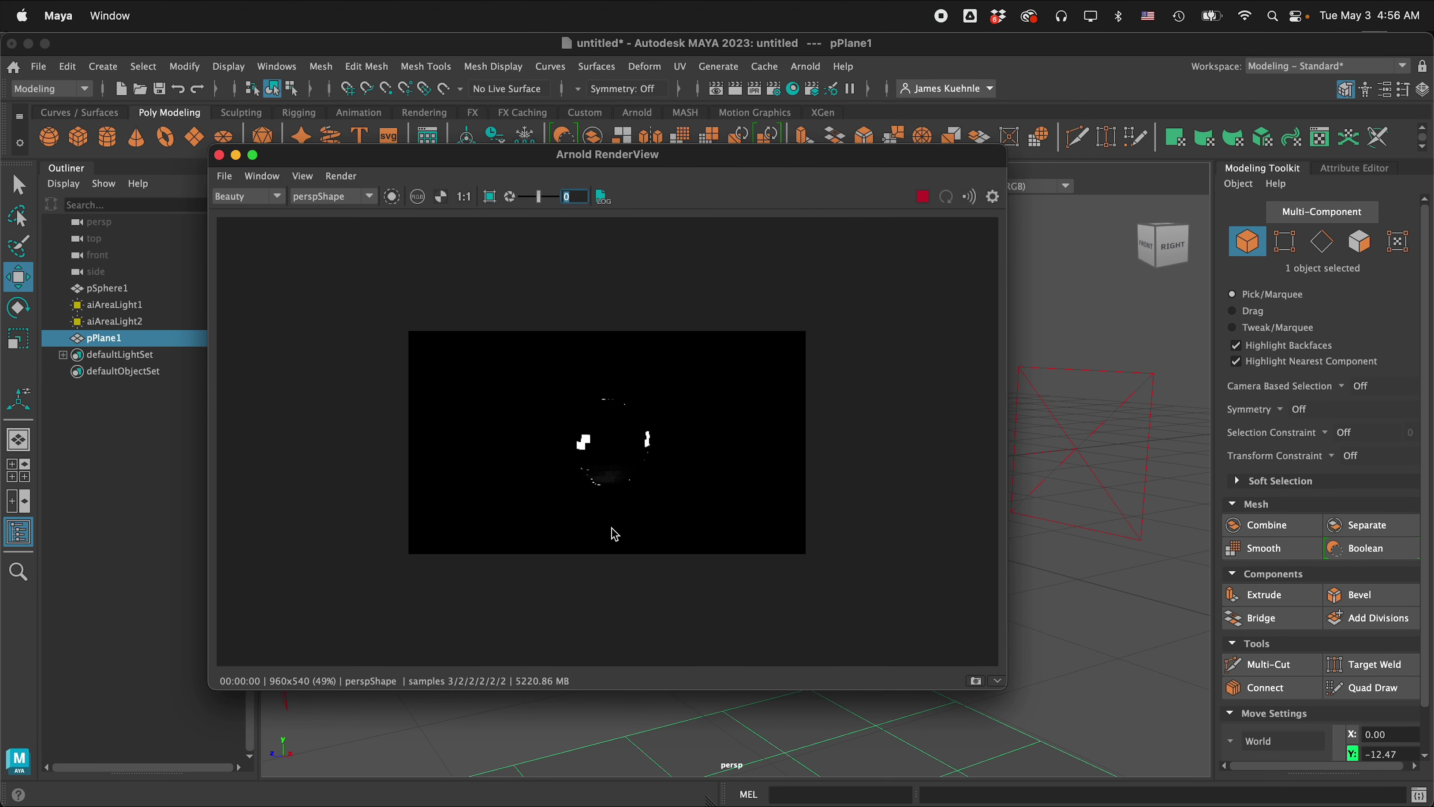
scroll(616, 496, "up", 4)
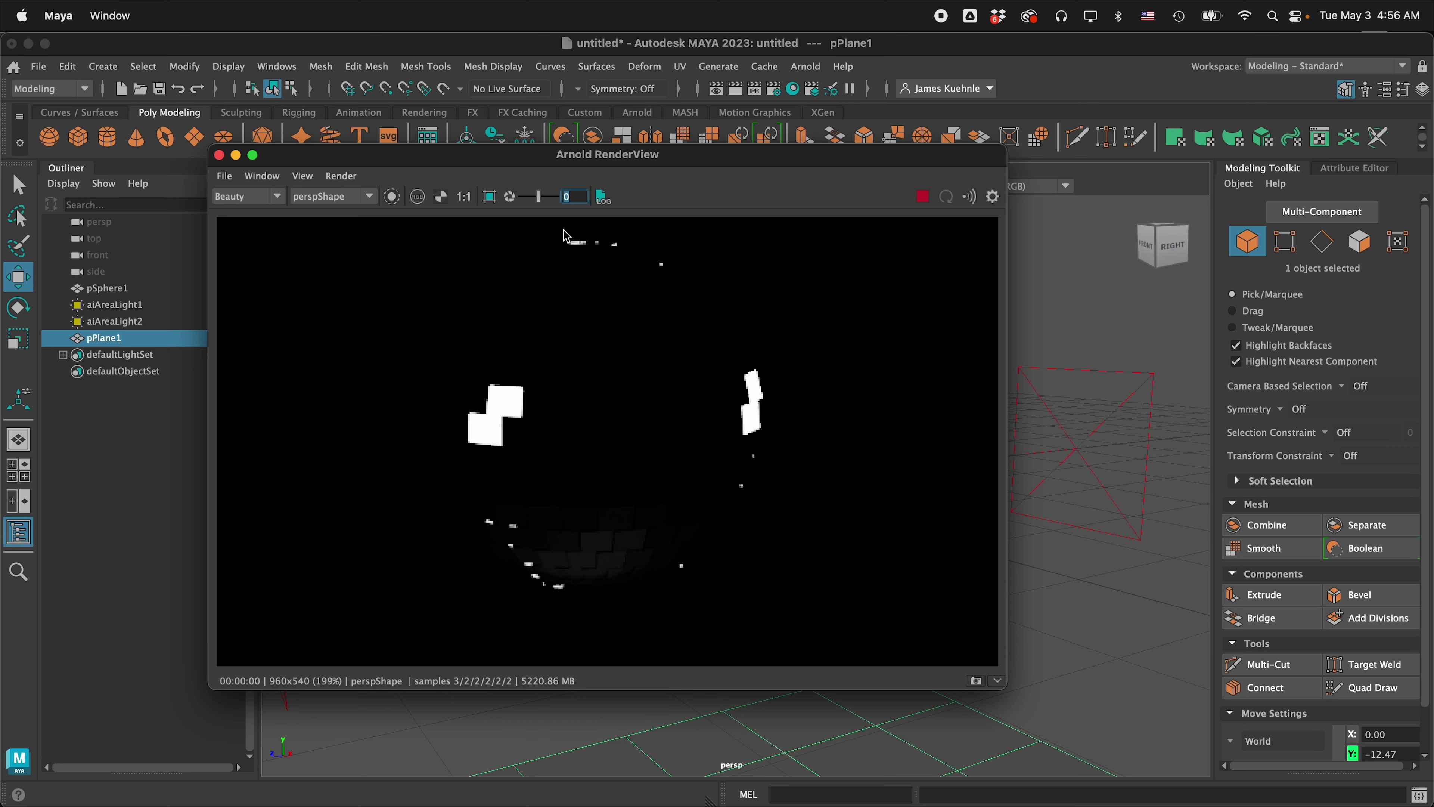
Step: Stop the IPR render and add a cone scaled to 3.20, moved to the front right
left_click(923, 196)
left_click_drag(734, 166, 881, 472)
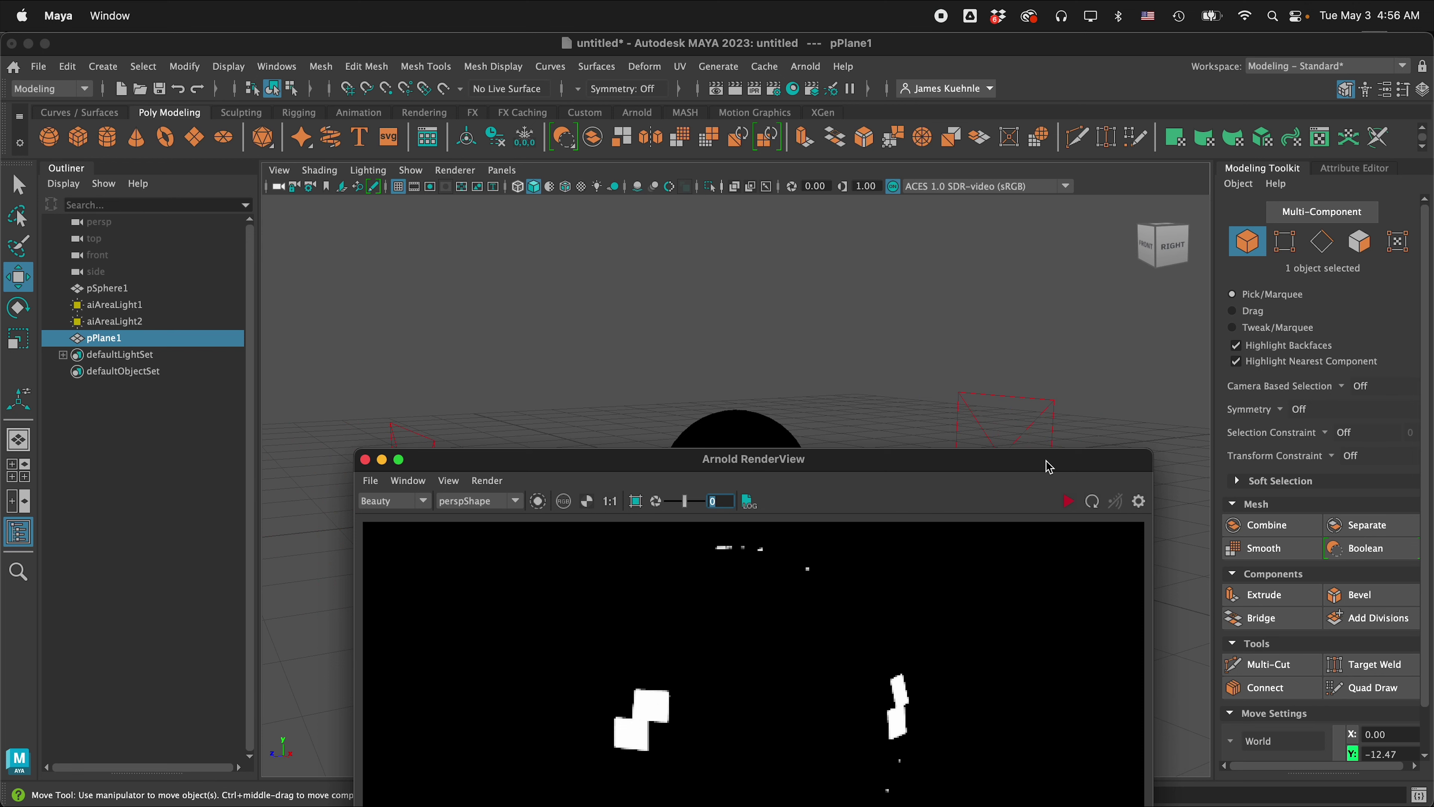
left_click_drag(1045, 460, 447, 433)
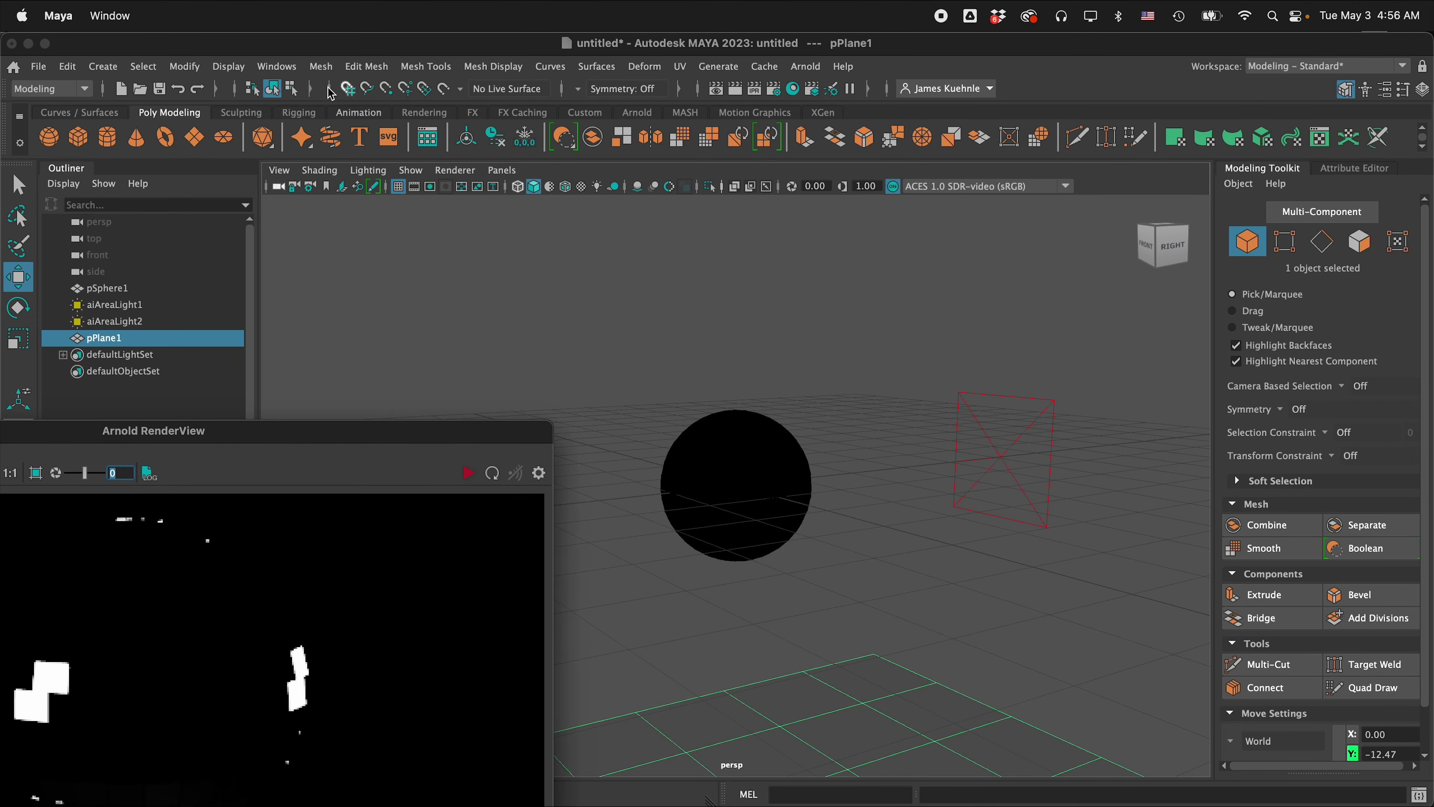
left_click(133, 146)
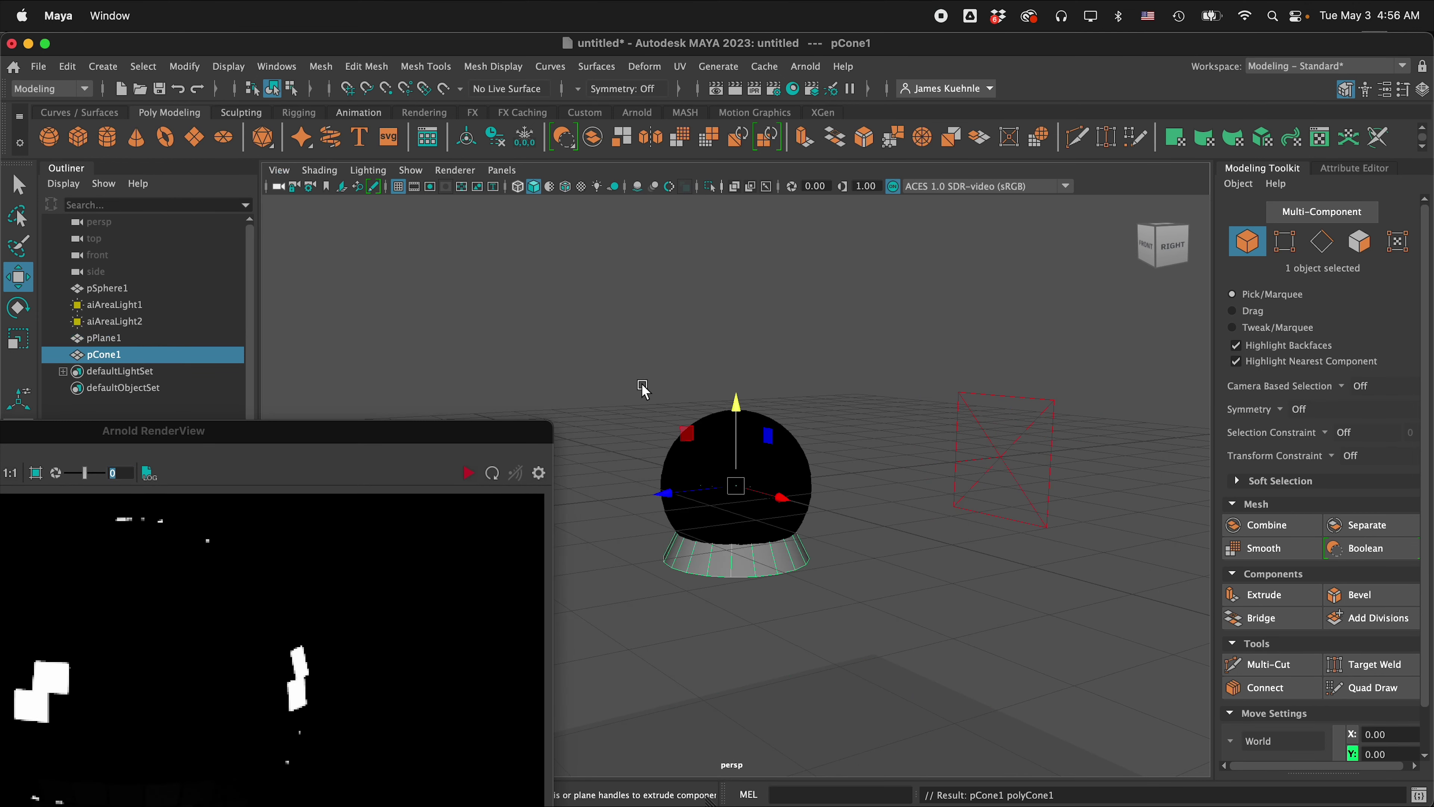
scroll(700, 495, "down", 5)
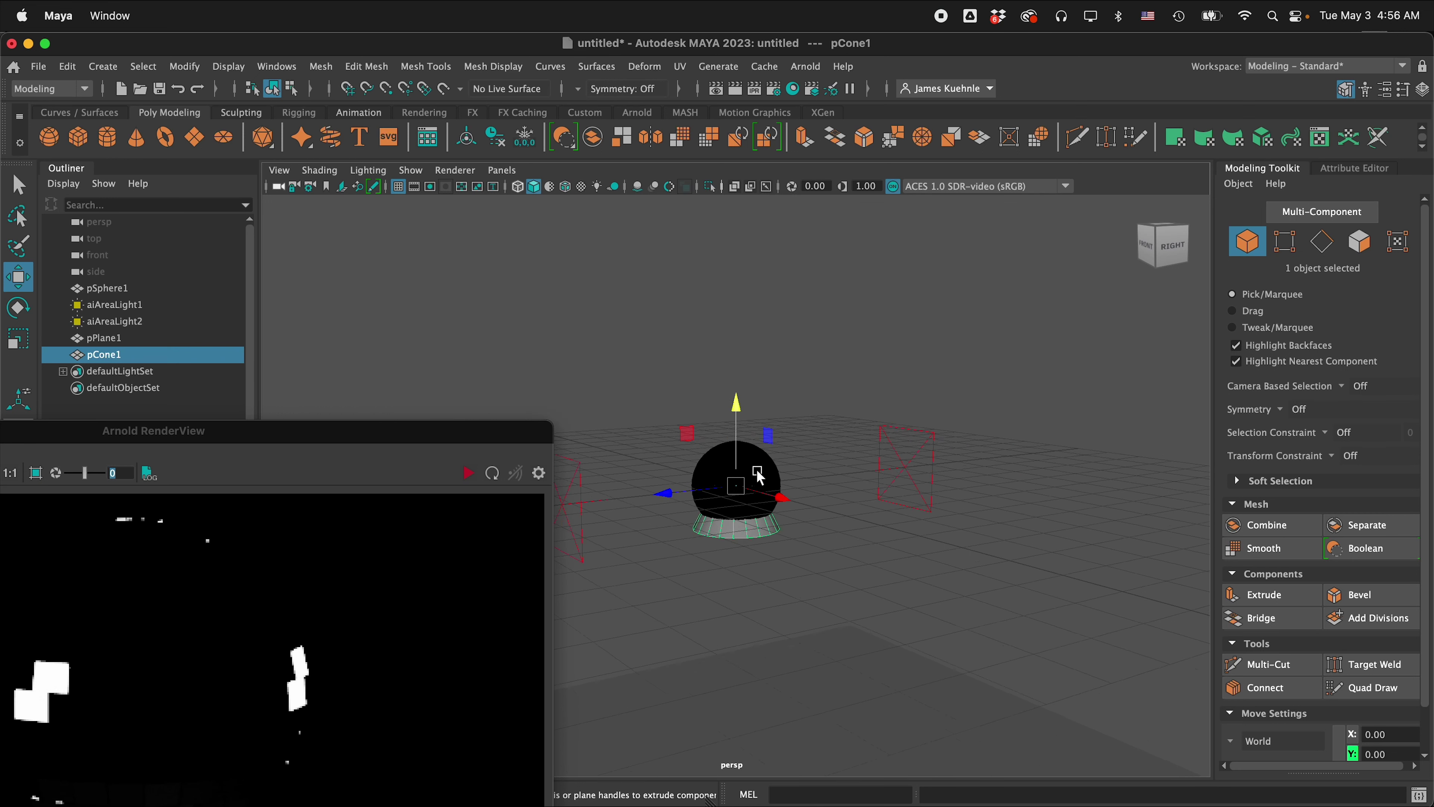
key("r")
left_click_drag(745, 500, 856, 432)
key("w")
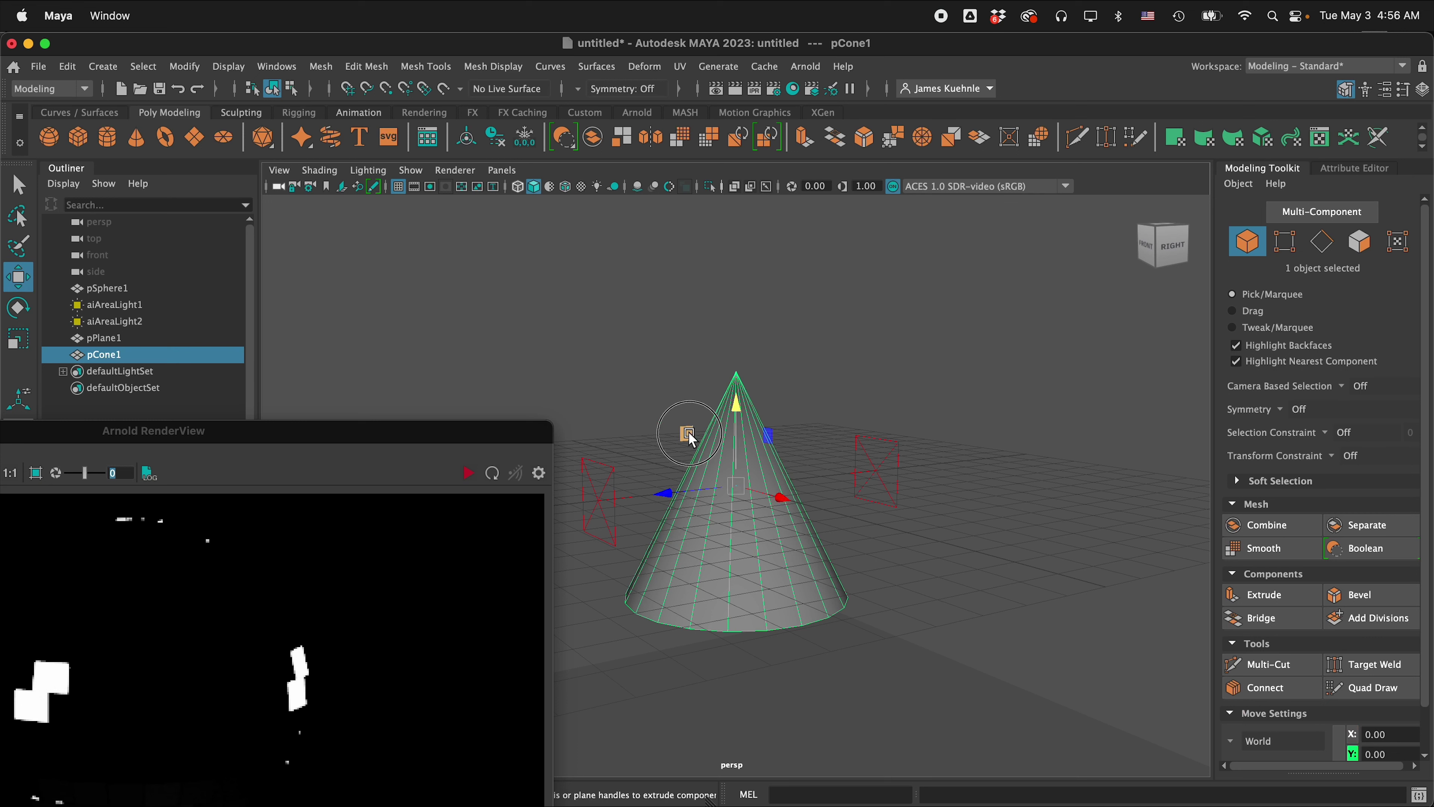
middle_click_drag(683, 427, 878, 514)
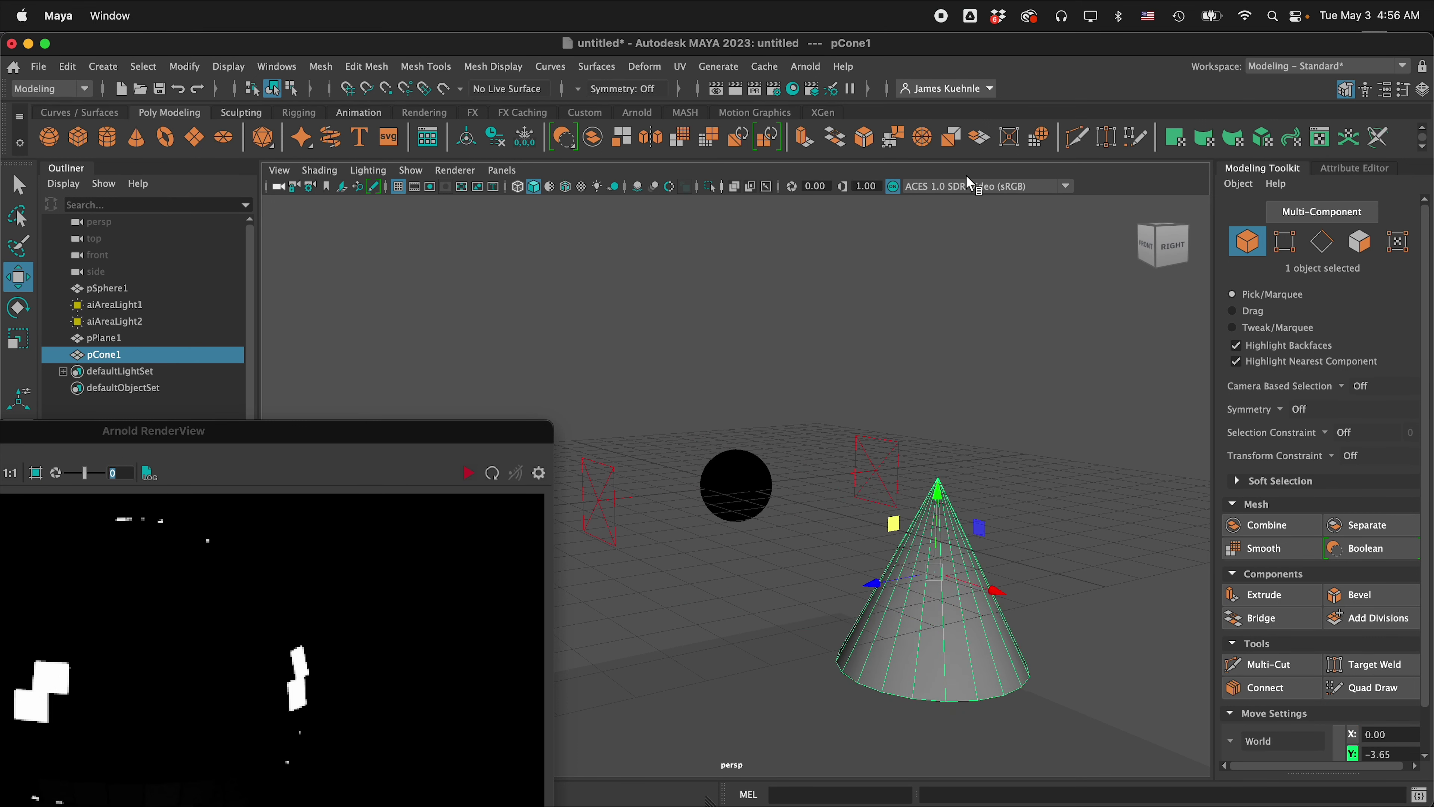
Step: Assign a new aiStandardSurface material to the cone
right_click(929, 500)
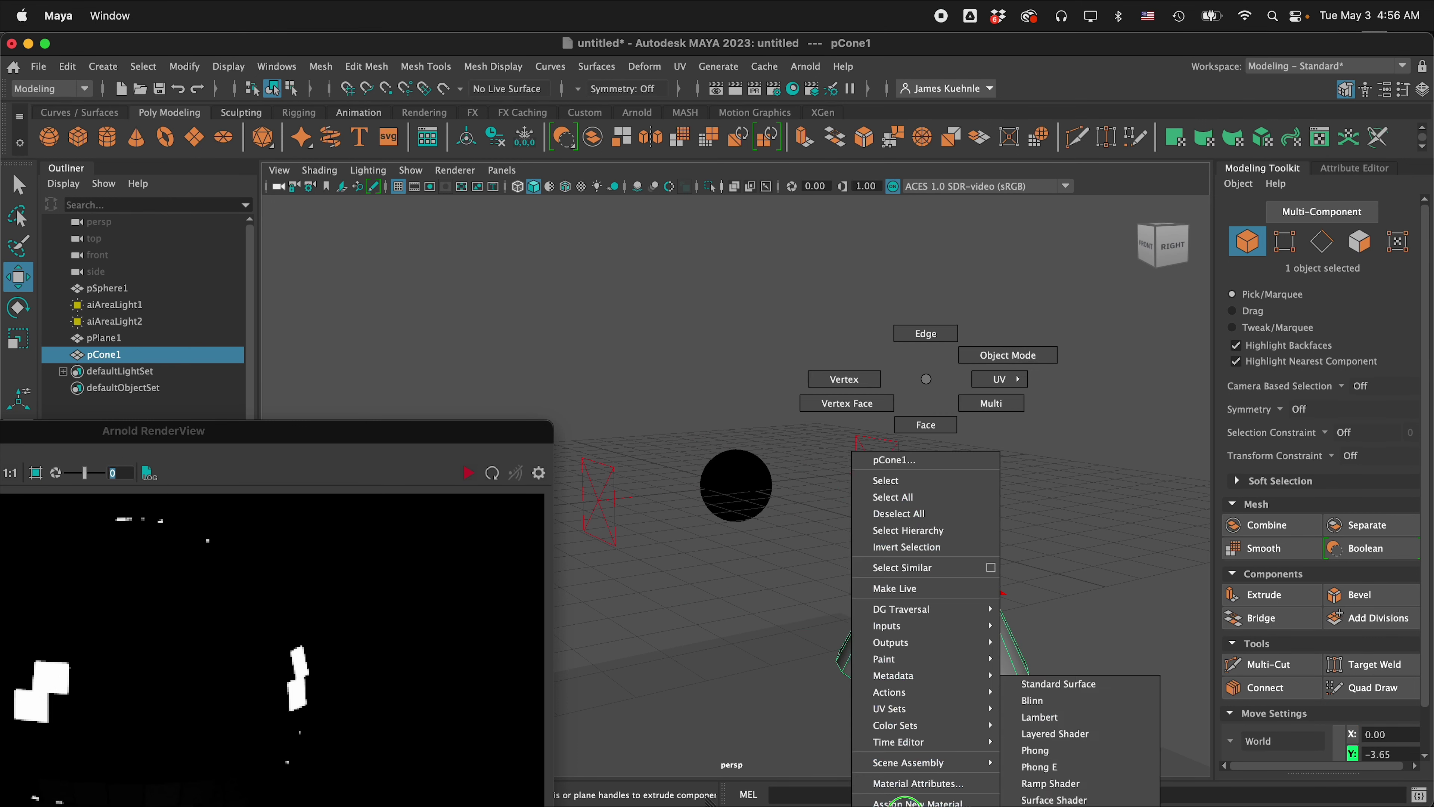
left_click(919, 801)
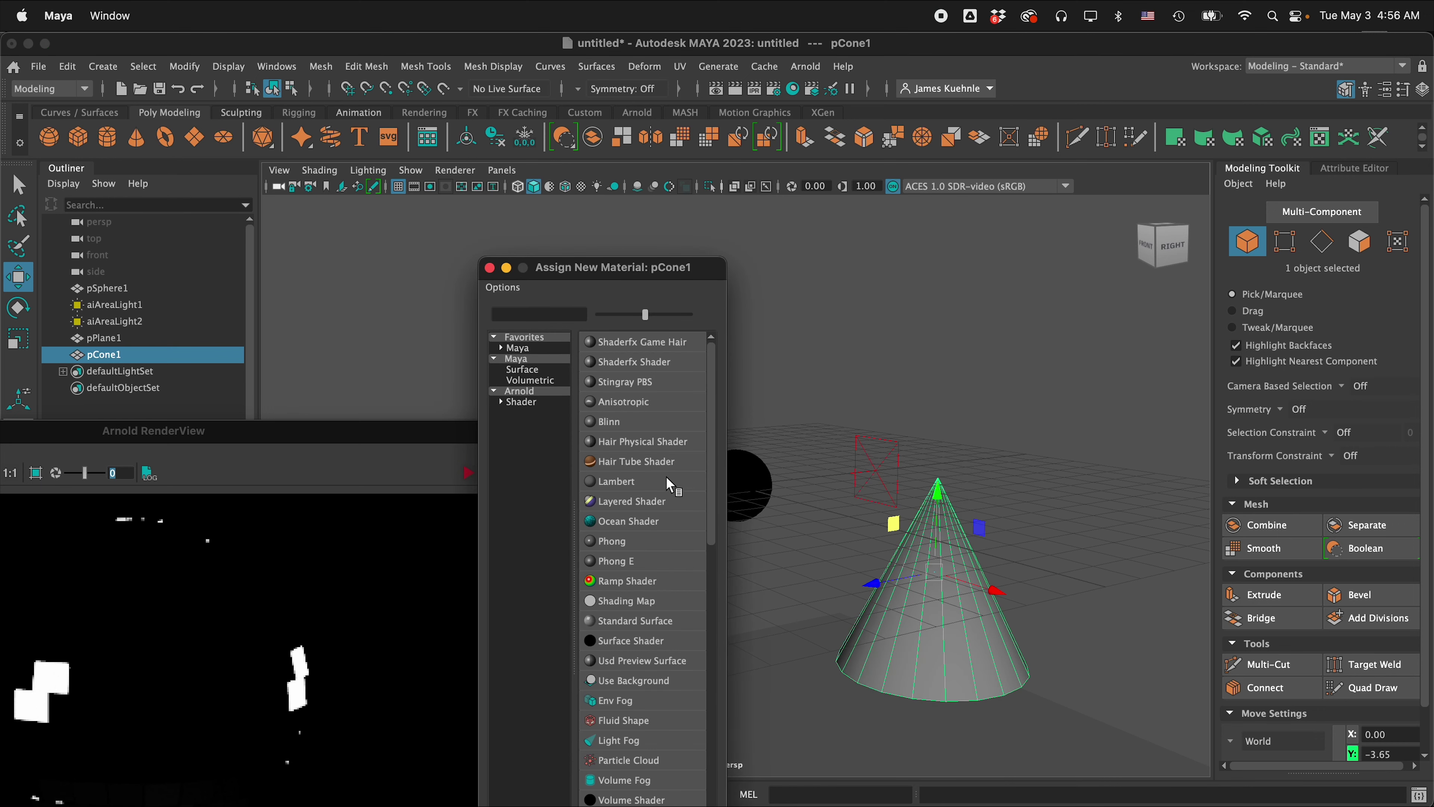
left_click(528, 405)
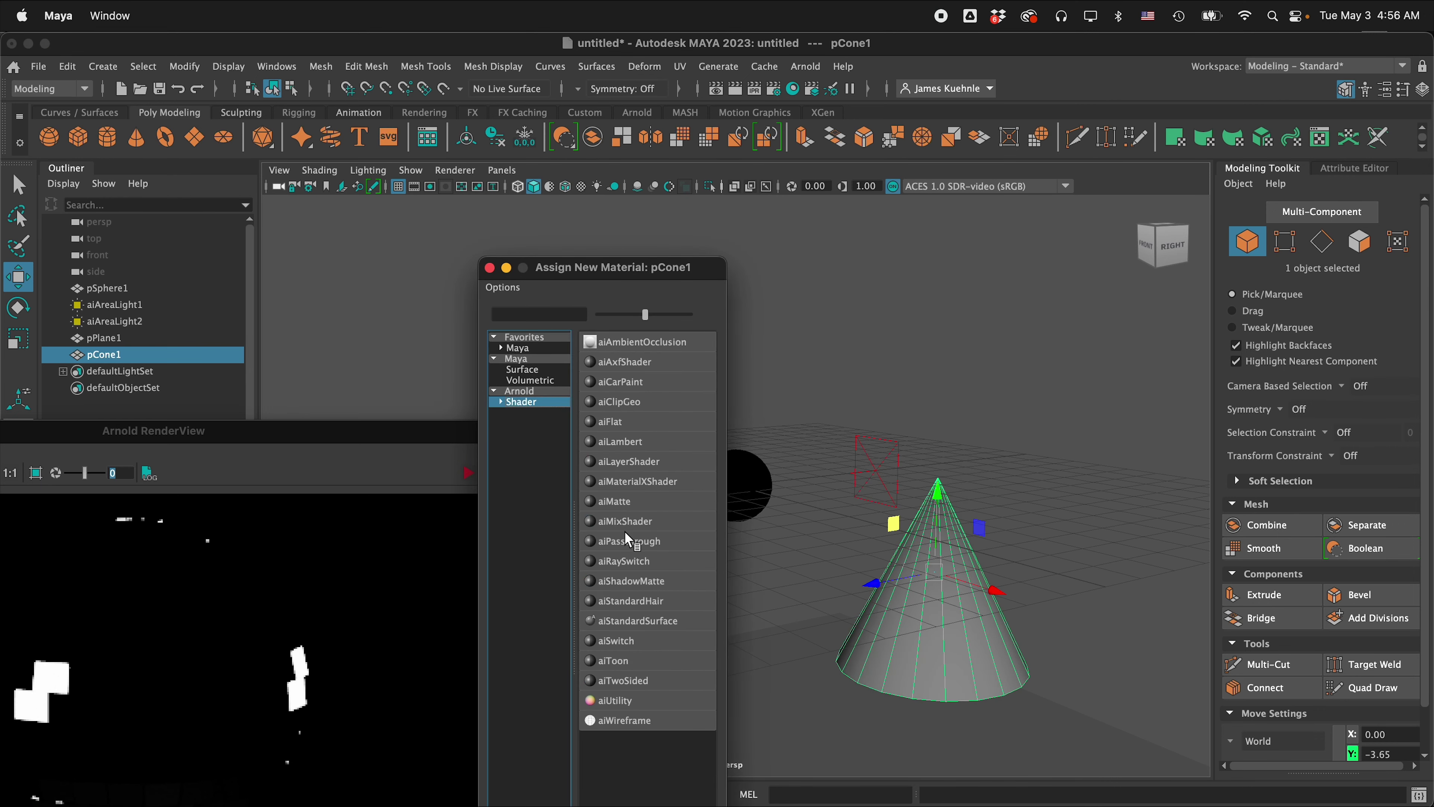
left_click(652, 621)
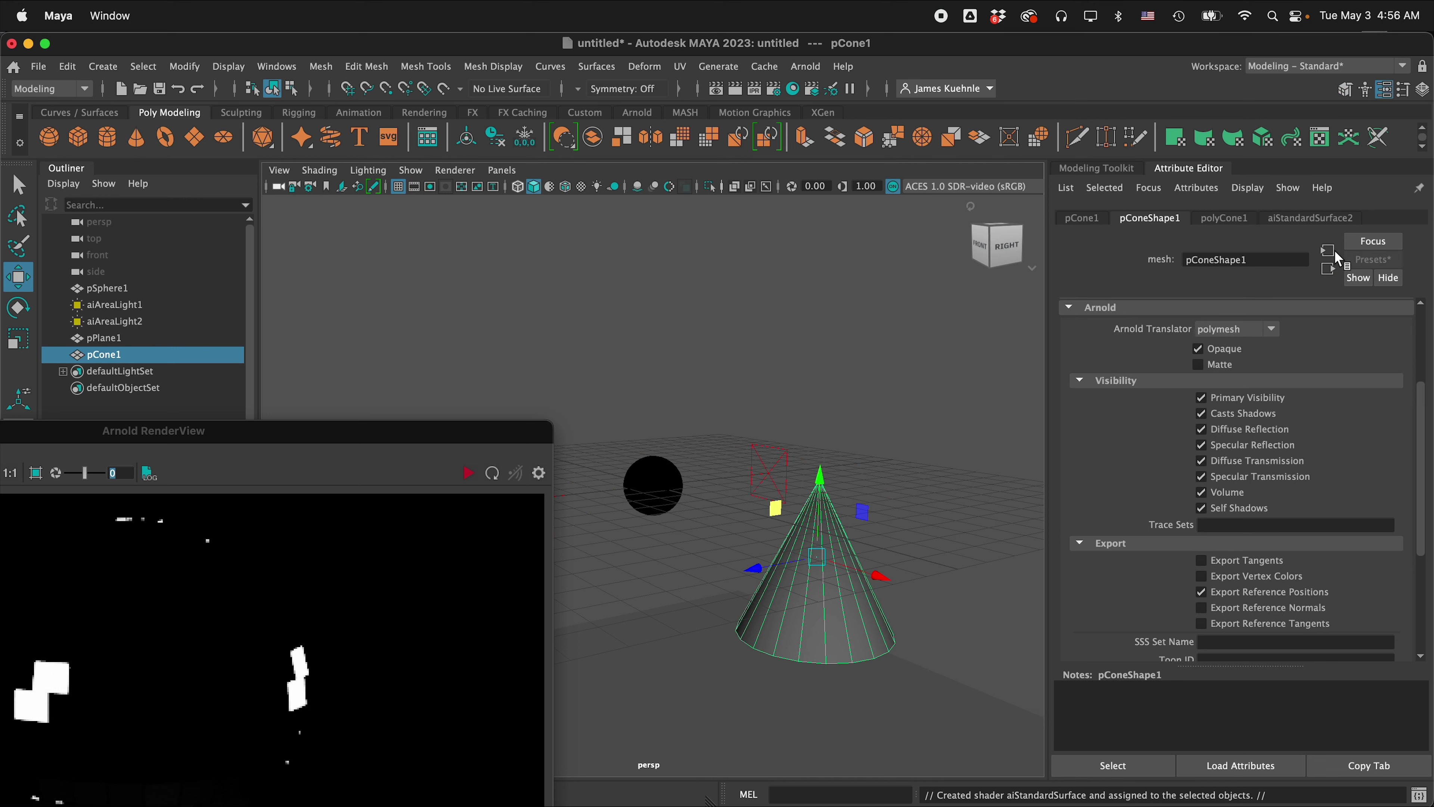
Step: Set the cone's base colour to saturated red and bring the render view back up
left_click(1265, 221)
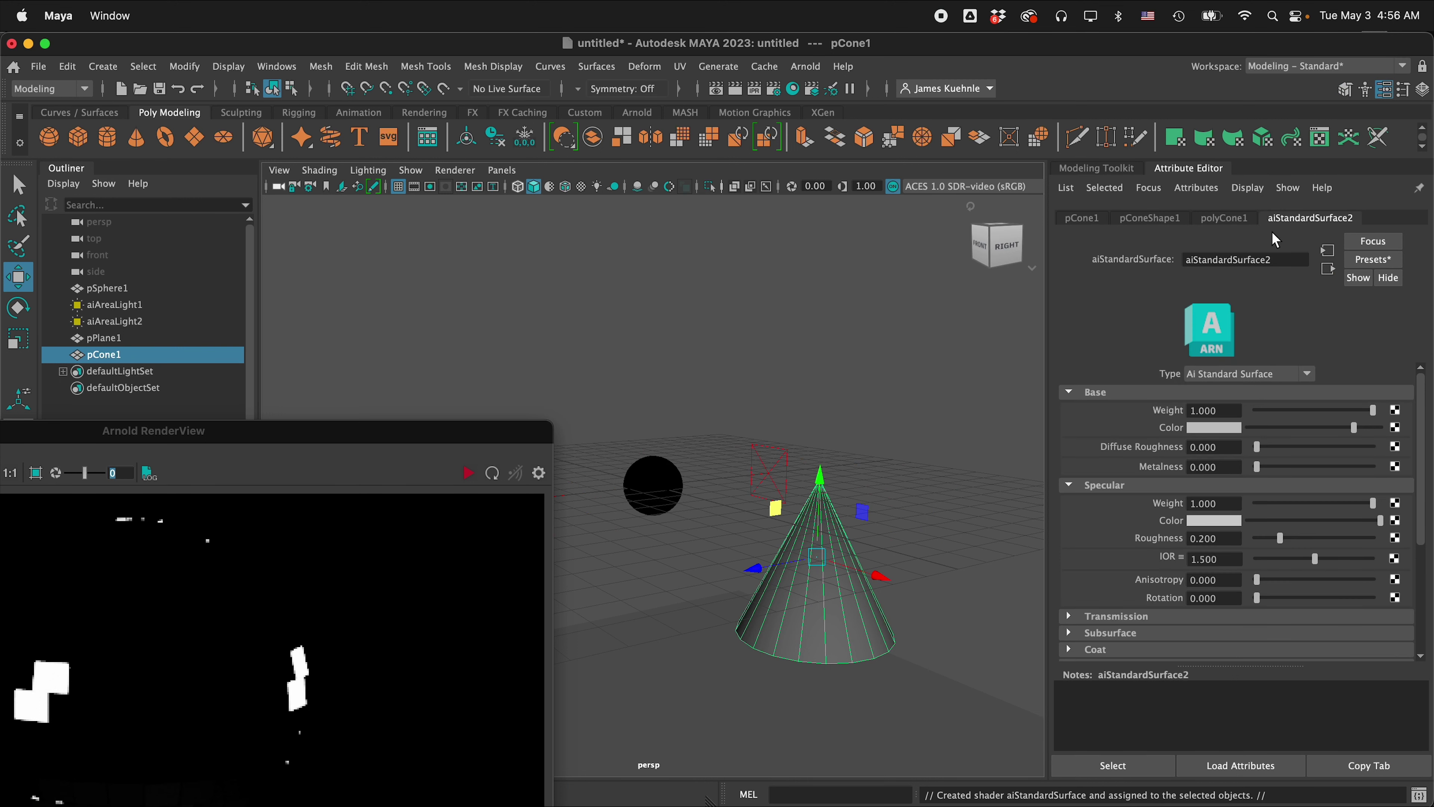
left_click(1214, 427)
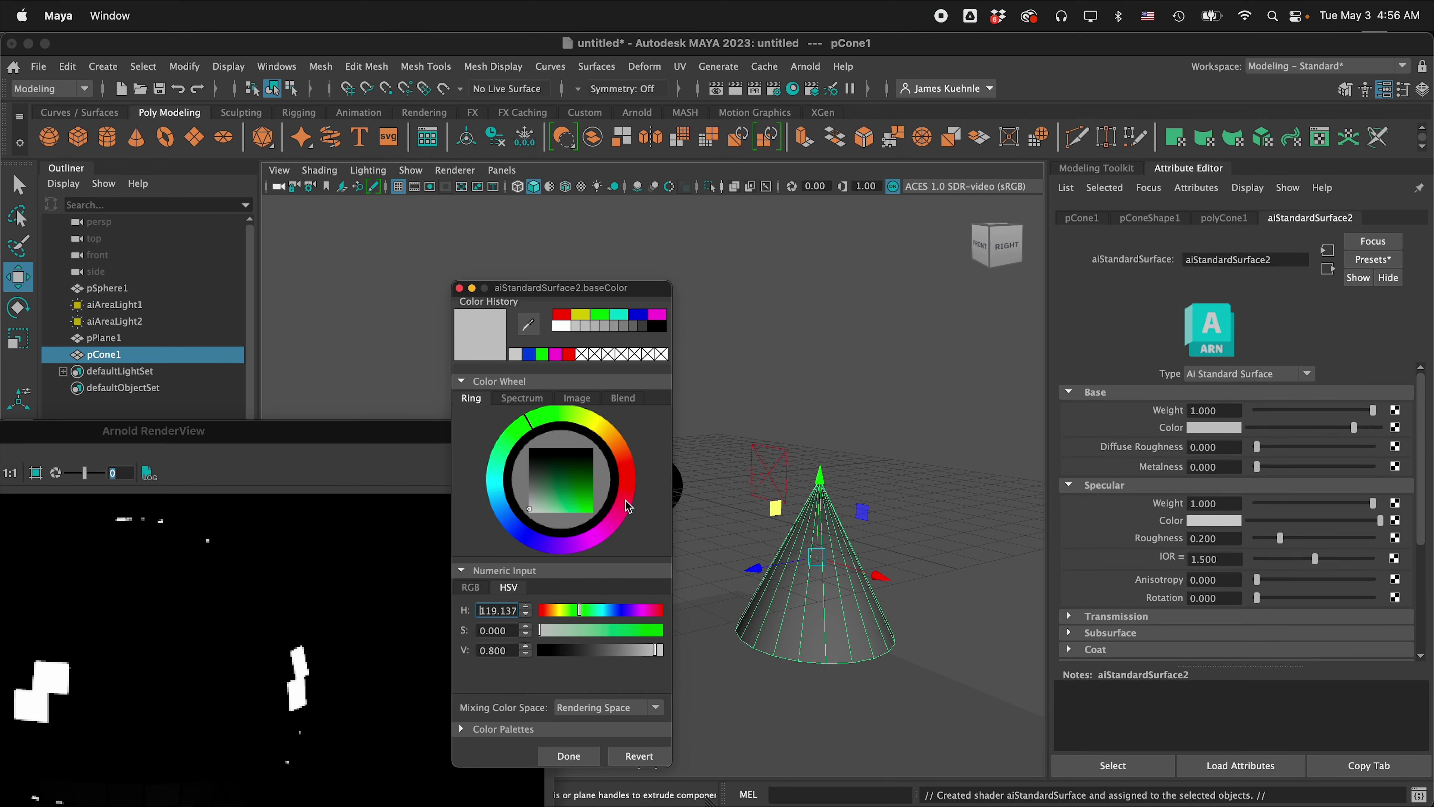
left_click_drag(631, 506, 631, 487)
left_click(646, 632)
left_click(569, 756)
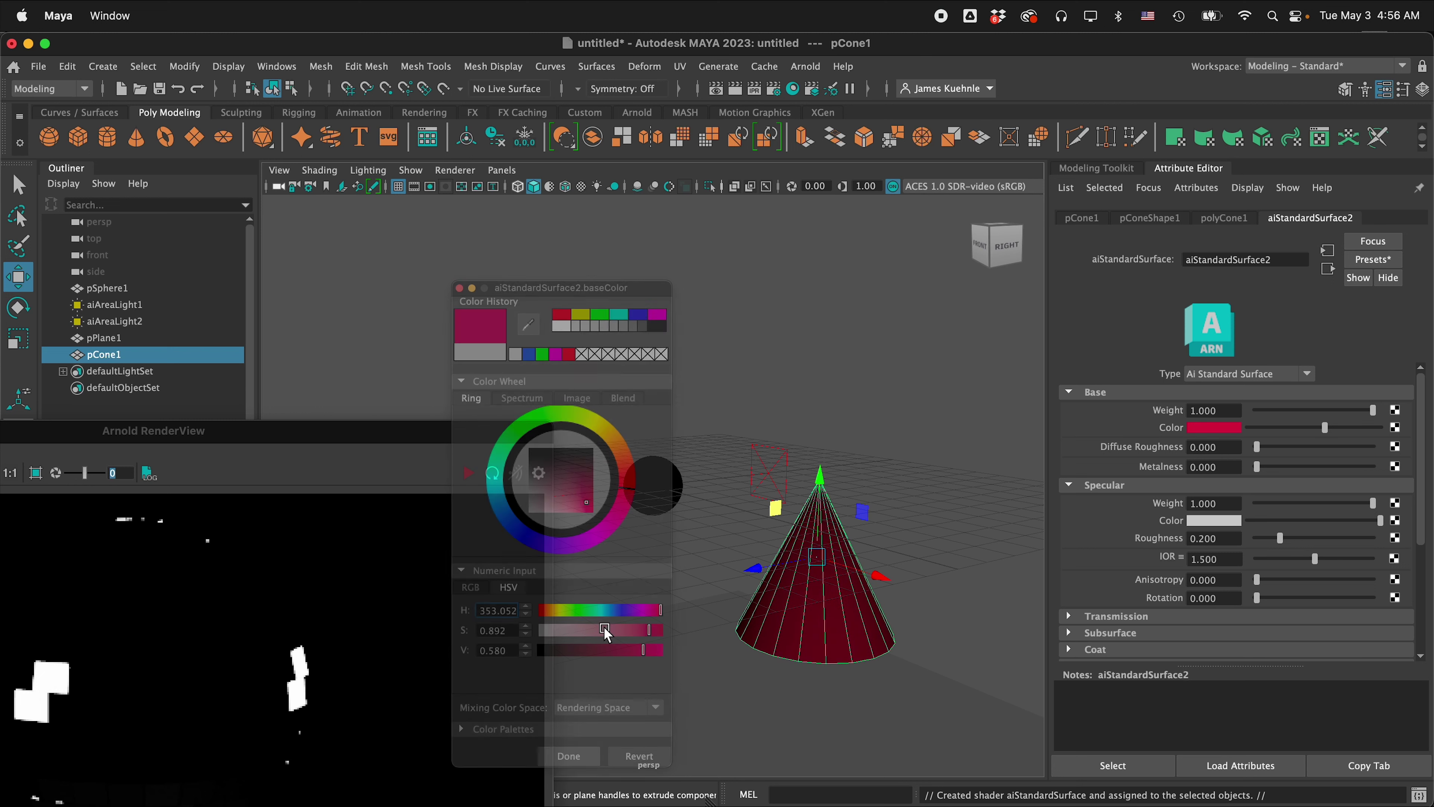
left_click(470, 475)
double_click(365, 435)
scroll(491, 551, "up", 5)
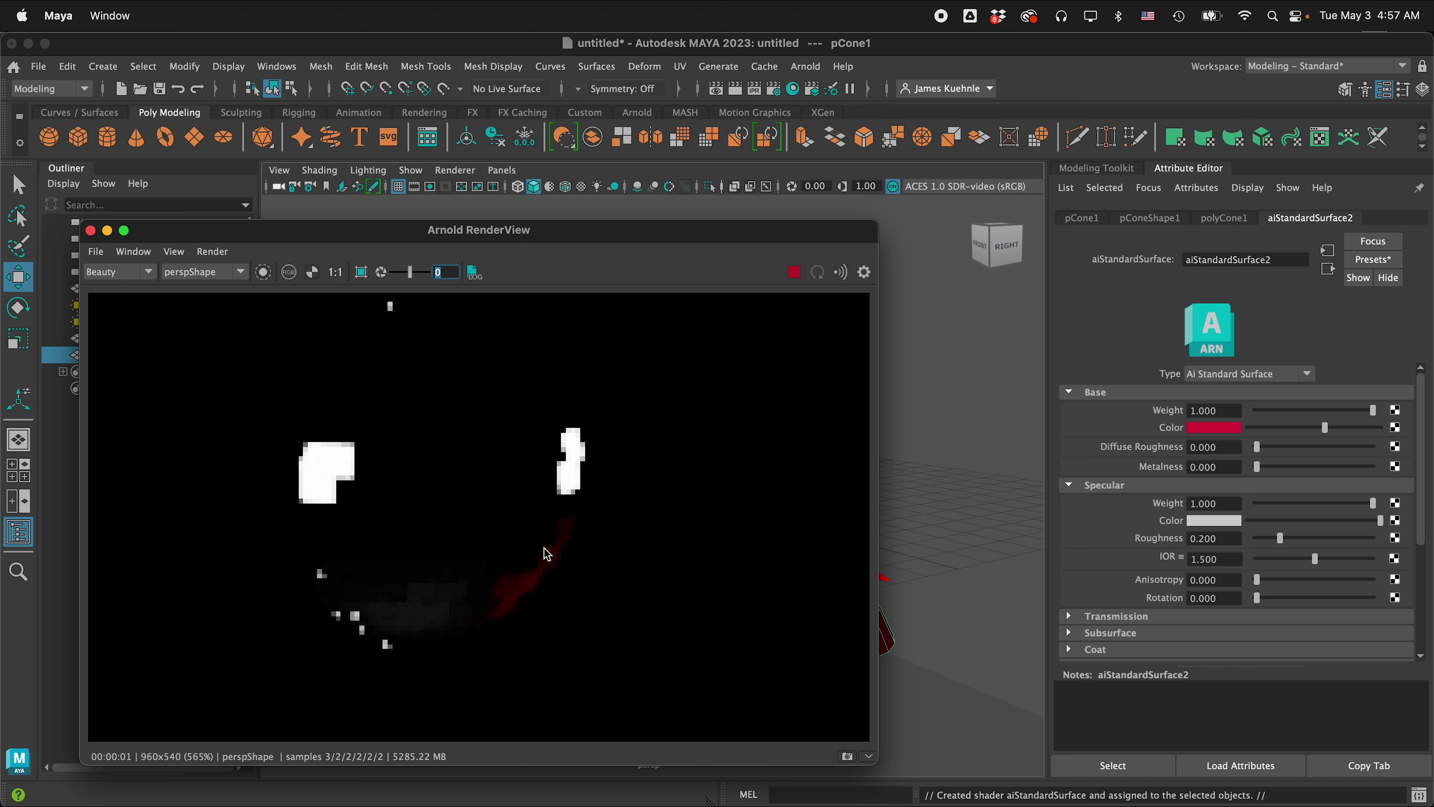
Step: Add an aiSkyDomeLight and re-render the full scene with it
left_click(794, 272)
left_click_drag(552, 242, 721, 235)
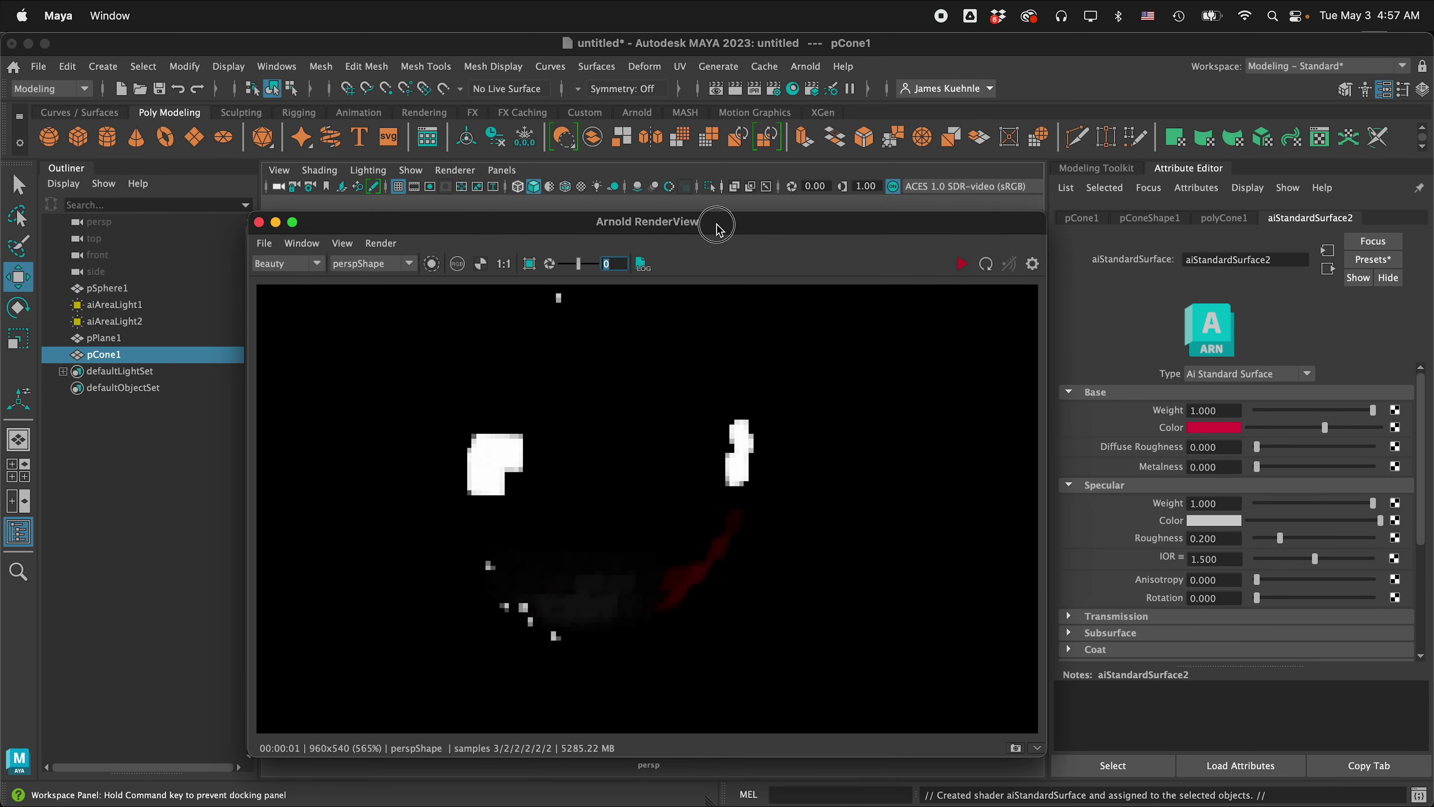
left_click(637, 112)
left_click(210, 148)
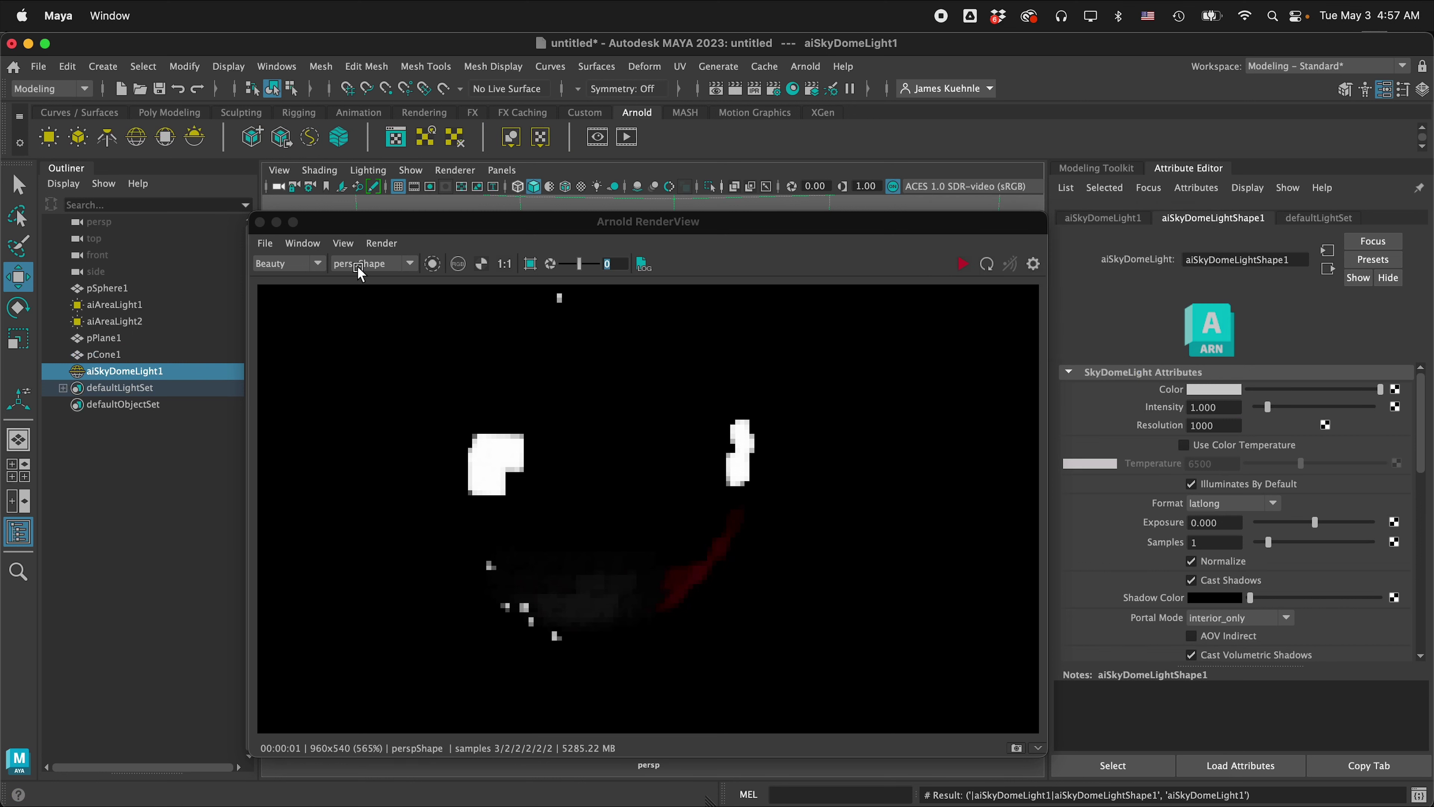
left_click(382, 243)
left_click(429, 380)
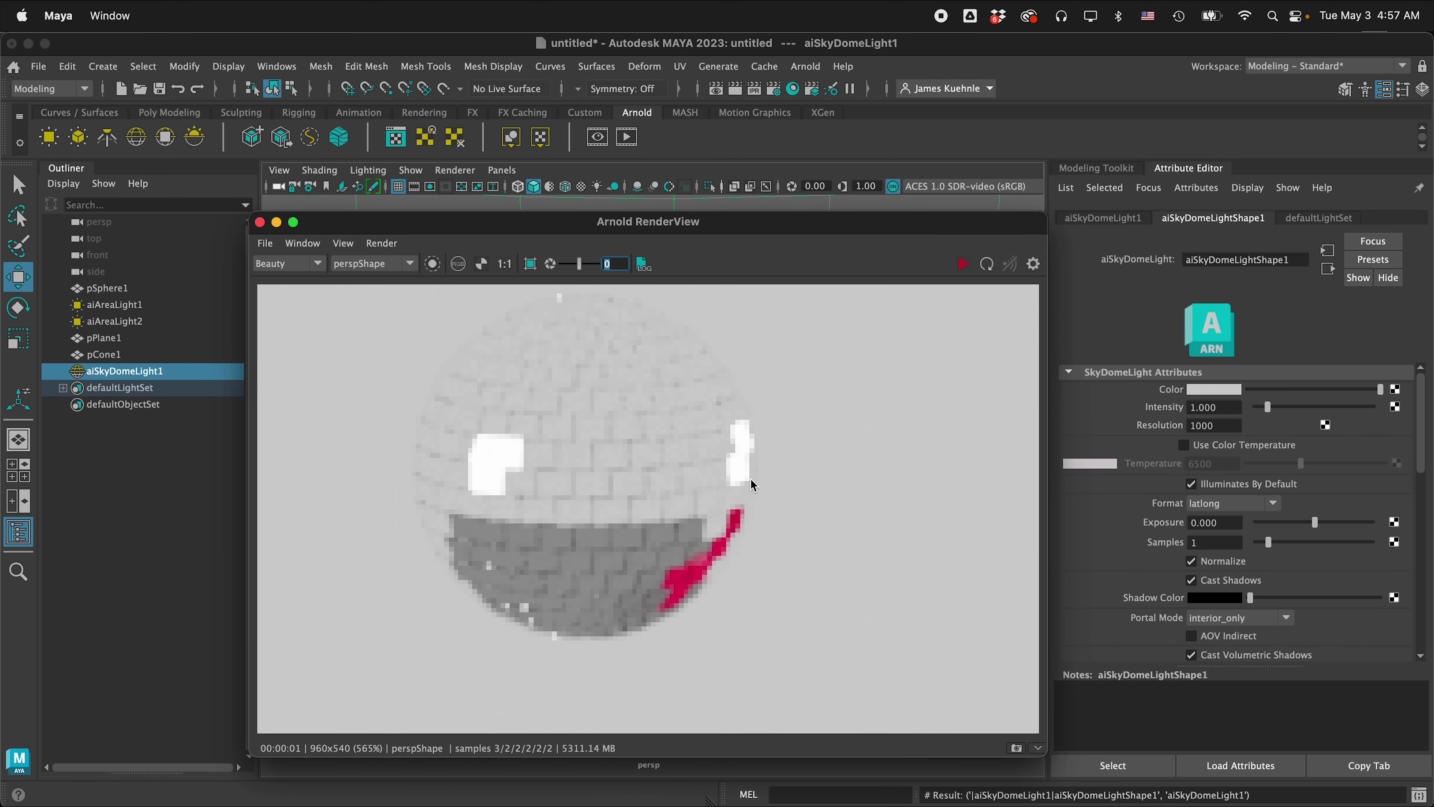
Step: Start a fresh render and connect a texture map to the sky dome's Color
scroll(646, 549, "down", 5)
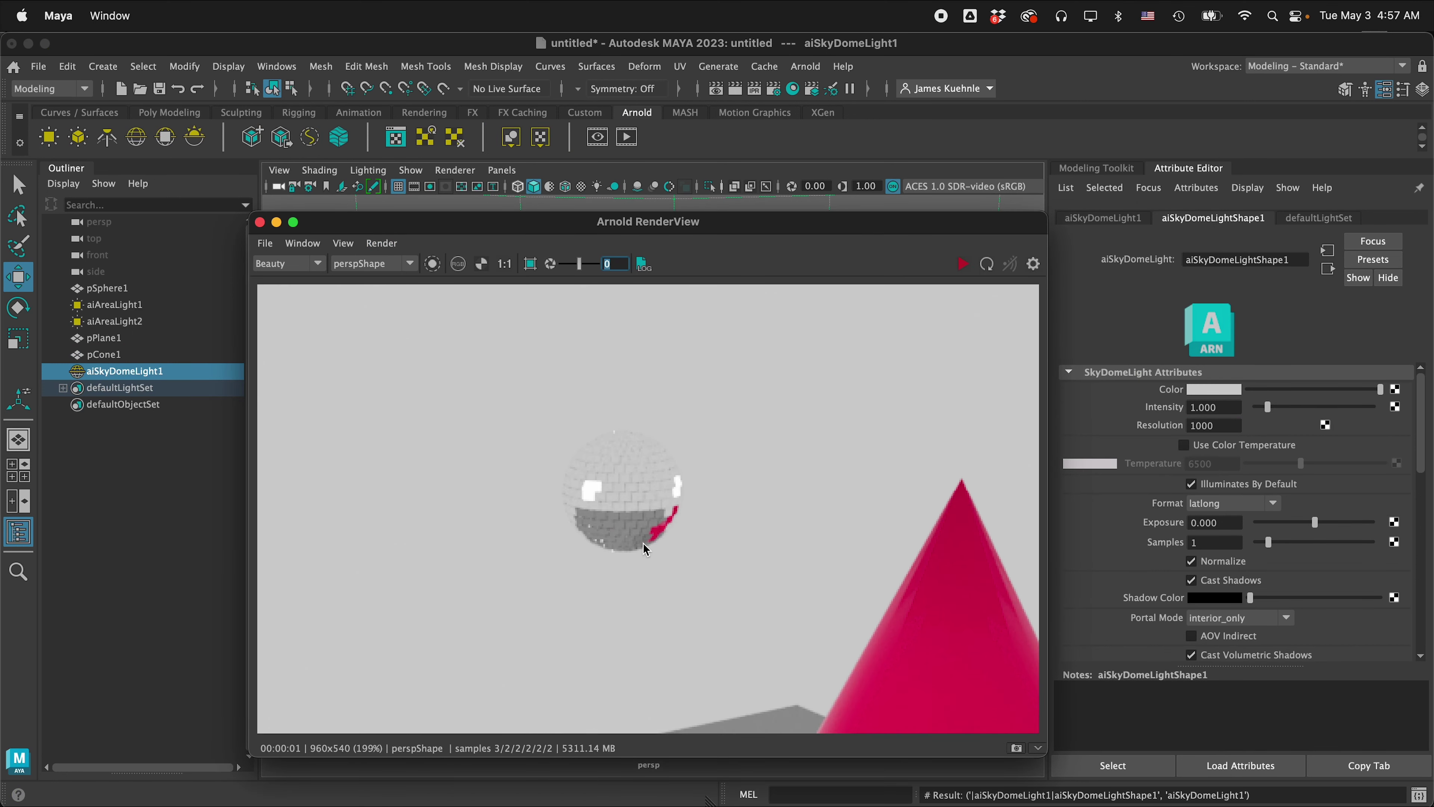
left_click_drag(808, 221, 474, 227)
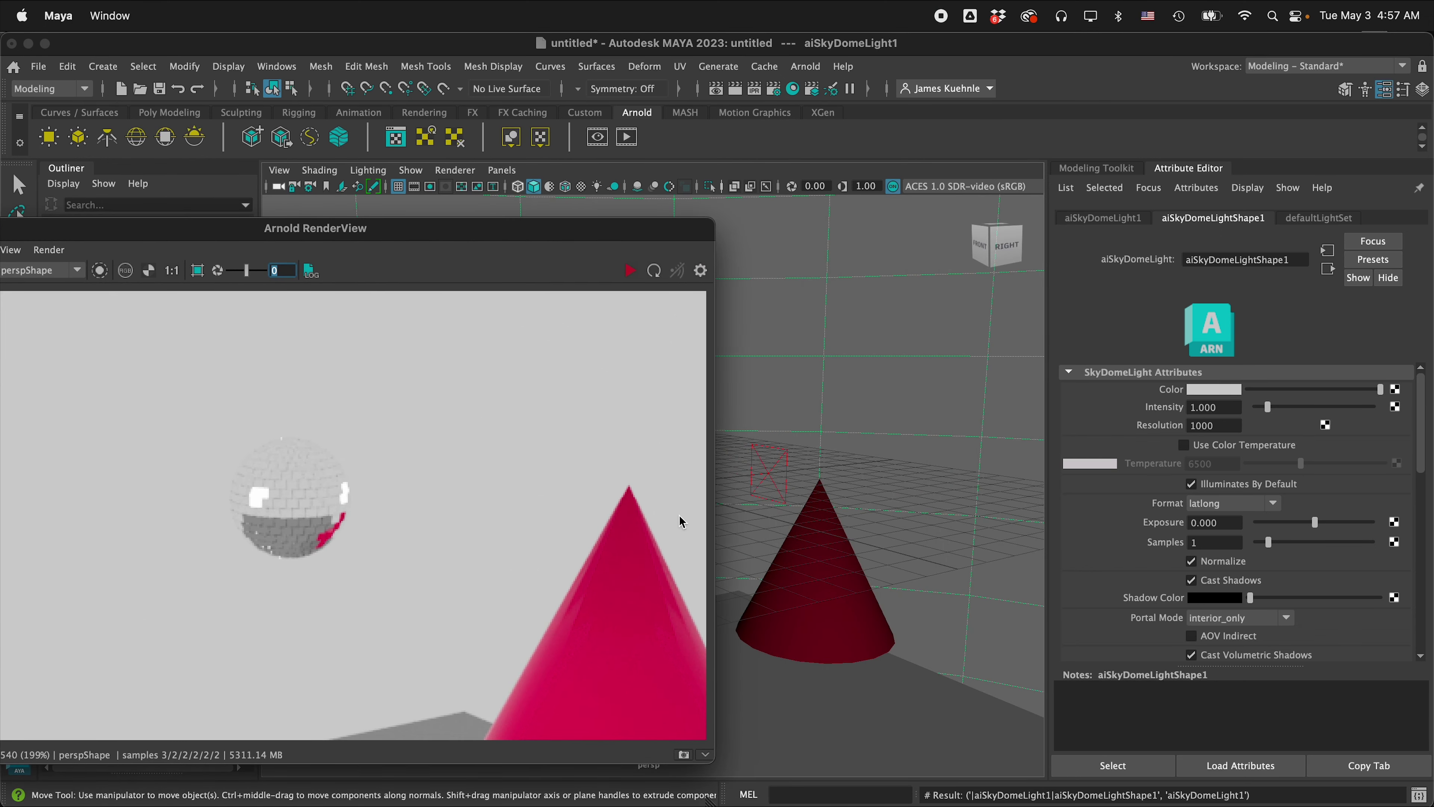
left_click_drag(527, 230, 620, 179)
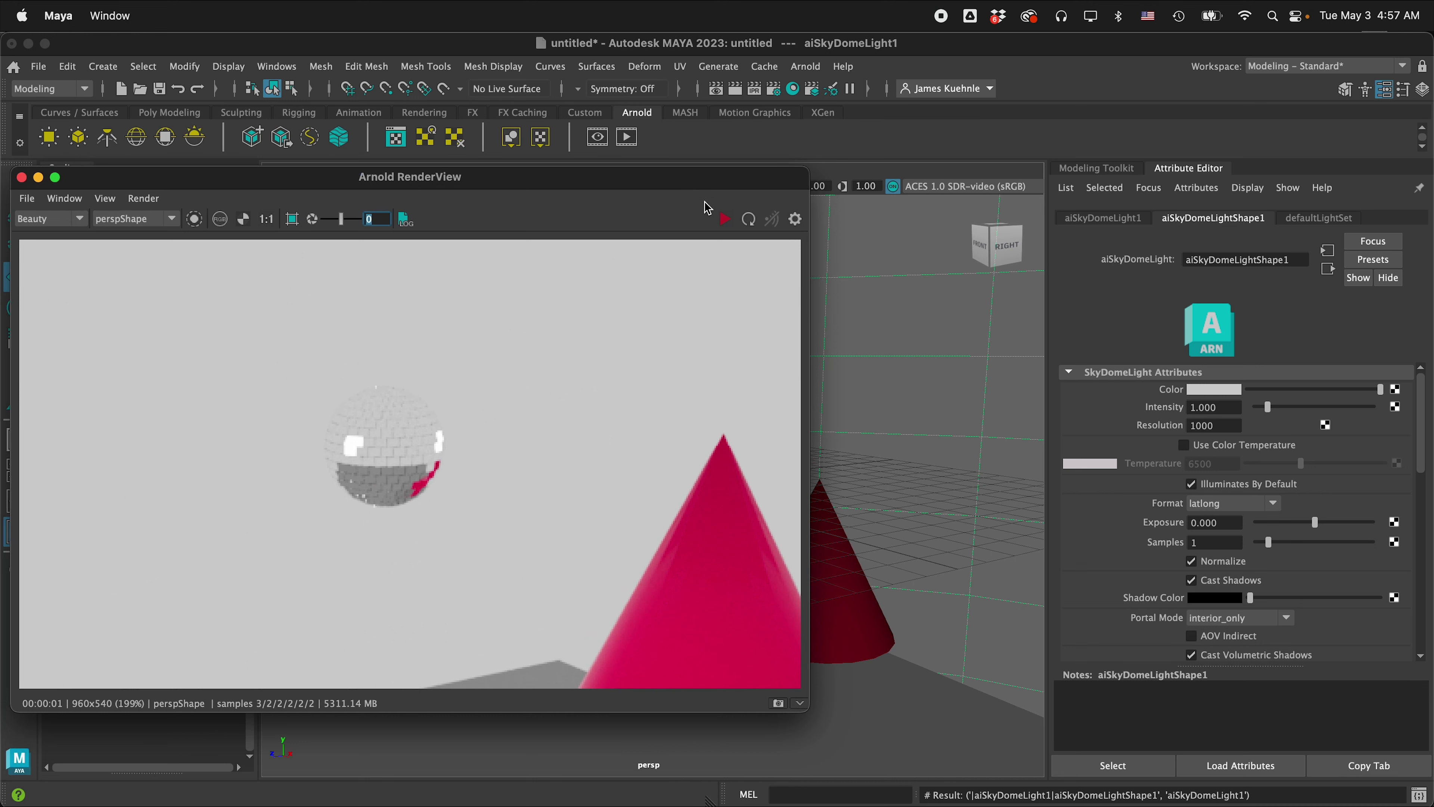
left_click(725, 218)
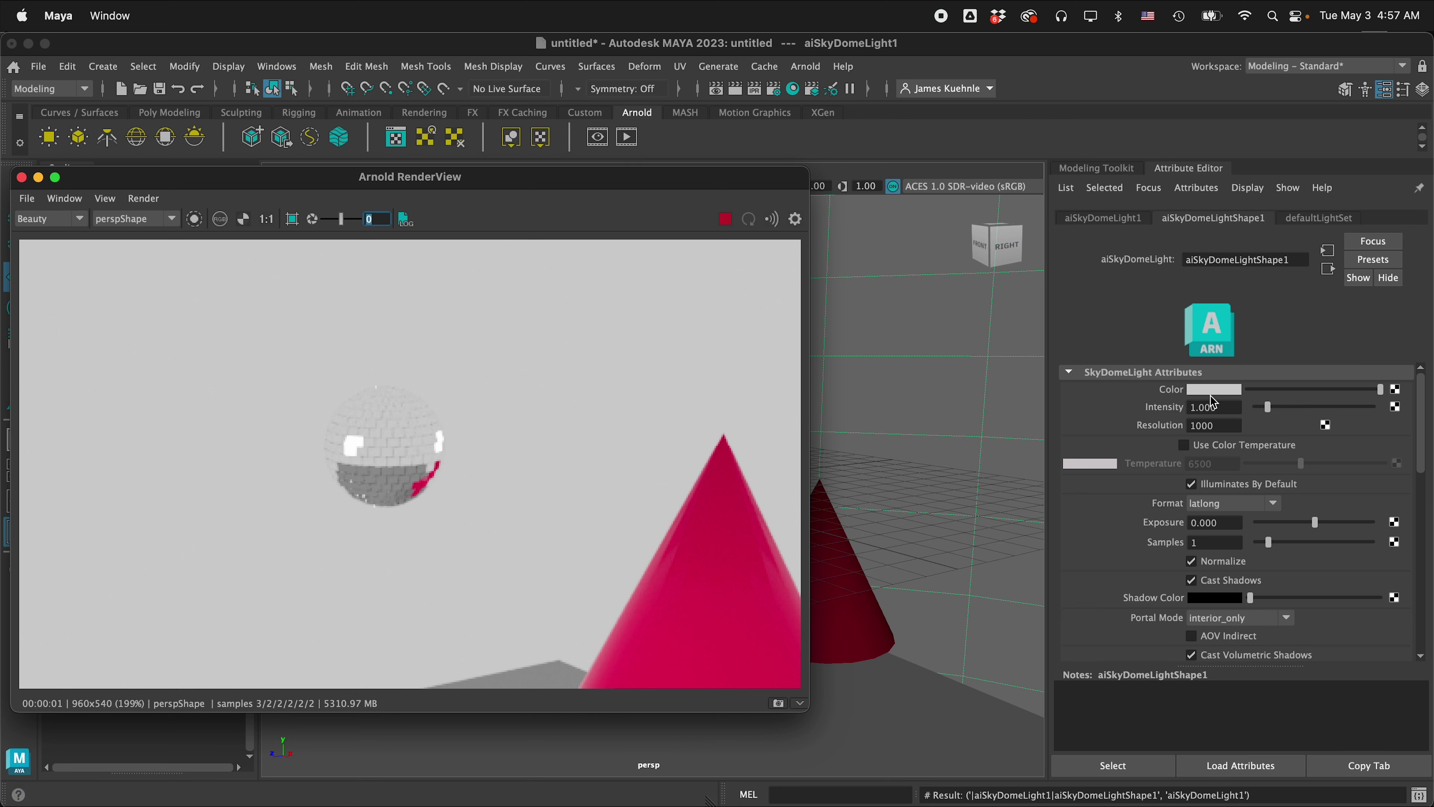
left_click(1397, 391)
Step: Use a File node loading shanghai_bund_4k.exr from sourceimages as the sky dome colour
left_click(626, 408)
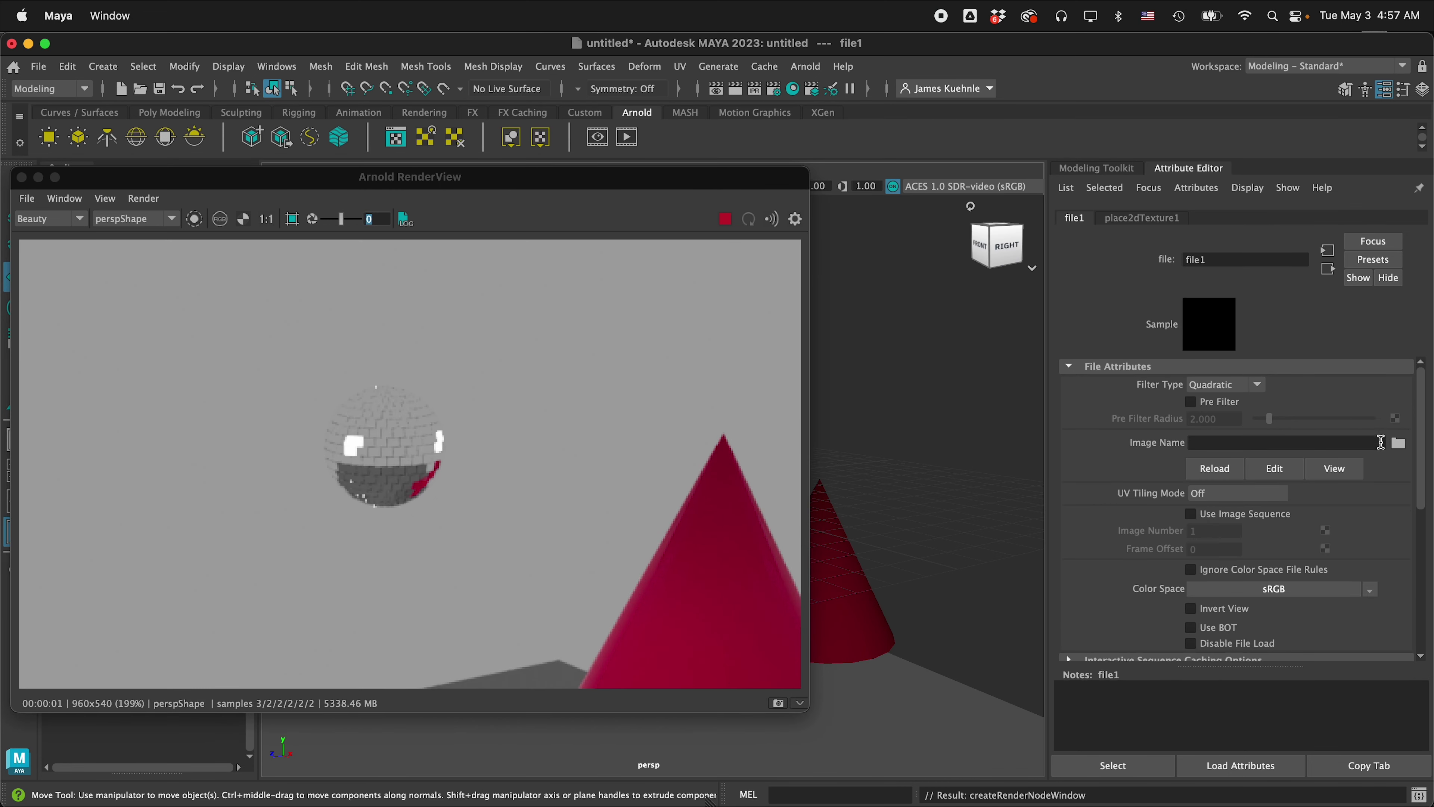
left_click(1400, 445)
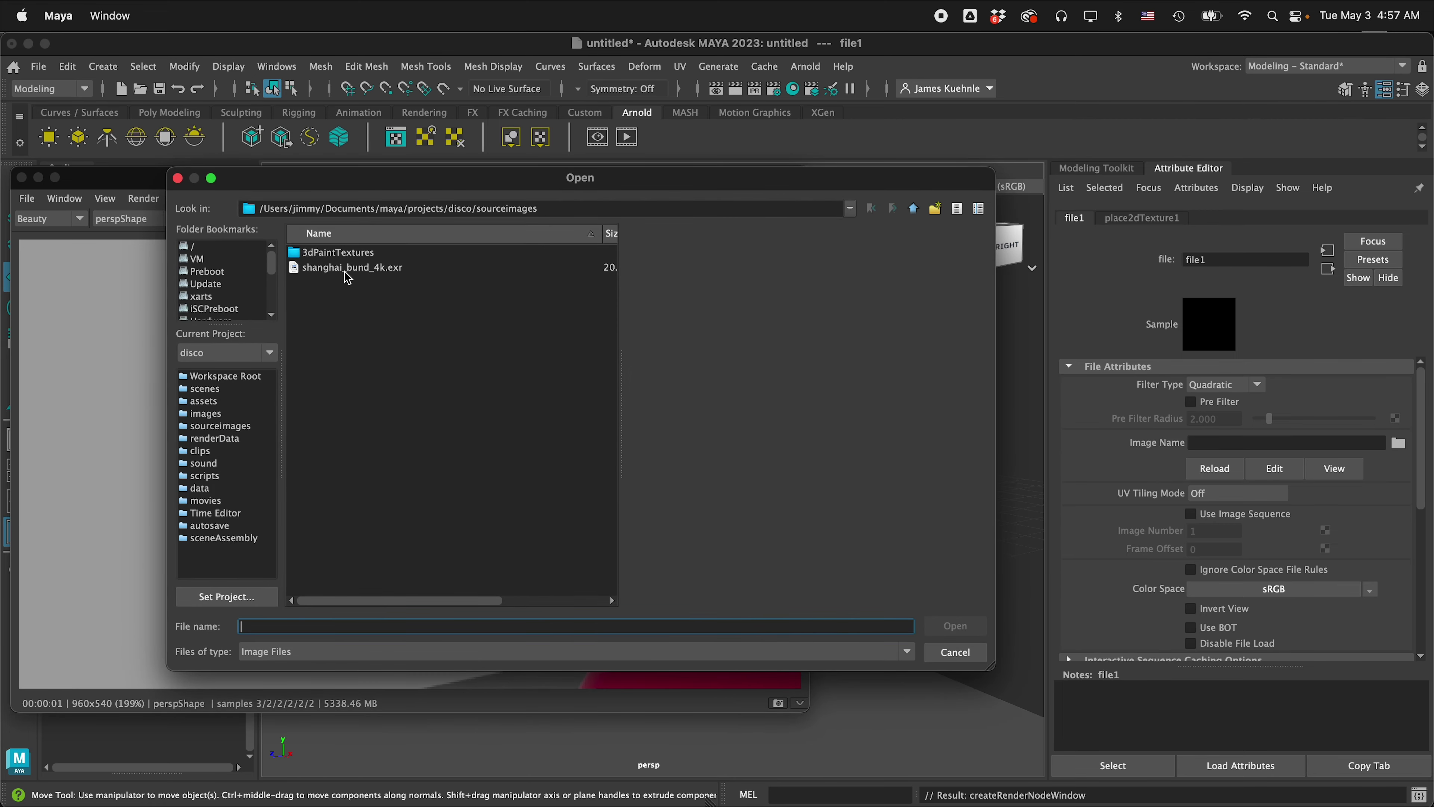
left_click(338, 269)
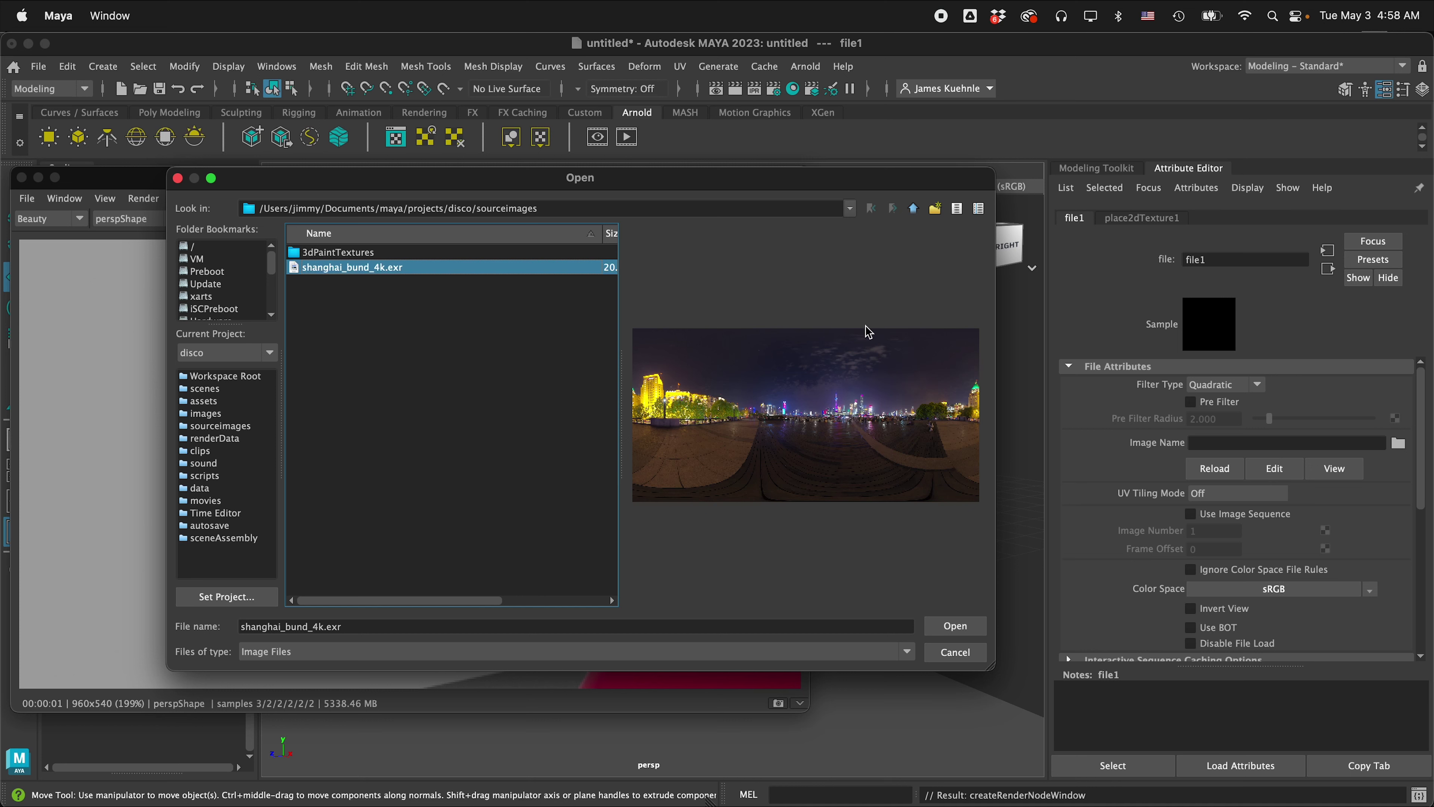
left_click(955, 625)
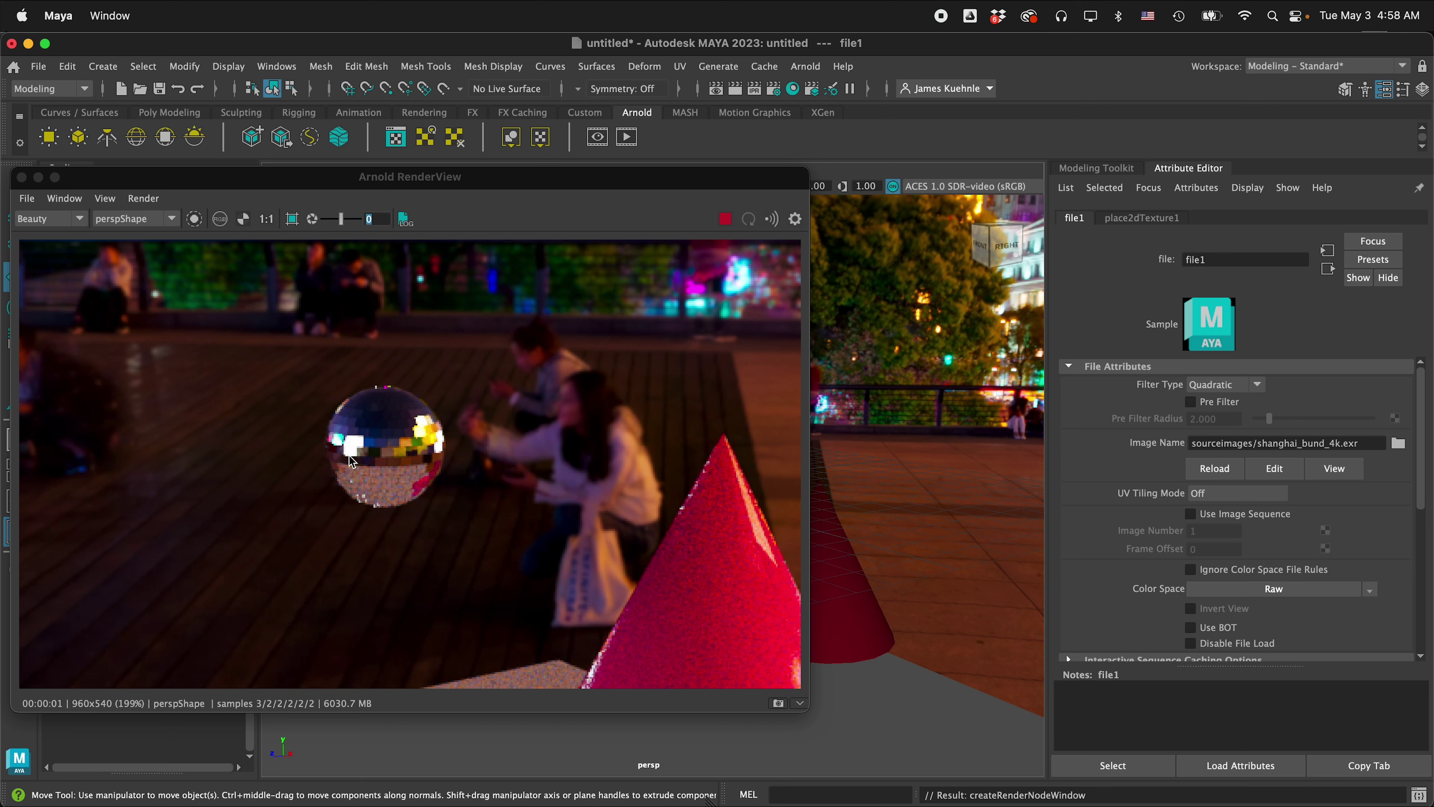
Step: Select aiSkyDomeLight1 in the Outliner and set its Camera visibility to 0
scroll(337, 451, "up", 2)
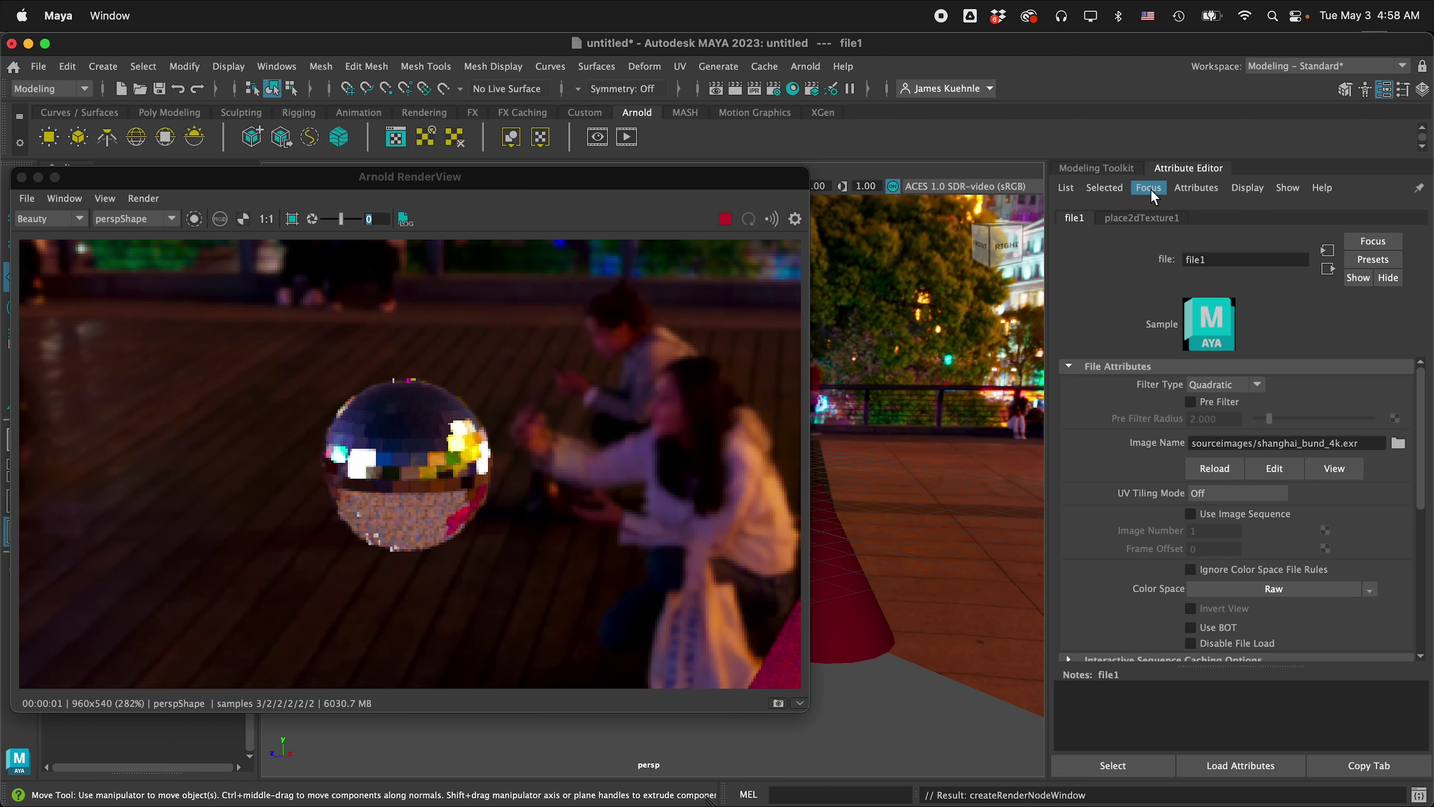
left_click_drag(624, 180, 840, 228)
left_click(19, 531)
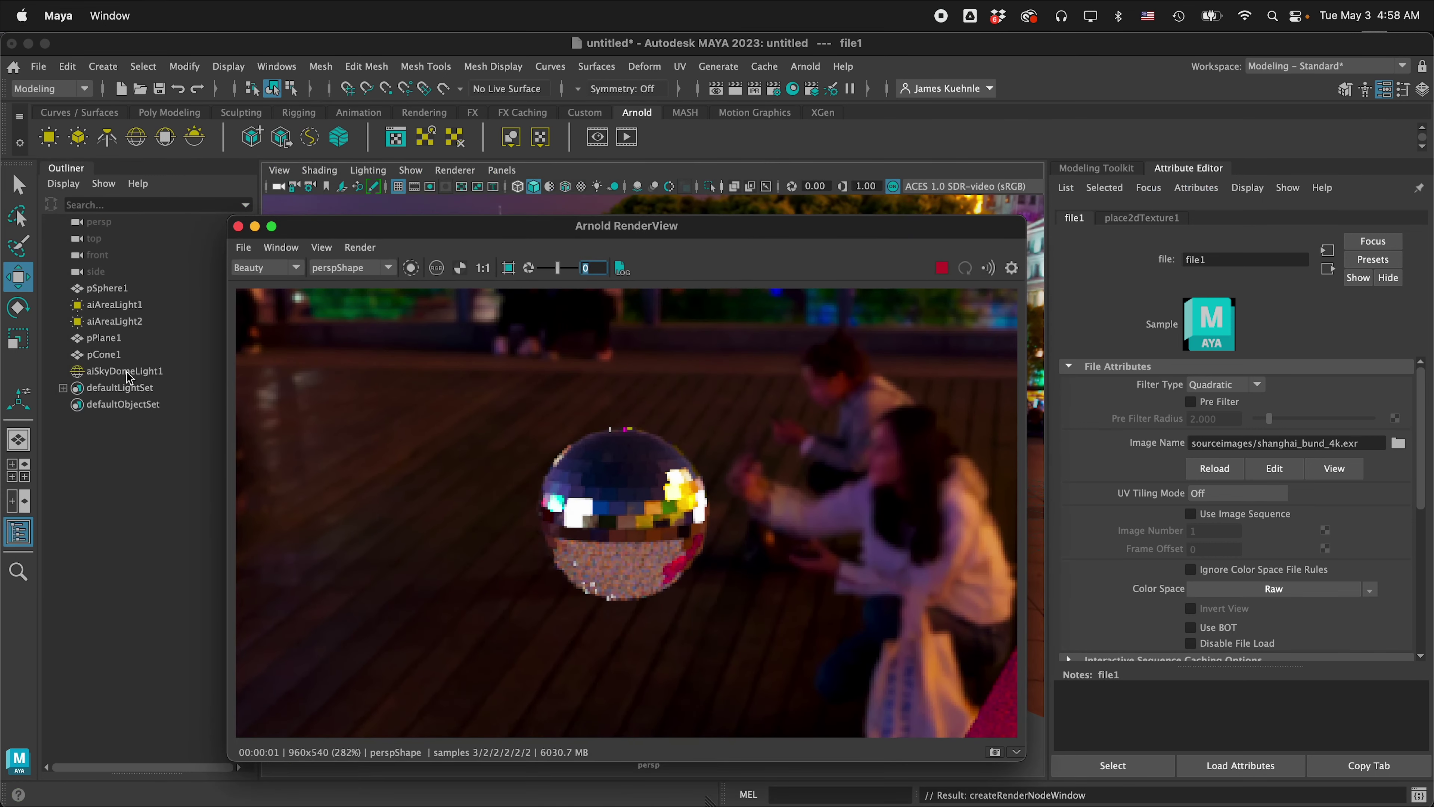
left_click(119, 371)
scroll(1320, 535, "down", 5)
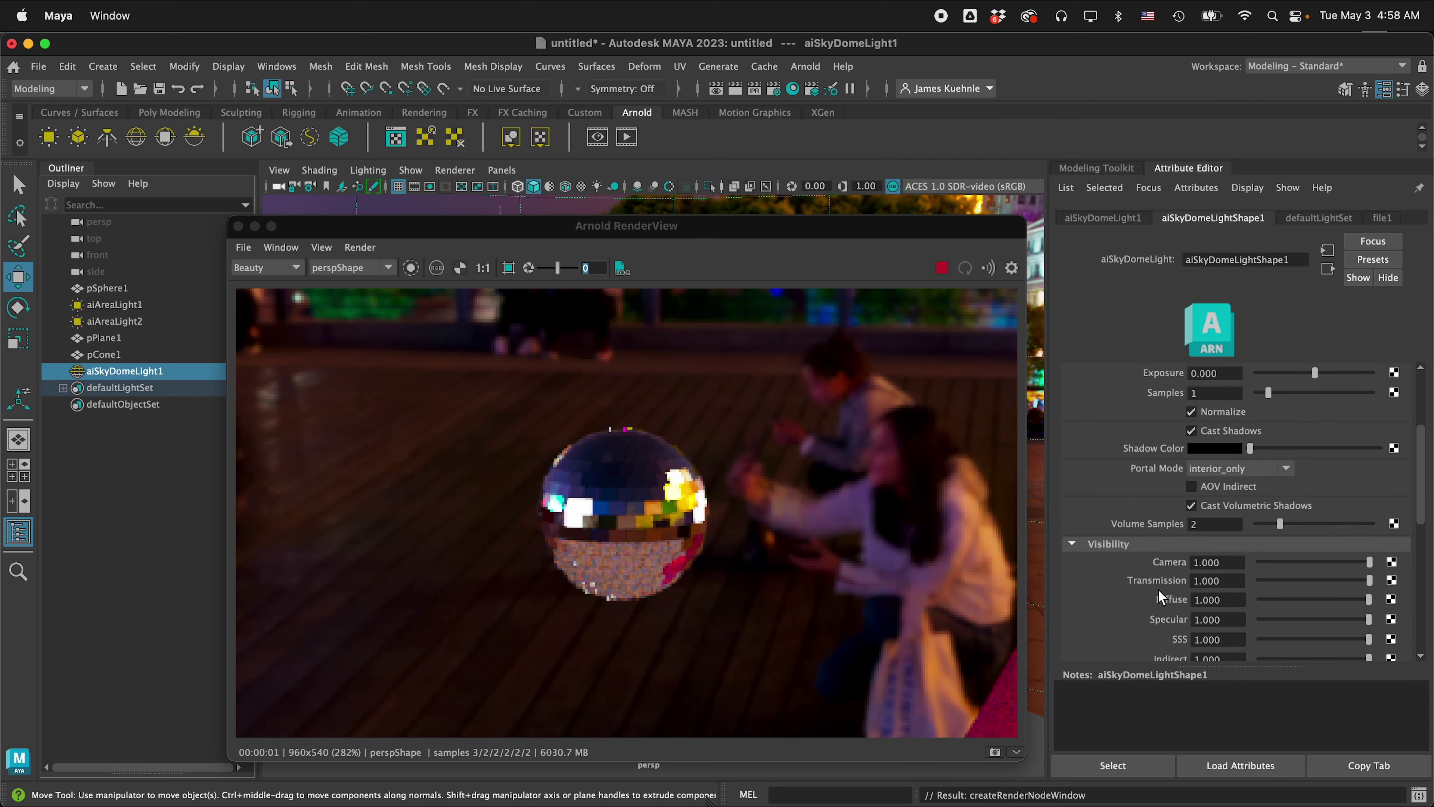
left_click_drag(1371, 513, 1210, 511)
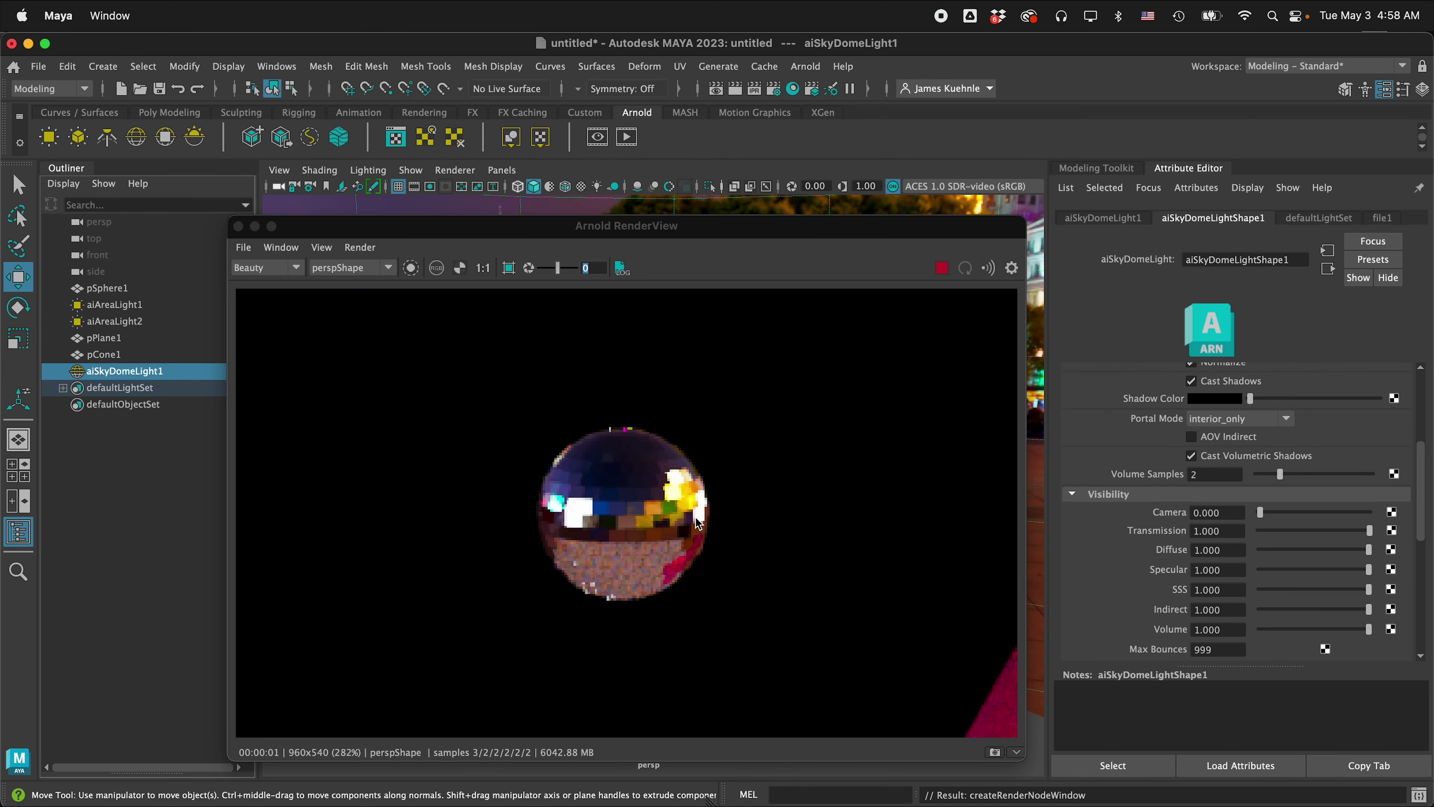
left_click_drag(734, 226, 561, 286)
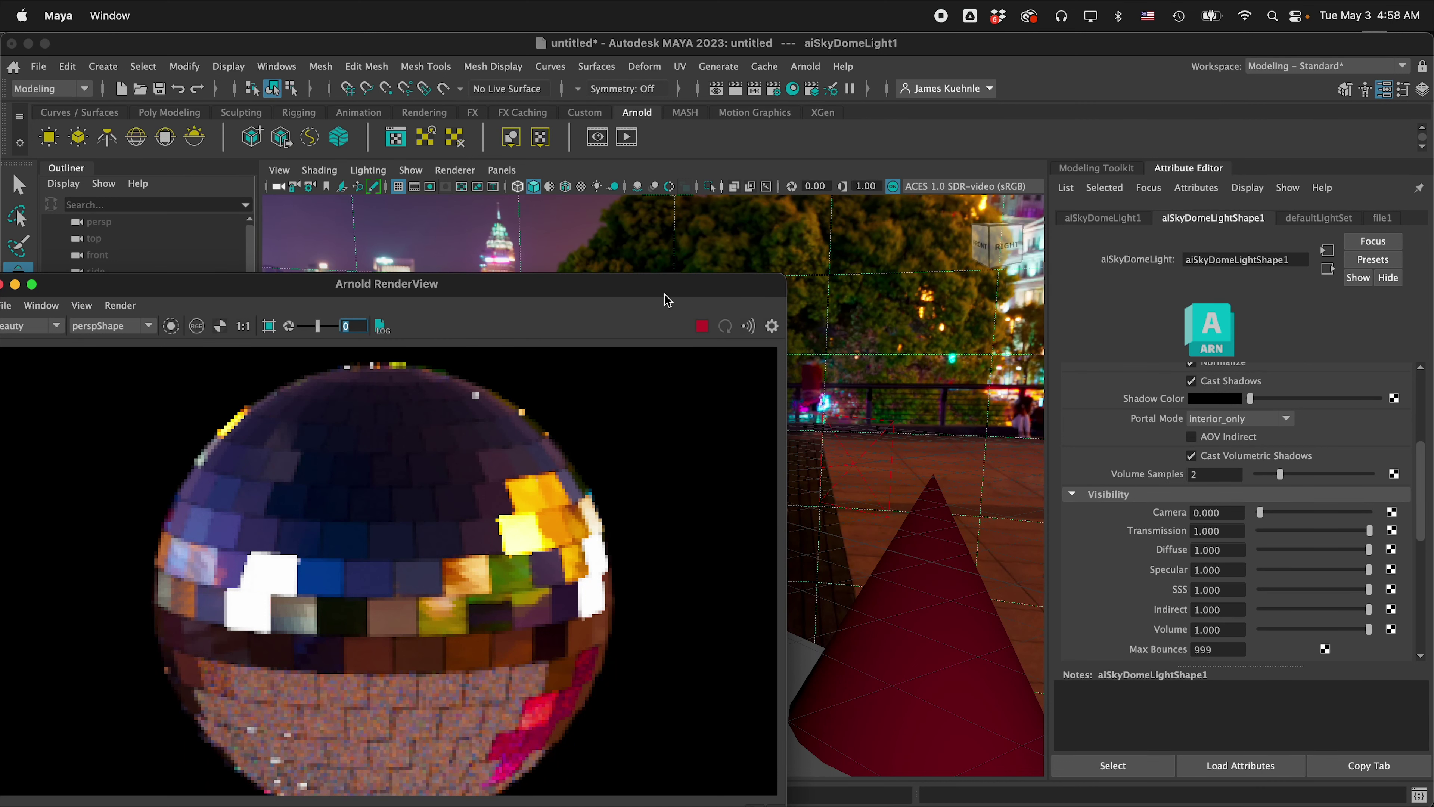
left_click_drag(668, 299, 824, 177)
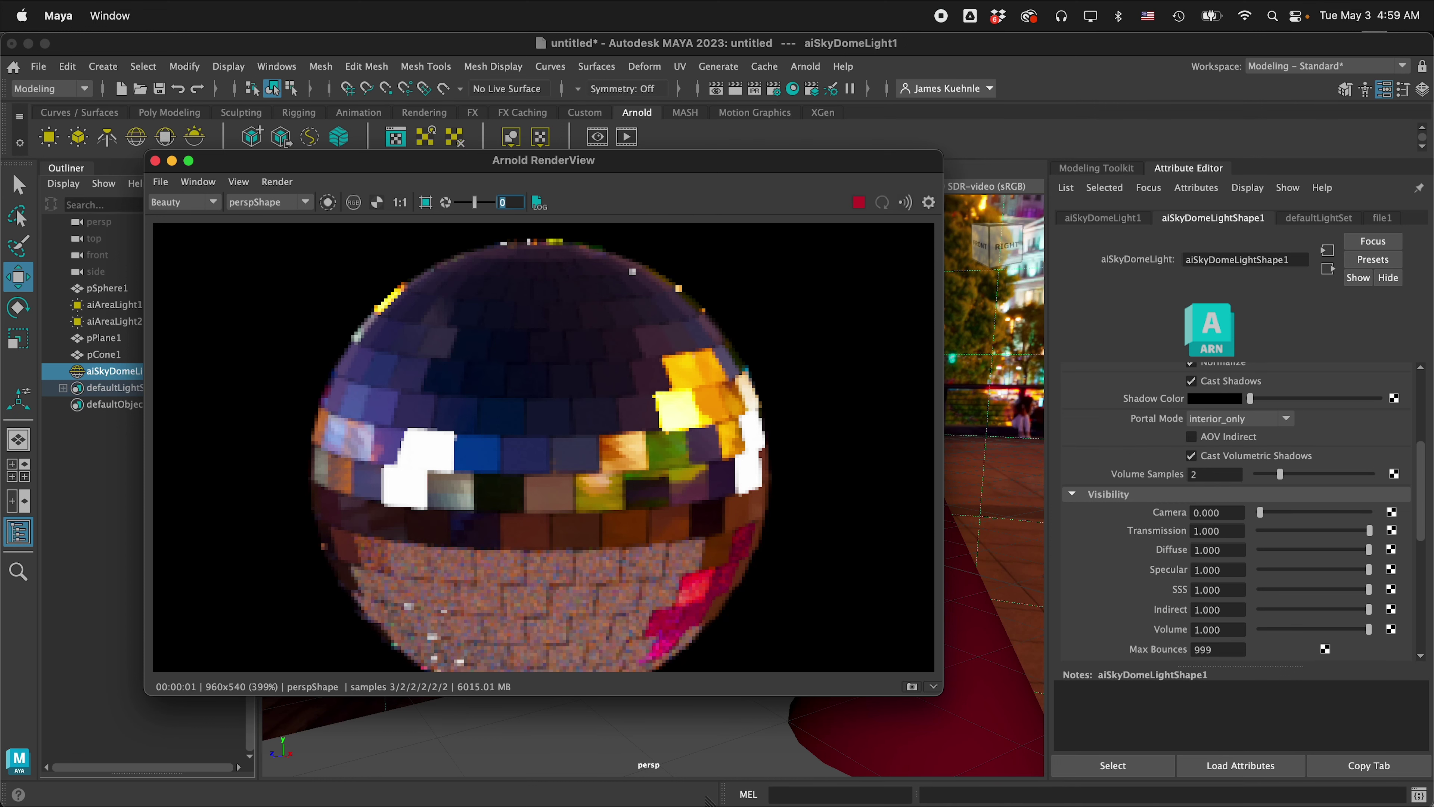
key("super+Tab")
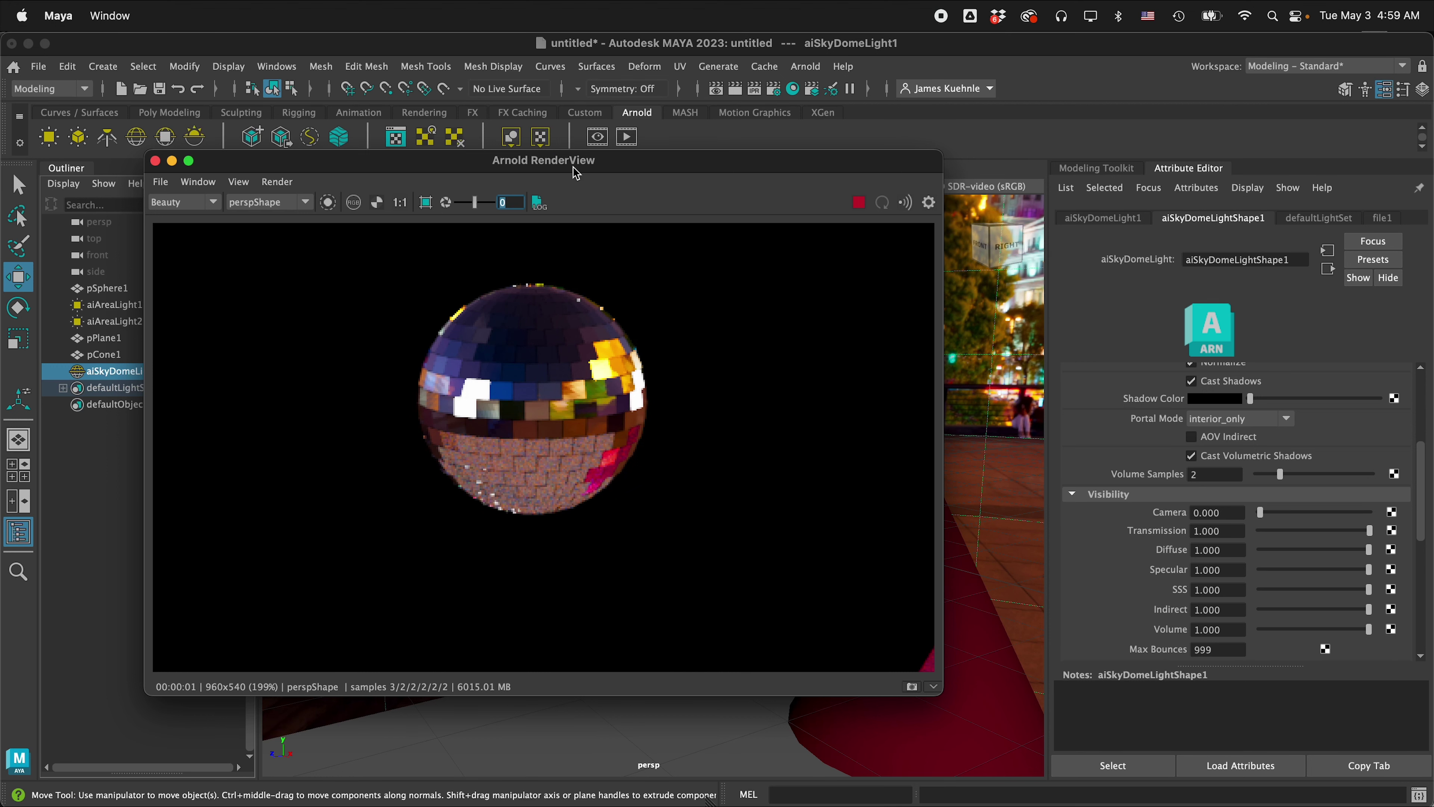
Step: Create a polygon cube and scale it into a thin, tall, wide slab
left_click_drag(617, 164, 930, 206)
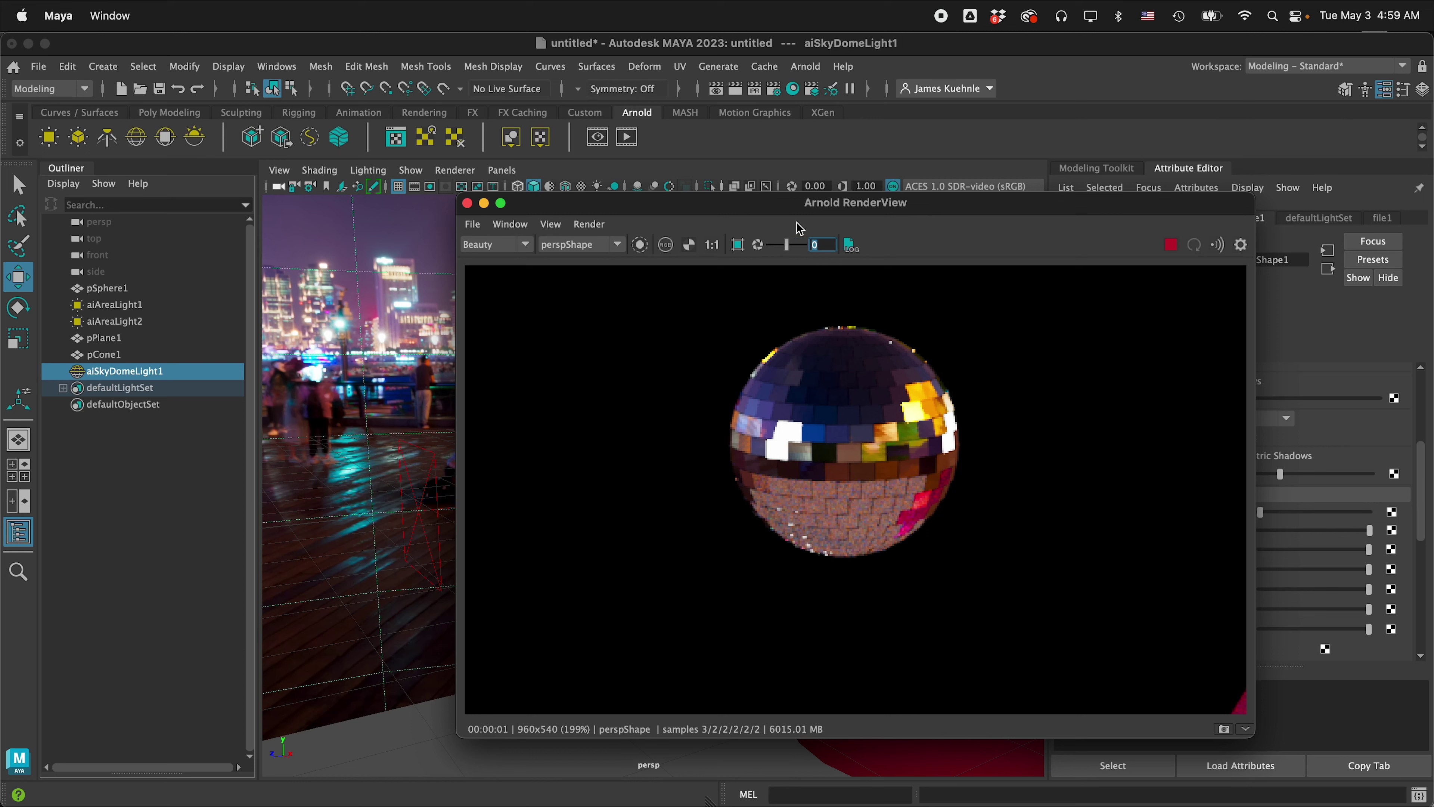
left_click(171, 114)
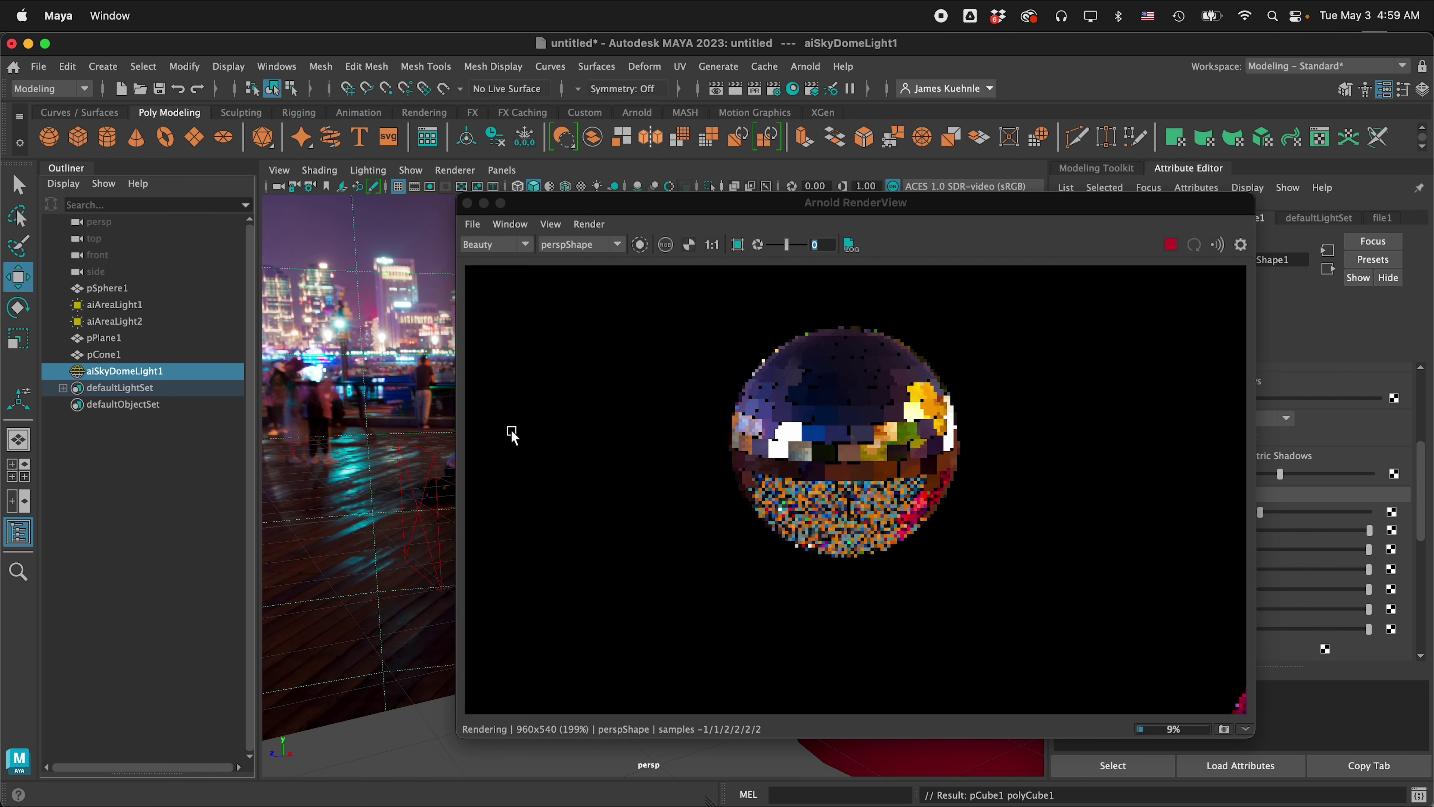
left_click(75, 137)
scroll(744, 621, "down", 2)
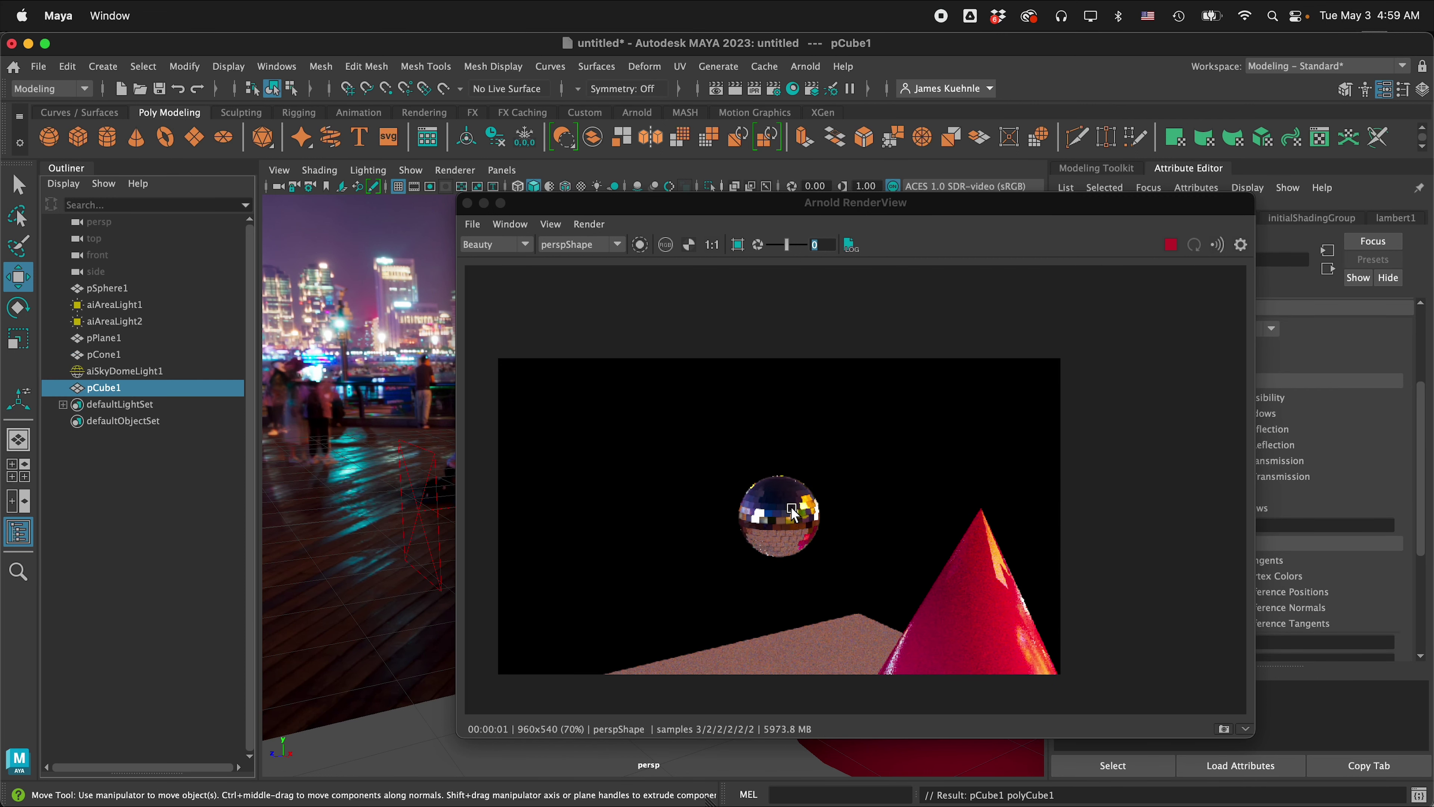
key("r")
left_click_drag(959, 204, 1072, 561)
left_click_drag(653, 486, 816, 480)
left_click_drag(589, 494, 650, 262)
left_click_drag(697, 497, 993, 637)
Step: Position the slab as a wall behind the disco ball, moving it right, forward and down
key("e")
key("w")
left_click_drag(608, 502, 841, 507)
left_click_drag(864, 559, 233, 205)
left_click_drag(886, 490, 958, 477)
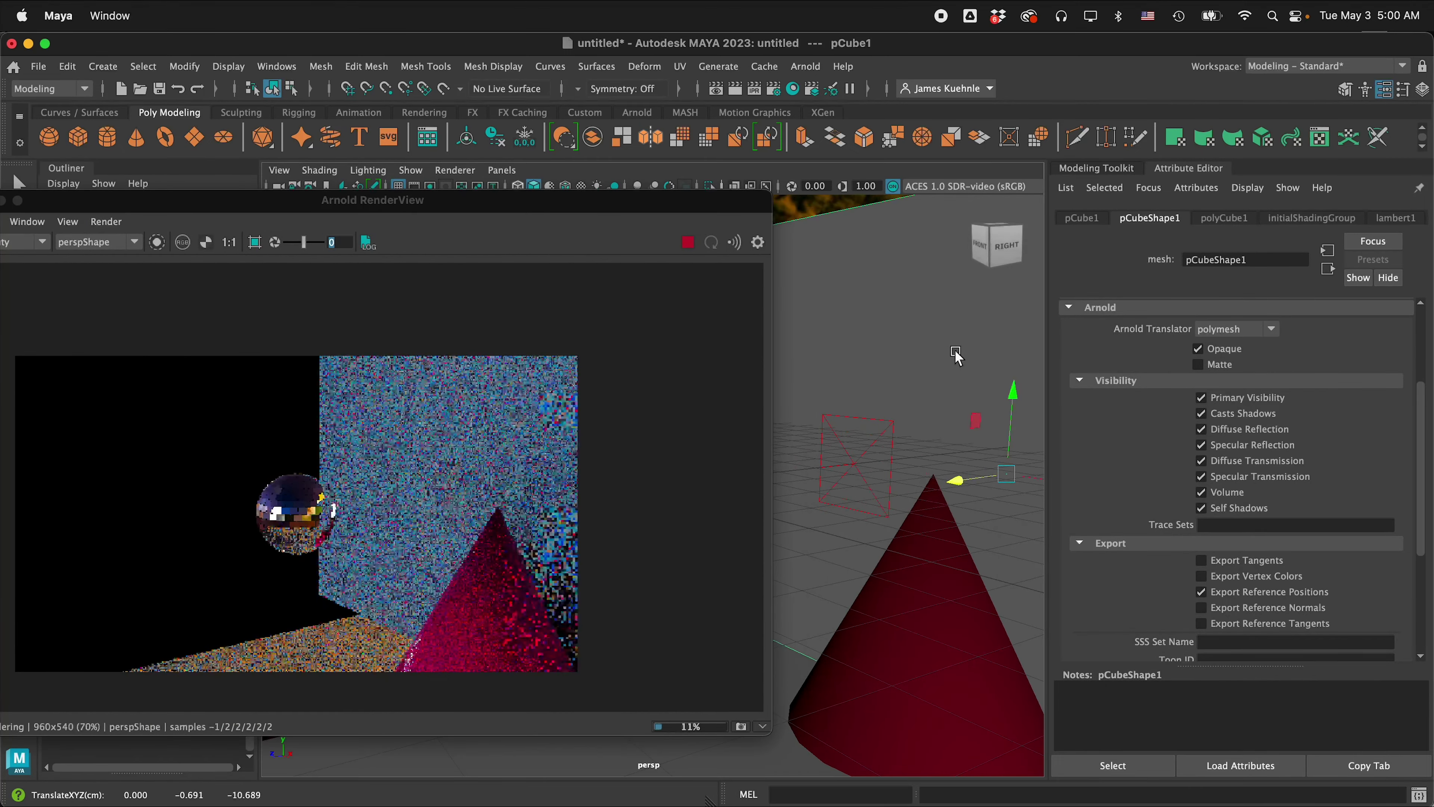
left_click_drag(1014, 403, 1007, 500)
scroll(300, 513, "up", 2)
scroll(301, 513, "up", 2)
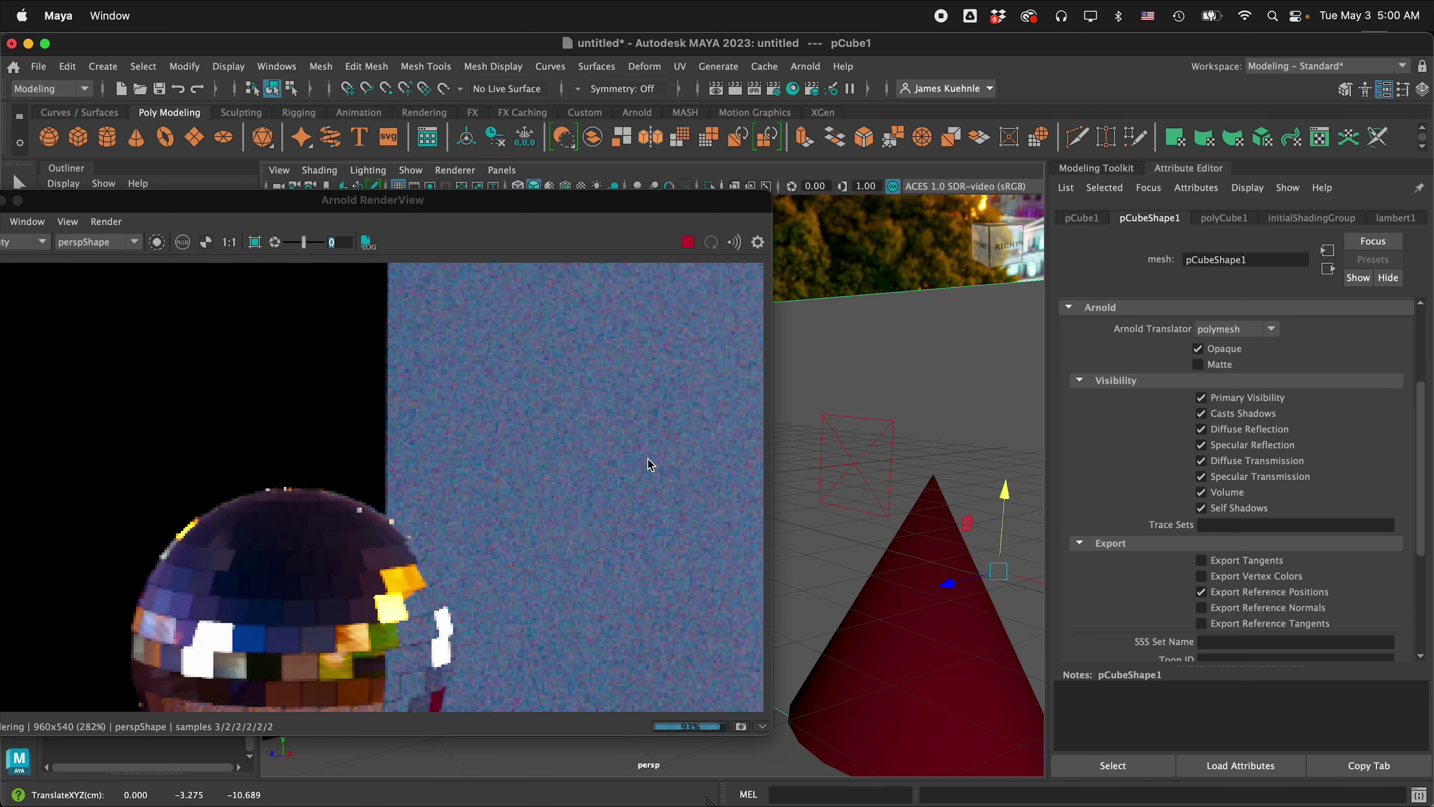
left_click_drag(631, 208, 780, 118)
scroll(782, 457, "down", 3)
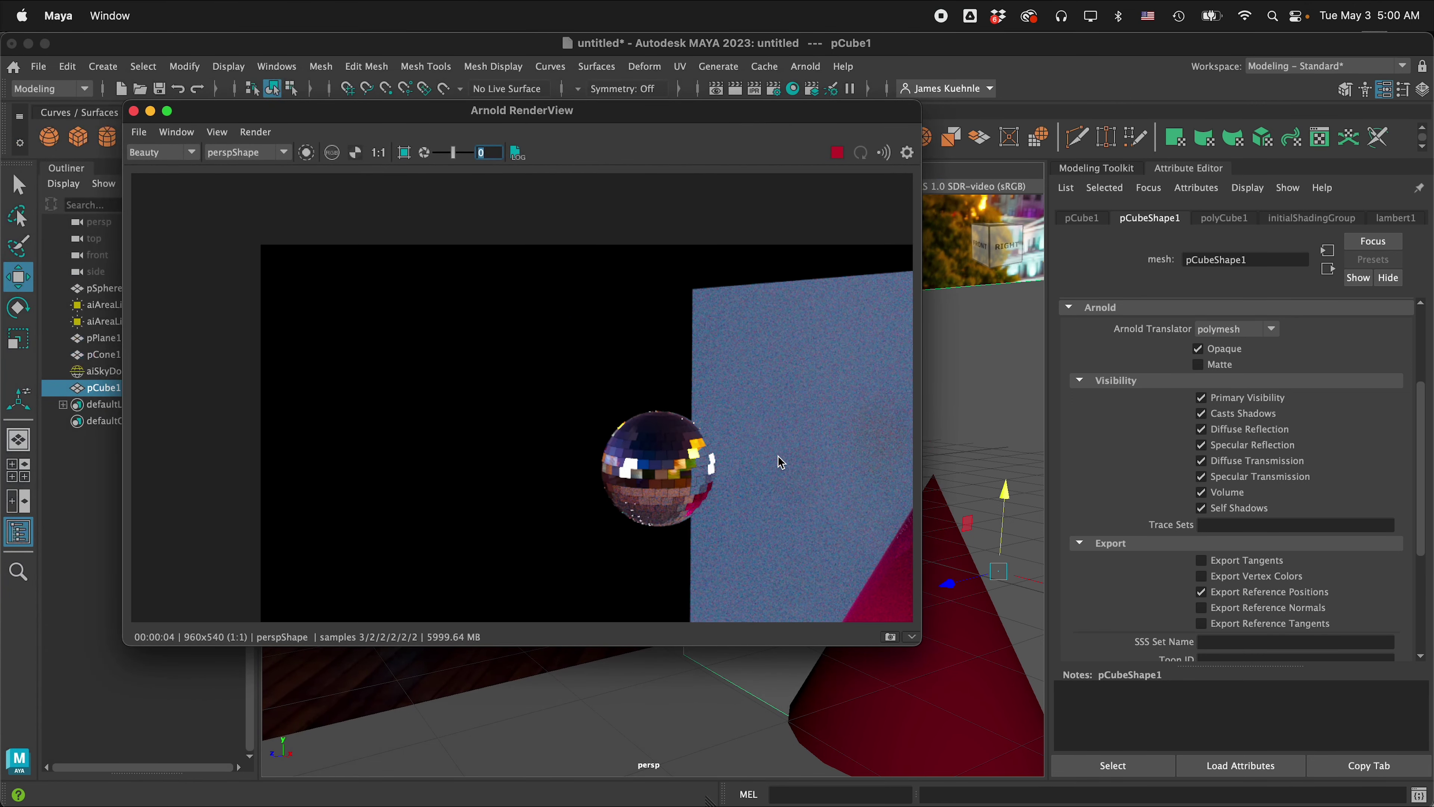
scroll(772, 473, "down", 2)
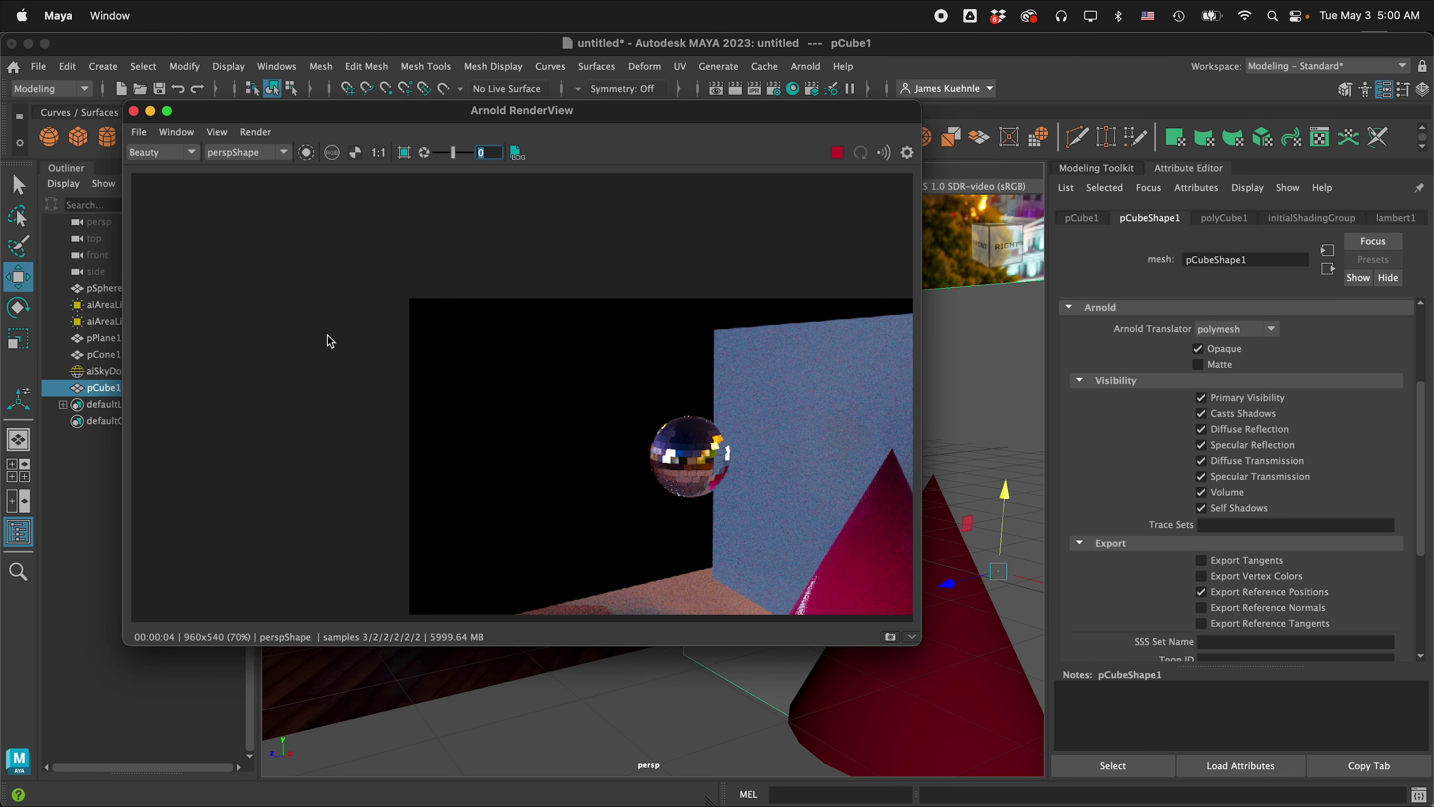
Step: Close the render view, add a new sphere, and rename the original sphere disco and hide it
left_click(134, 111)
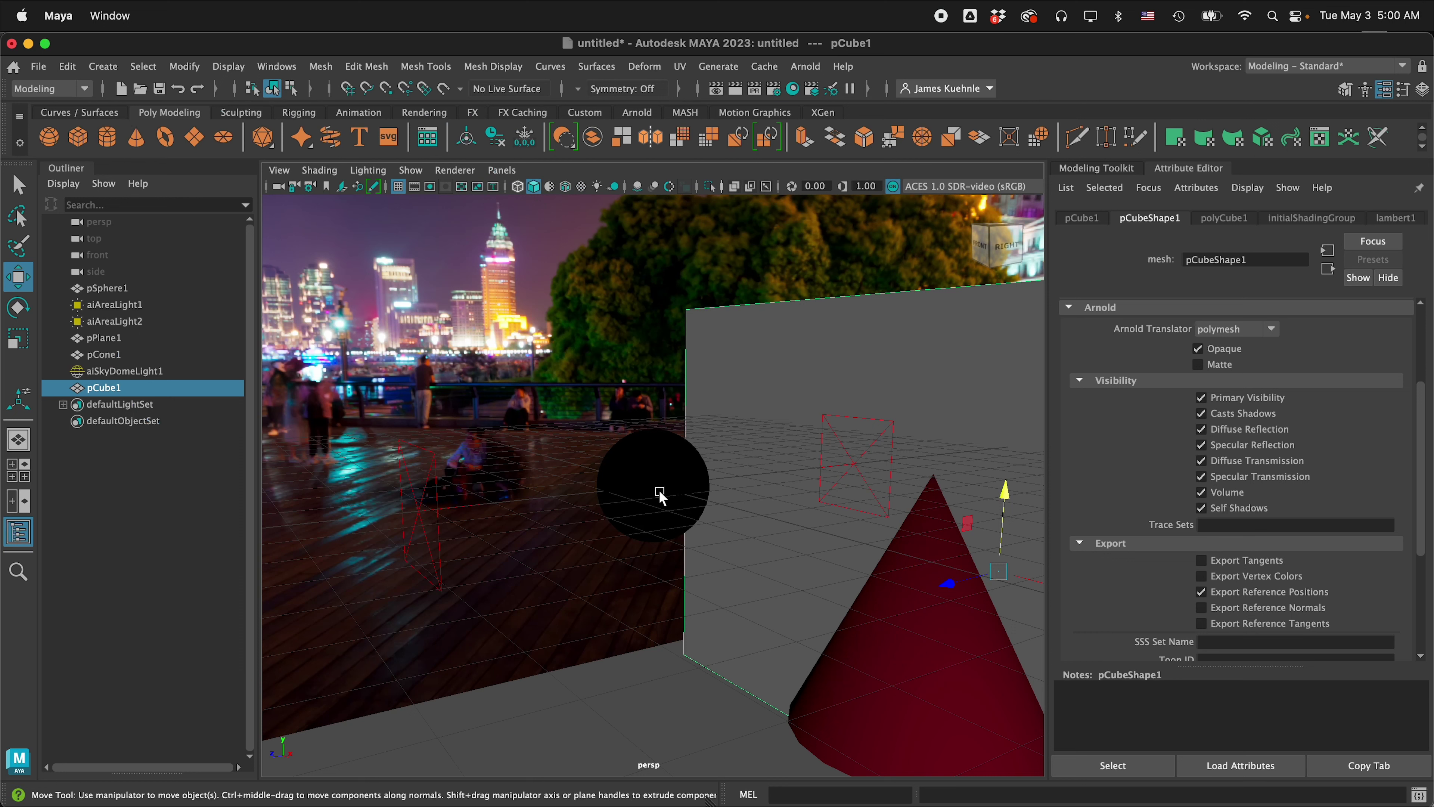
left_click(40, 137)
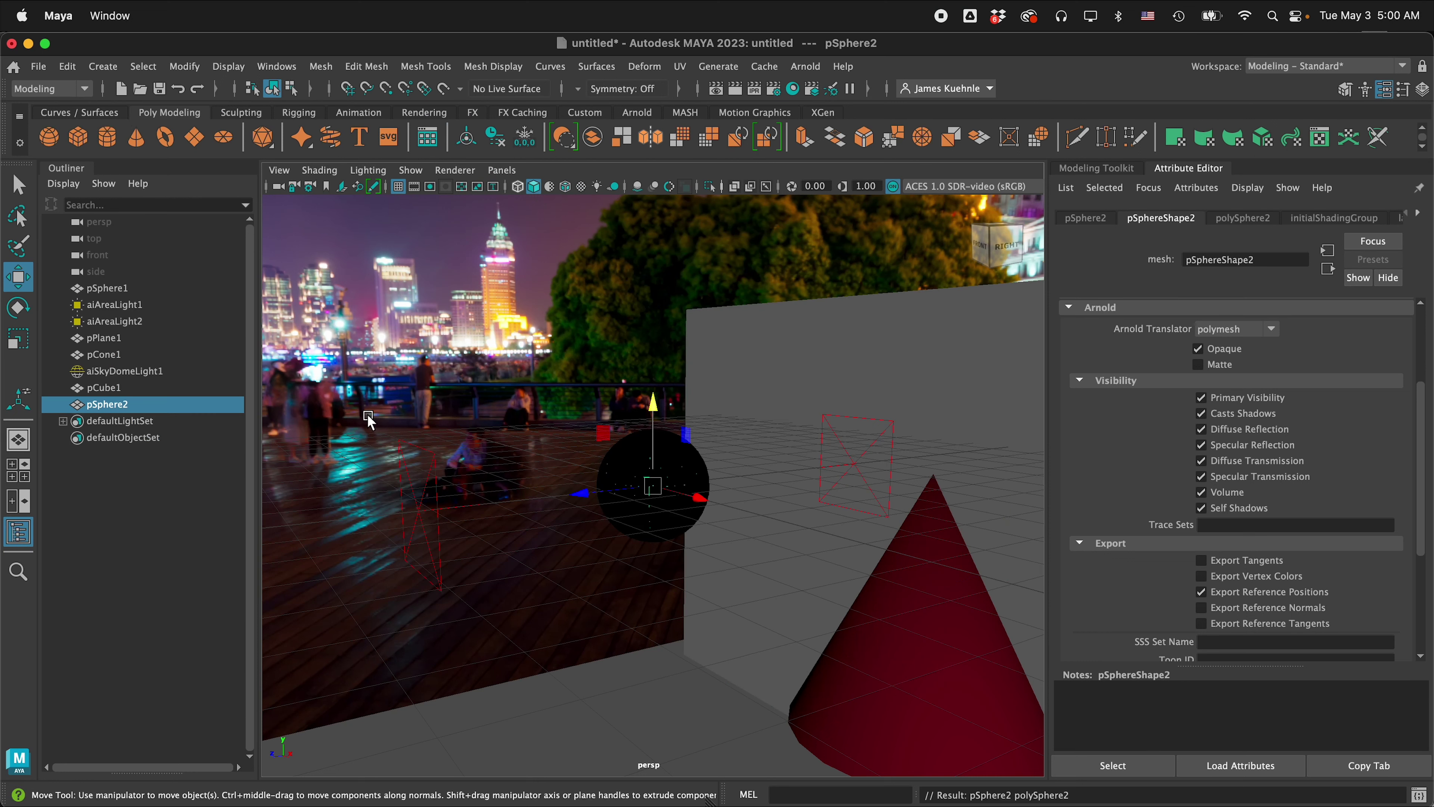
left_click(99, 288)
double_click(99, 289)
type("disco")
key("Return")
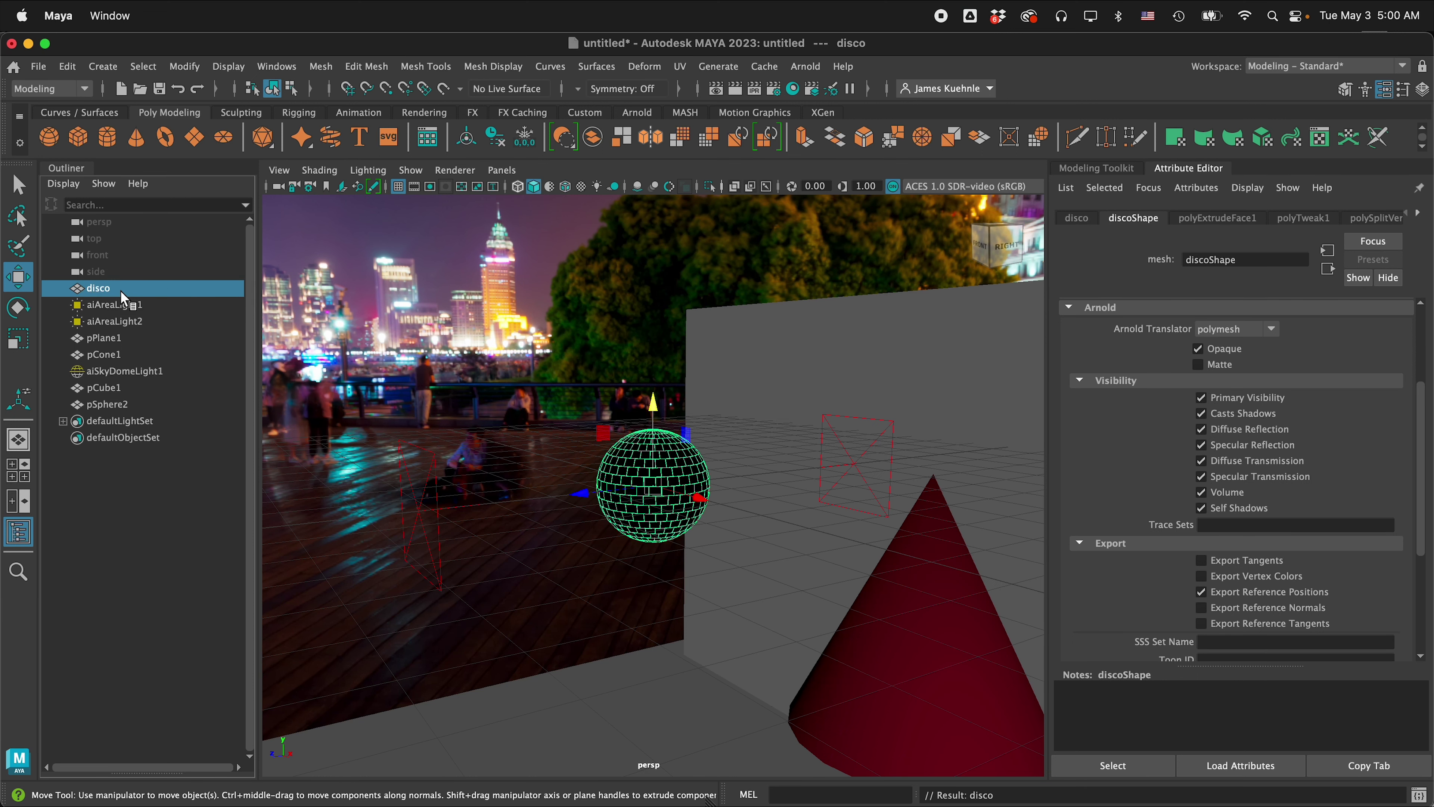
key("ctrl+h")
Step: Rename the new sphere's shape to caustic_light and set its Subdivisions Axis to 30
scroll(613, 540, "up", 5)
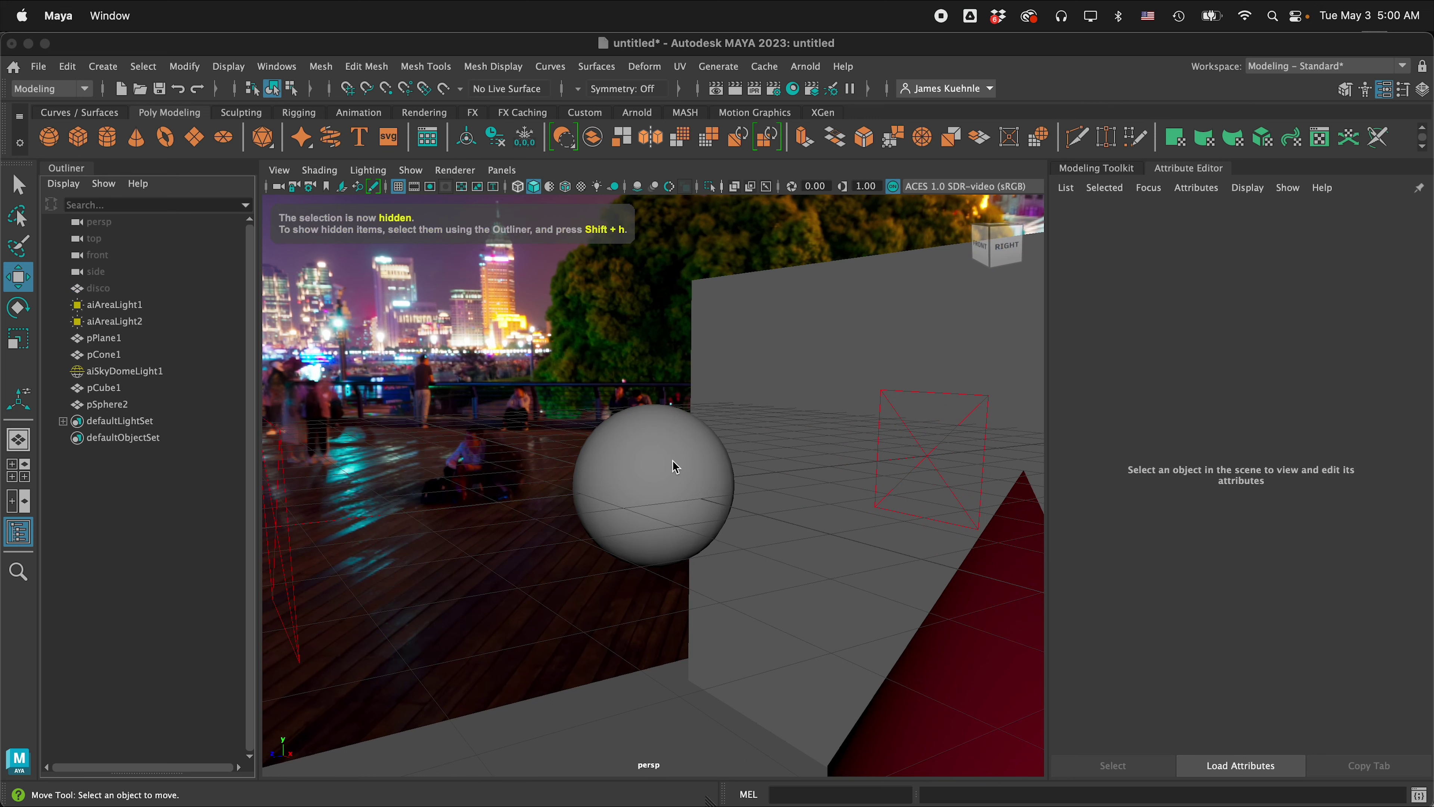
left_click(681, 470)
scroll(616, 482, "up", 2)
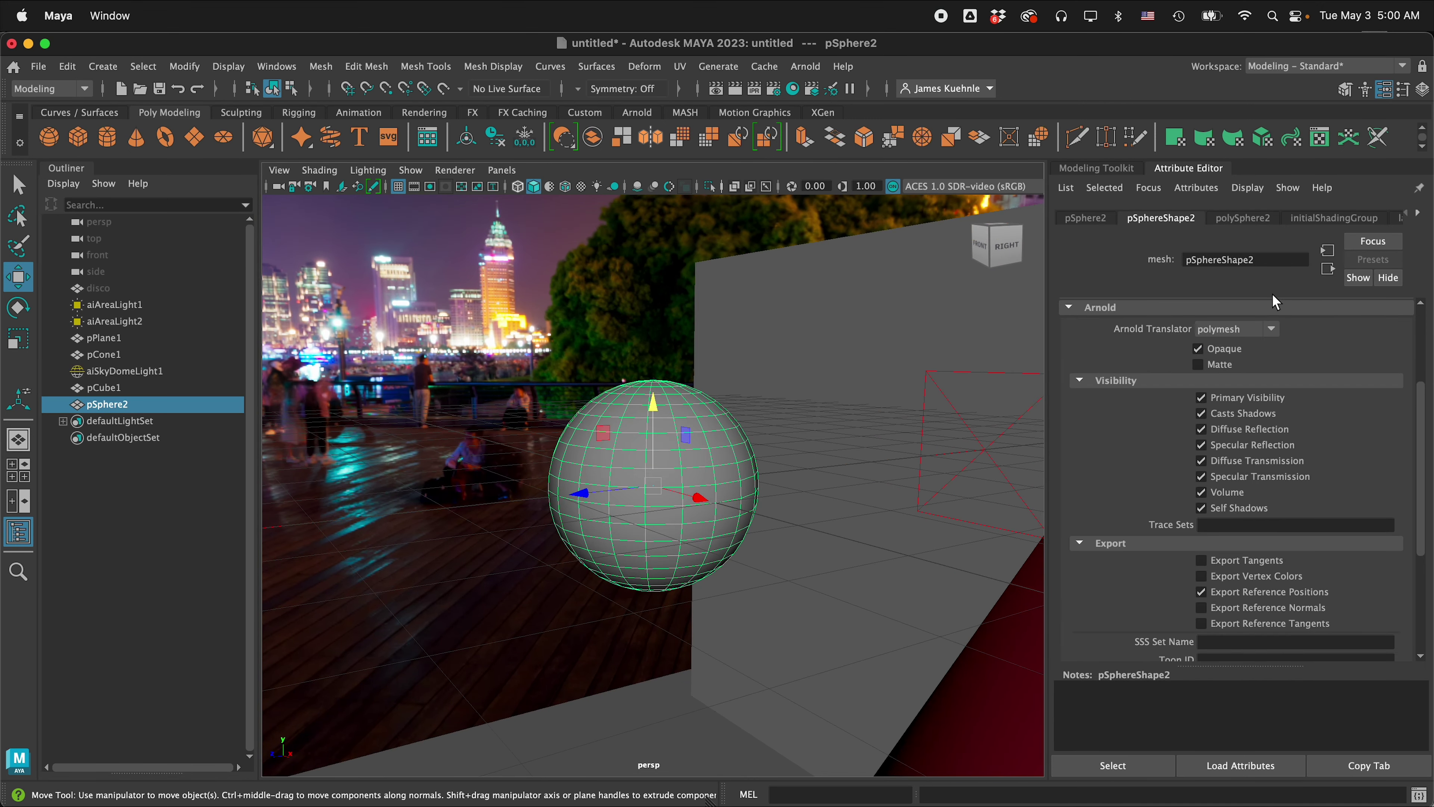
double_click(1272, 260)
type("caustic_light")
key("Return")
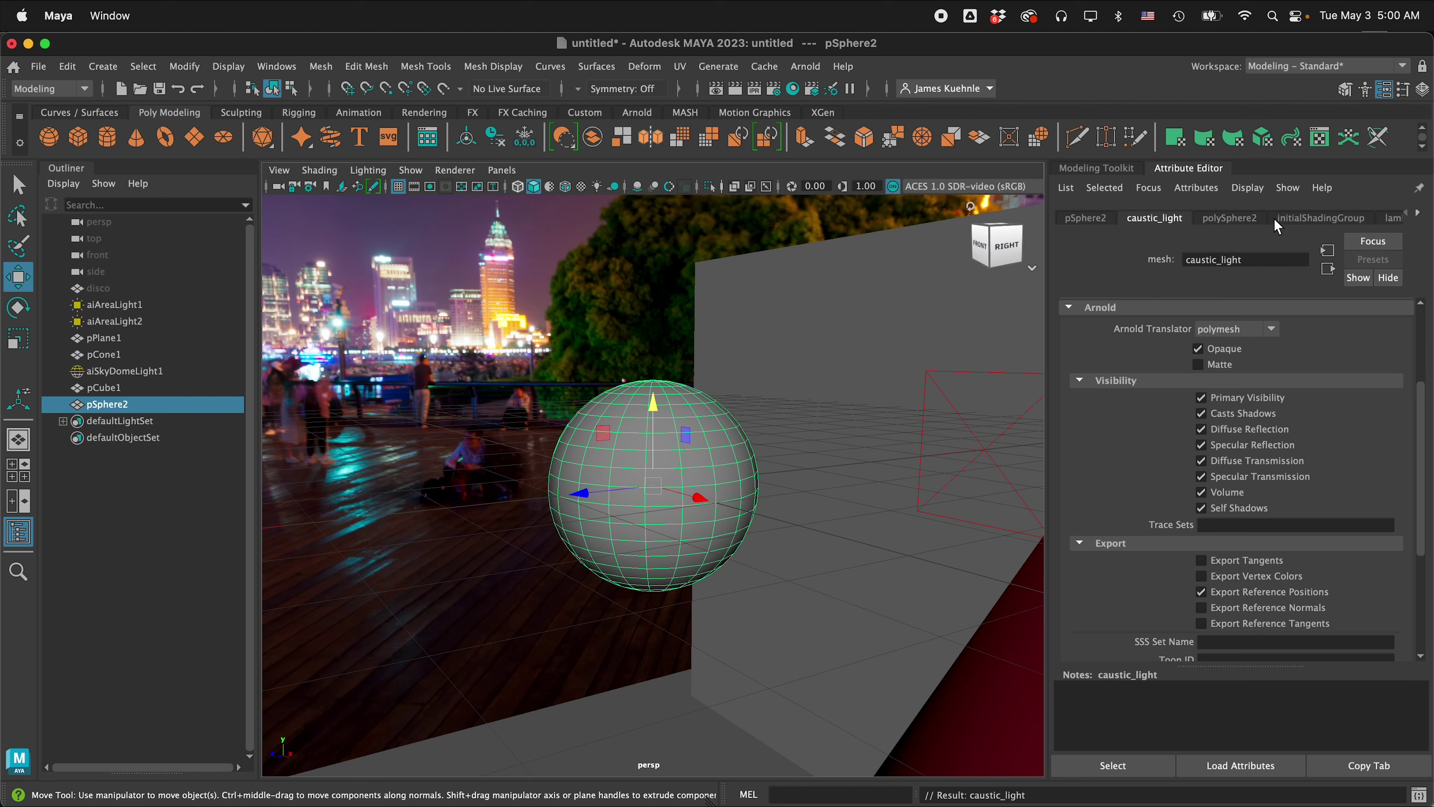
left_click(1222, 219)
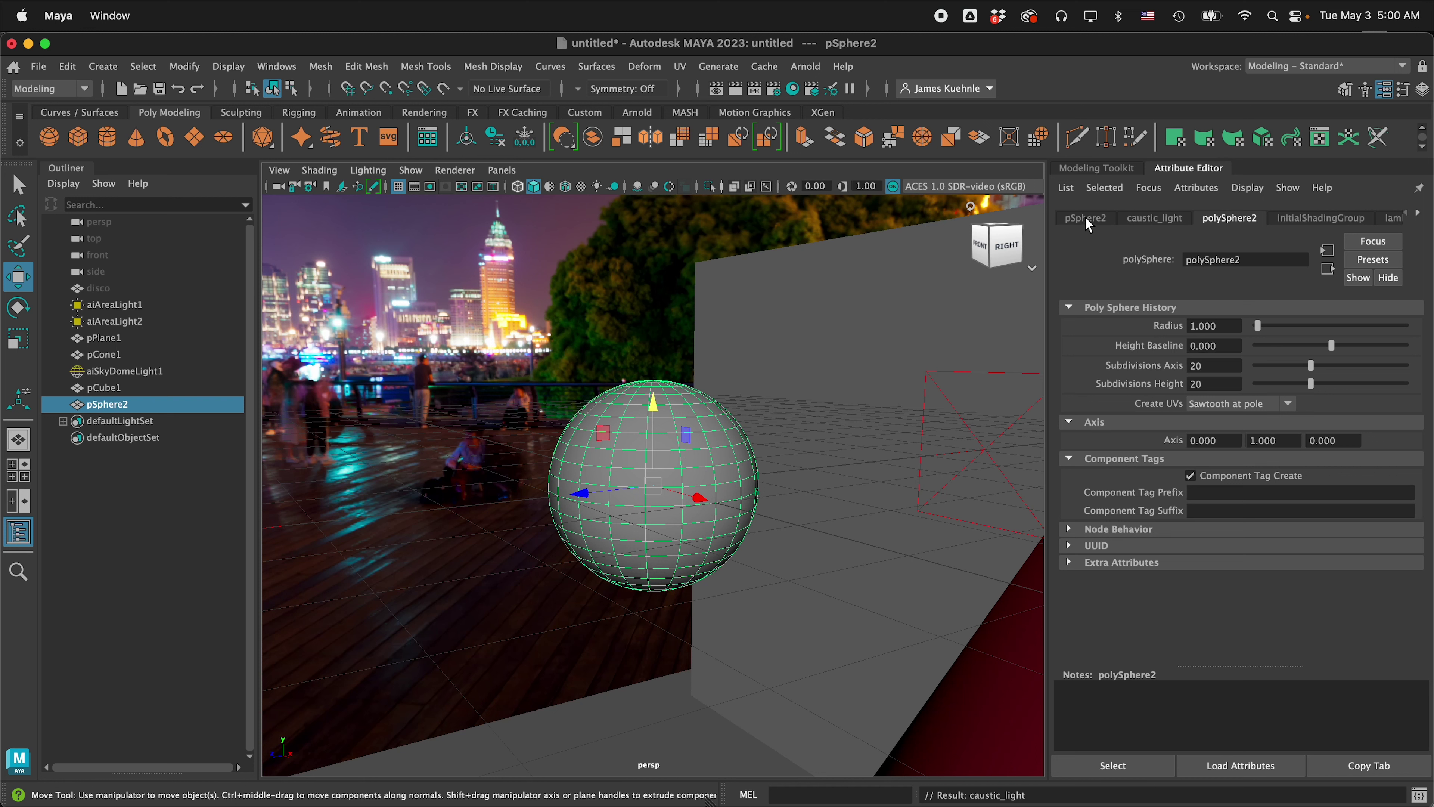
double_click(1221, 364)
type("30")
key("Return")
Step: Scale the new sphere to 0.95 on X, Y and Z, then select all its faces
left_click(1085, 219)
double_click(1214, 362)
type(".9")
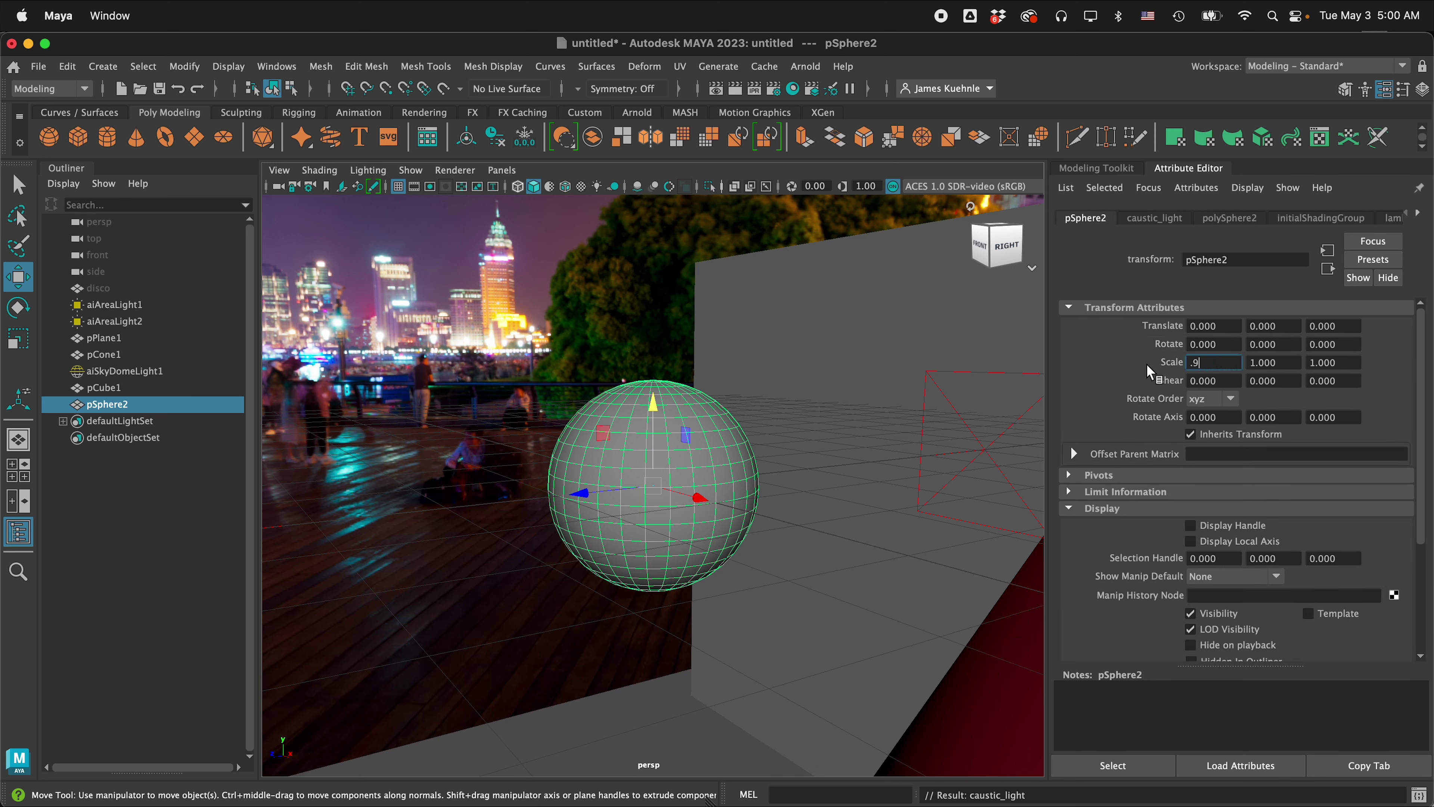
type("5")
double_click(1266, 363)
type(".95")
key("Tab")
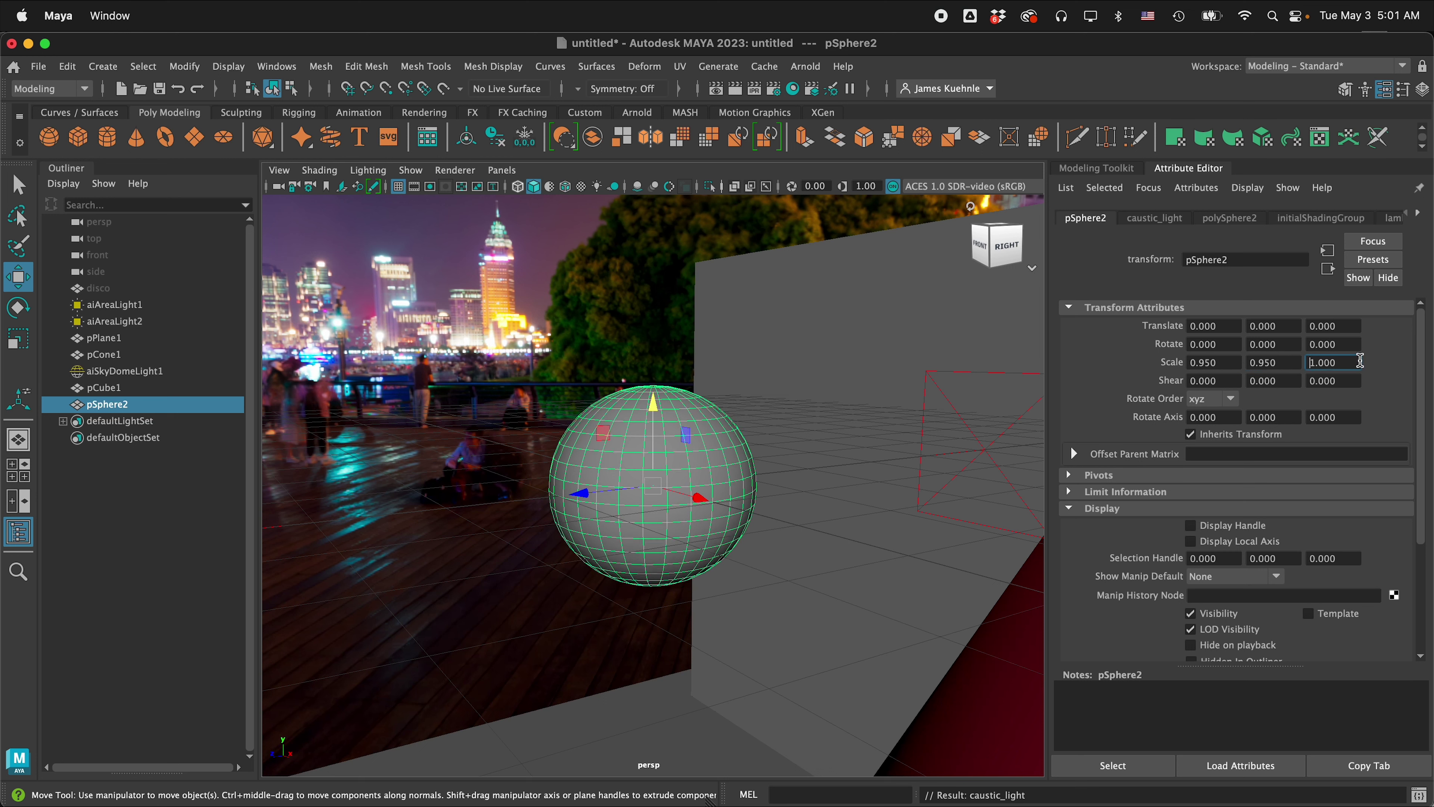
type(".95")
key("Return")
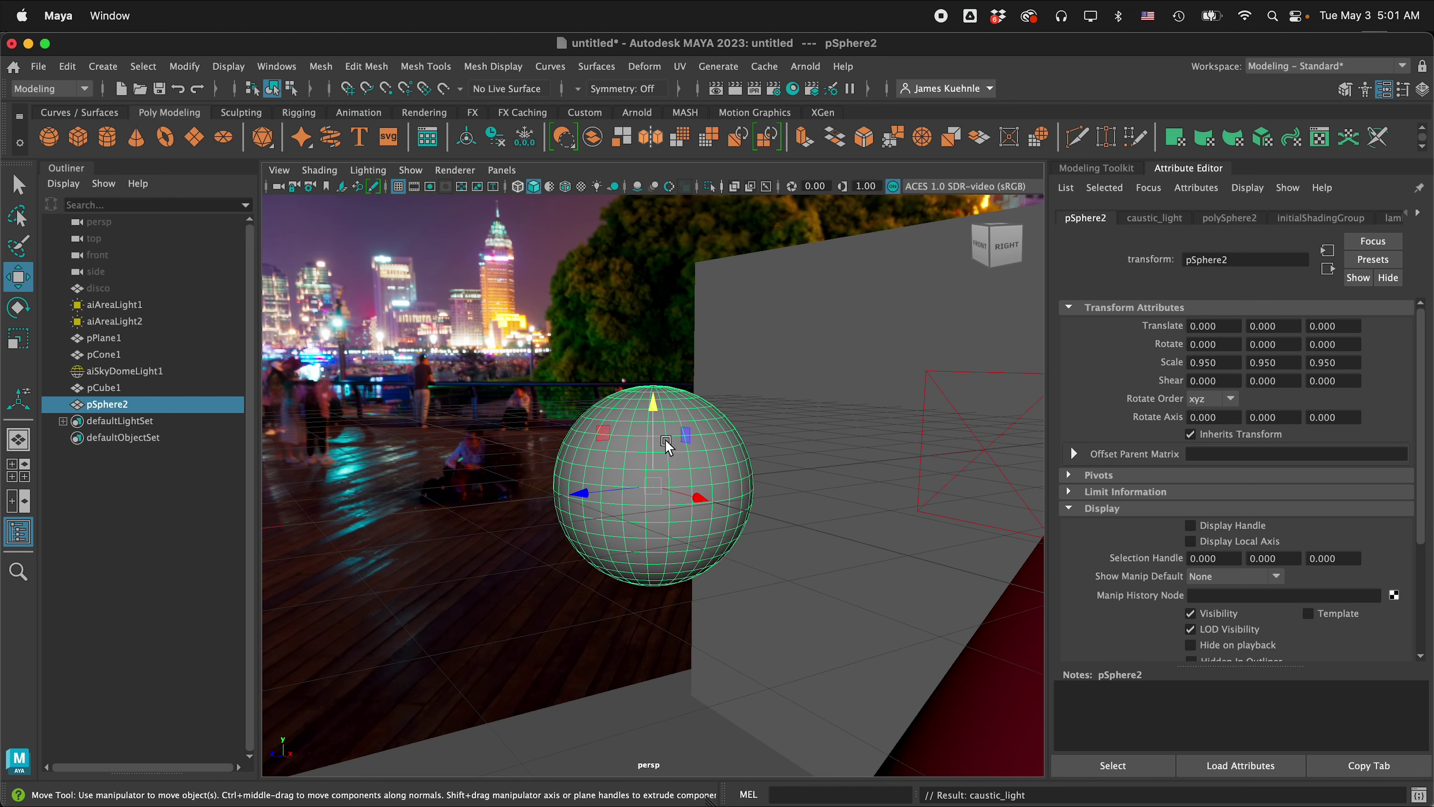
right_click_drag(626, 378, 621, 435)
left_click_drag(487, 353, 778, 617)
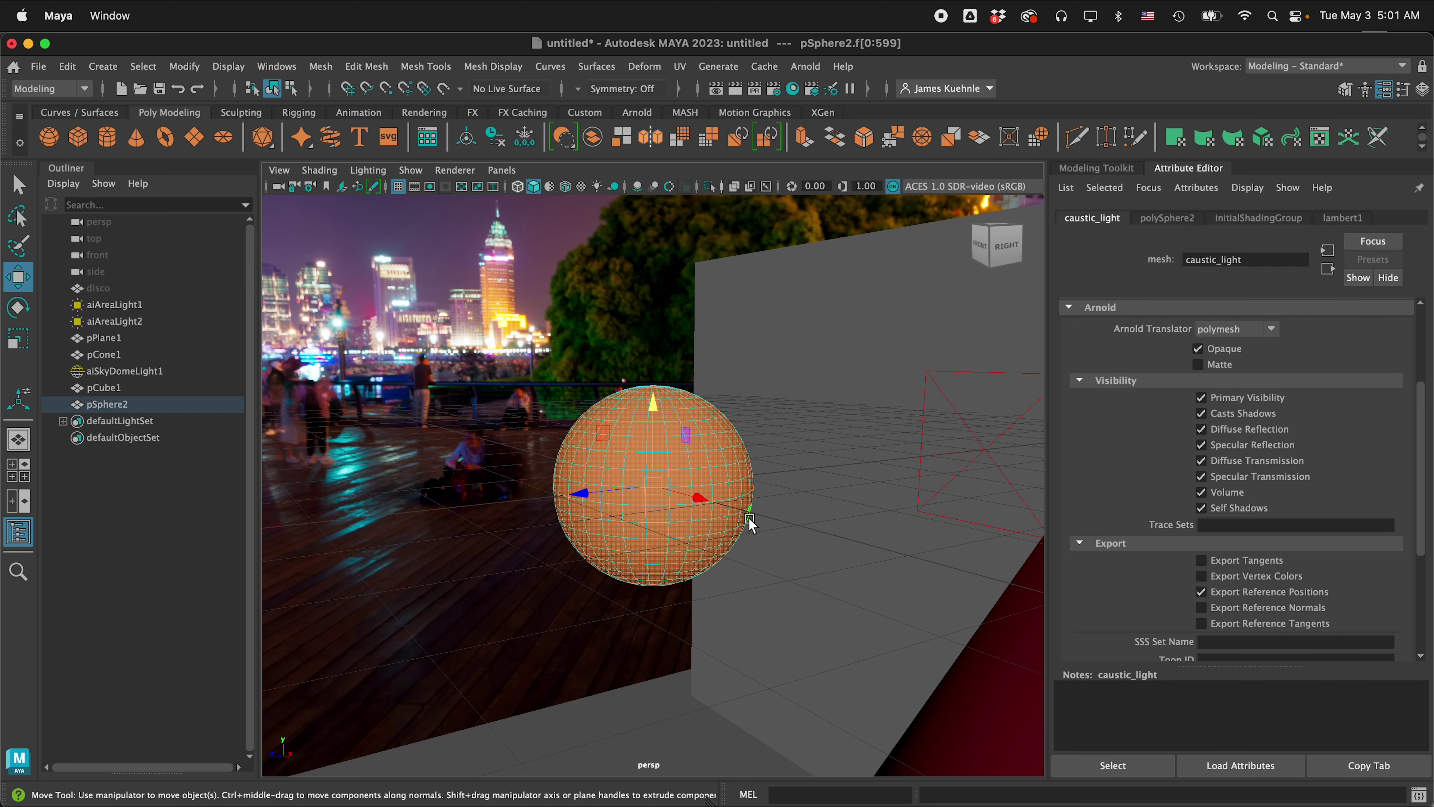
Step: Extrude every face separately (Keep Faces Together off) with local scale 0.05 on X, Y and Z
key("ctrl+e")
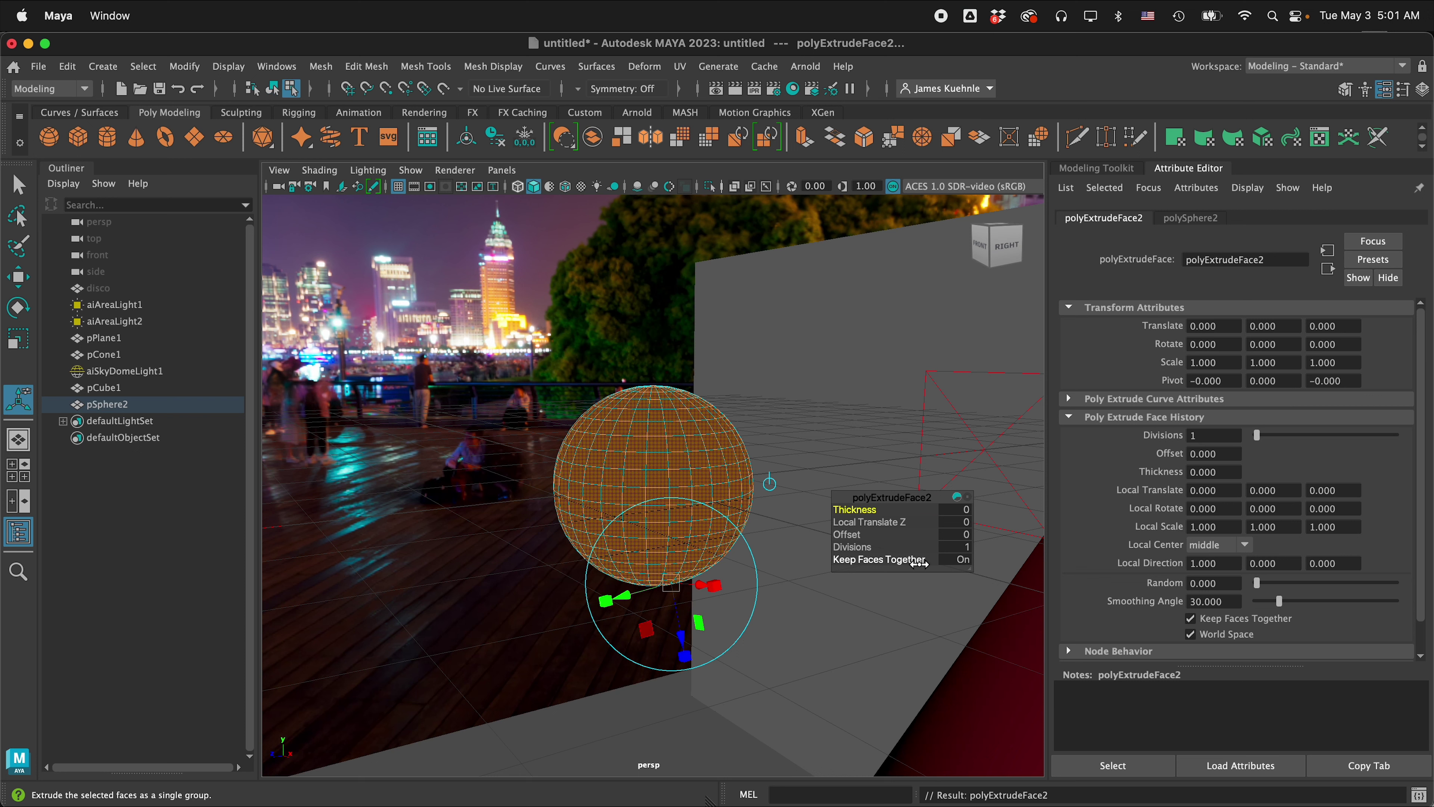
left_click_drag(918, 562, 783, 568)
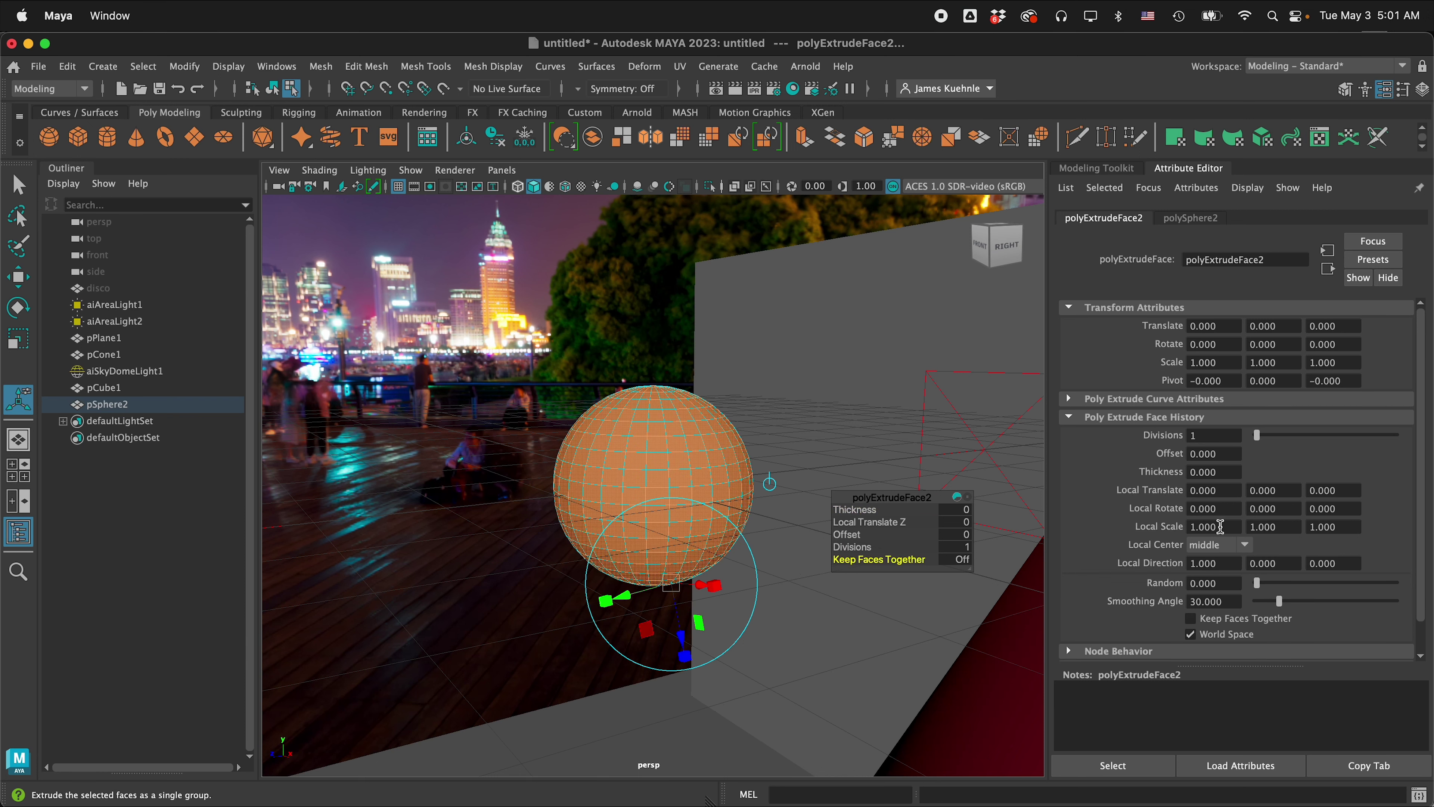
left_click_drag(1227, 527, 1162, 527)
type(".05")
left_click_drag(1279, 527, 1189, 532)
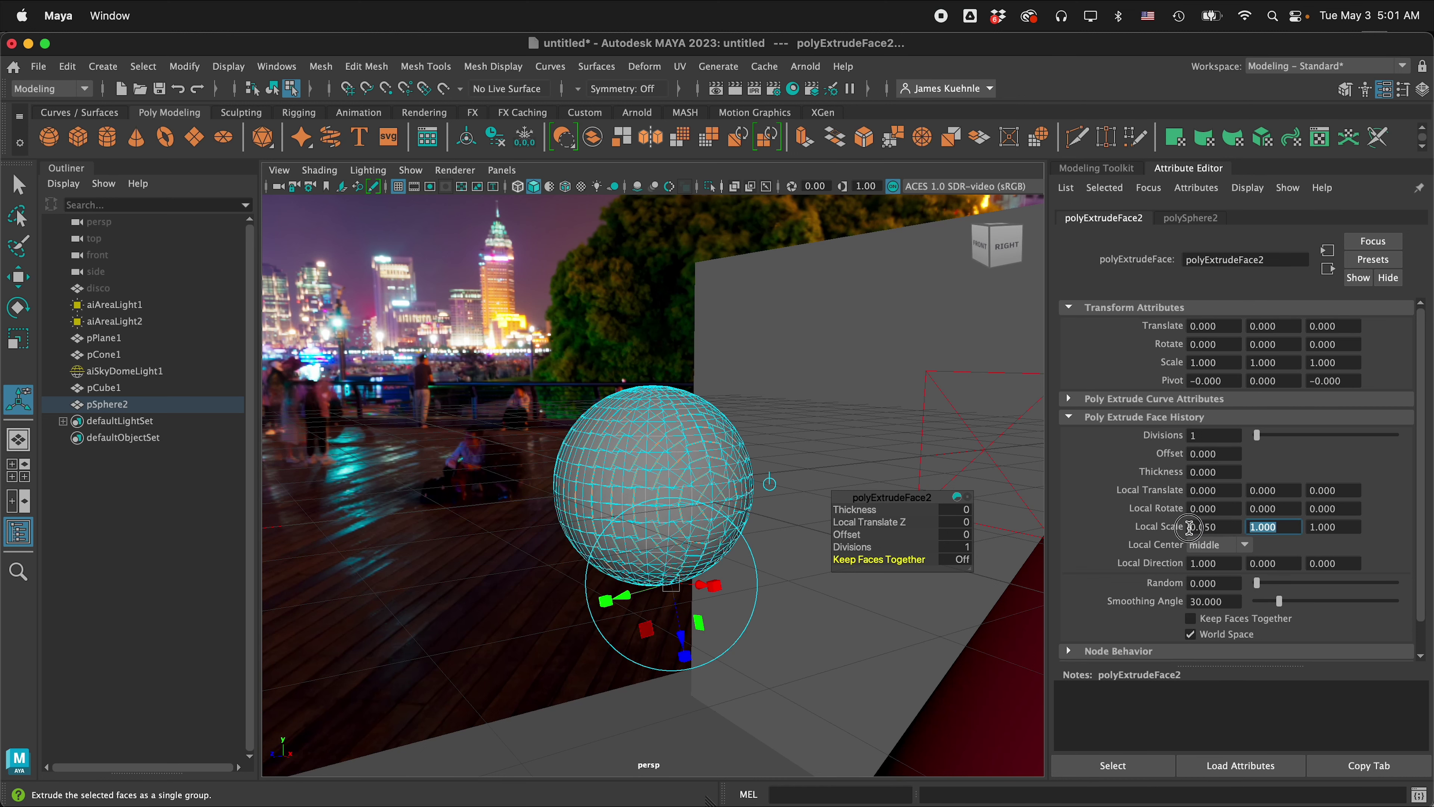
type(".05")
left_click_drag(1354, 527, 1283, 526)
type(".")
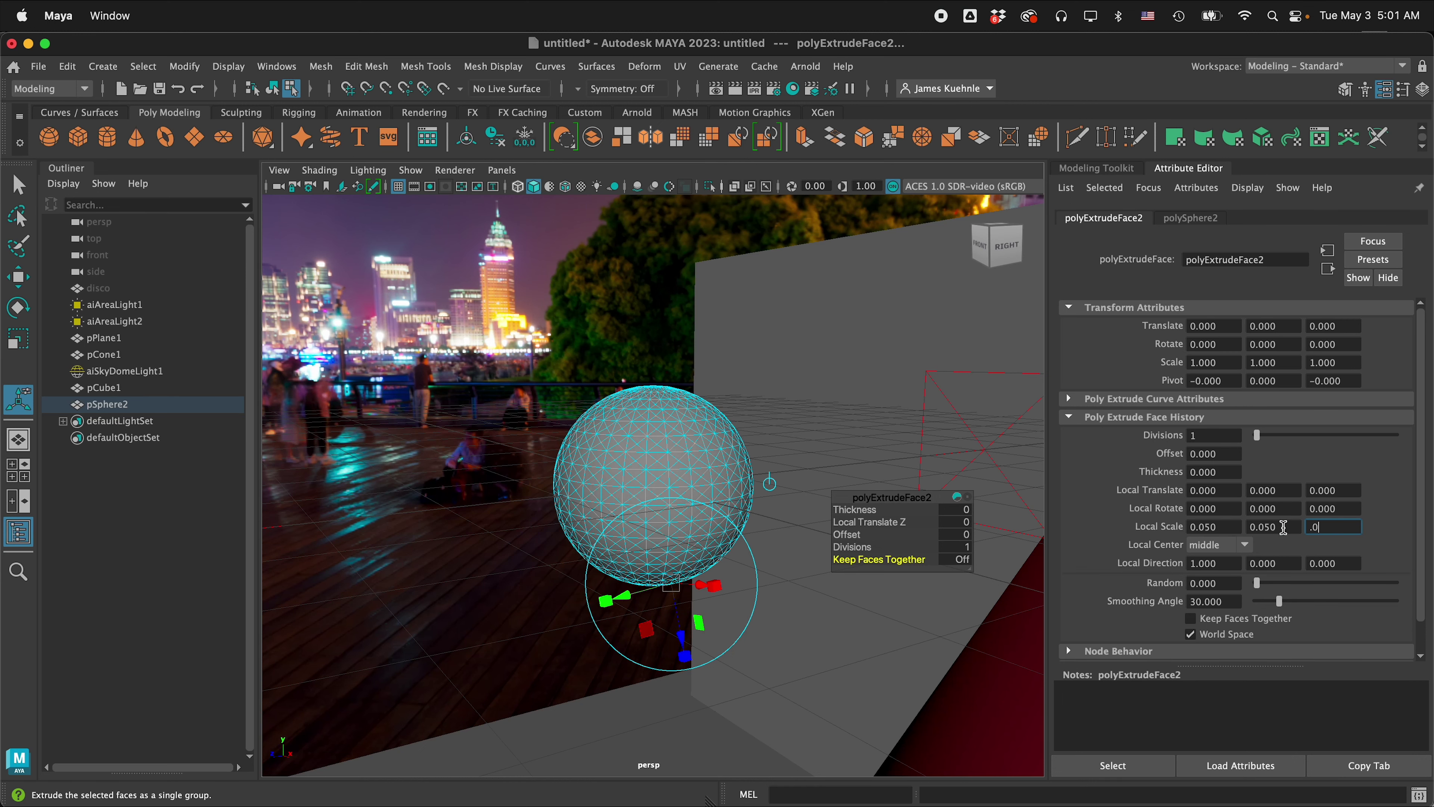
key("Return")
scroll(680, 490, "up", 10)
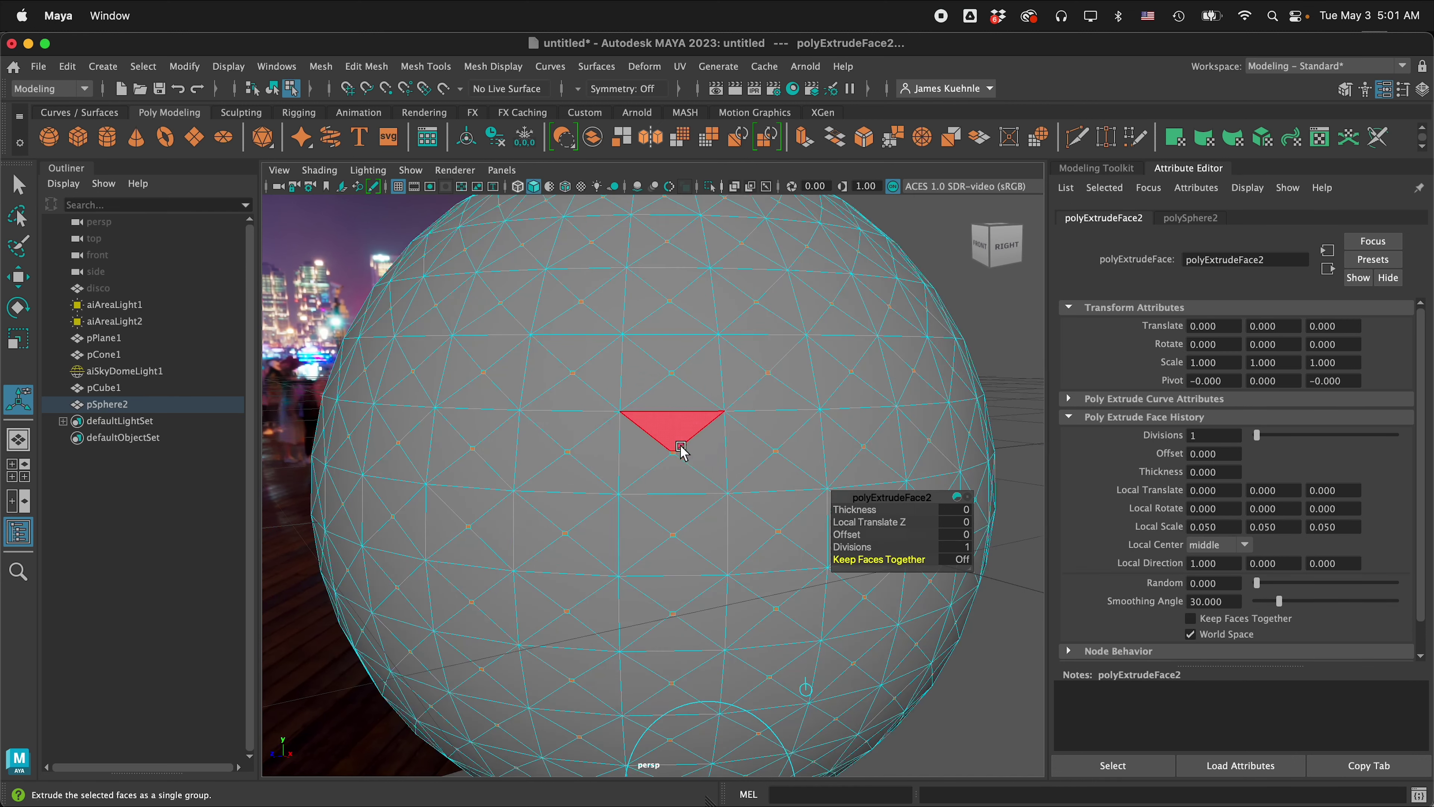
scroll(681, 452, "down", 8)
scroll(686, 452, "up", 5)
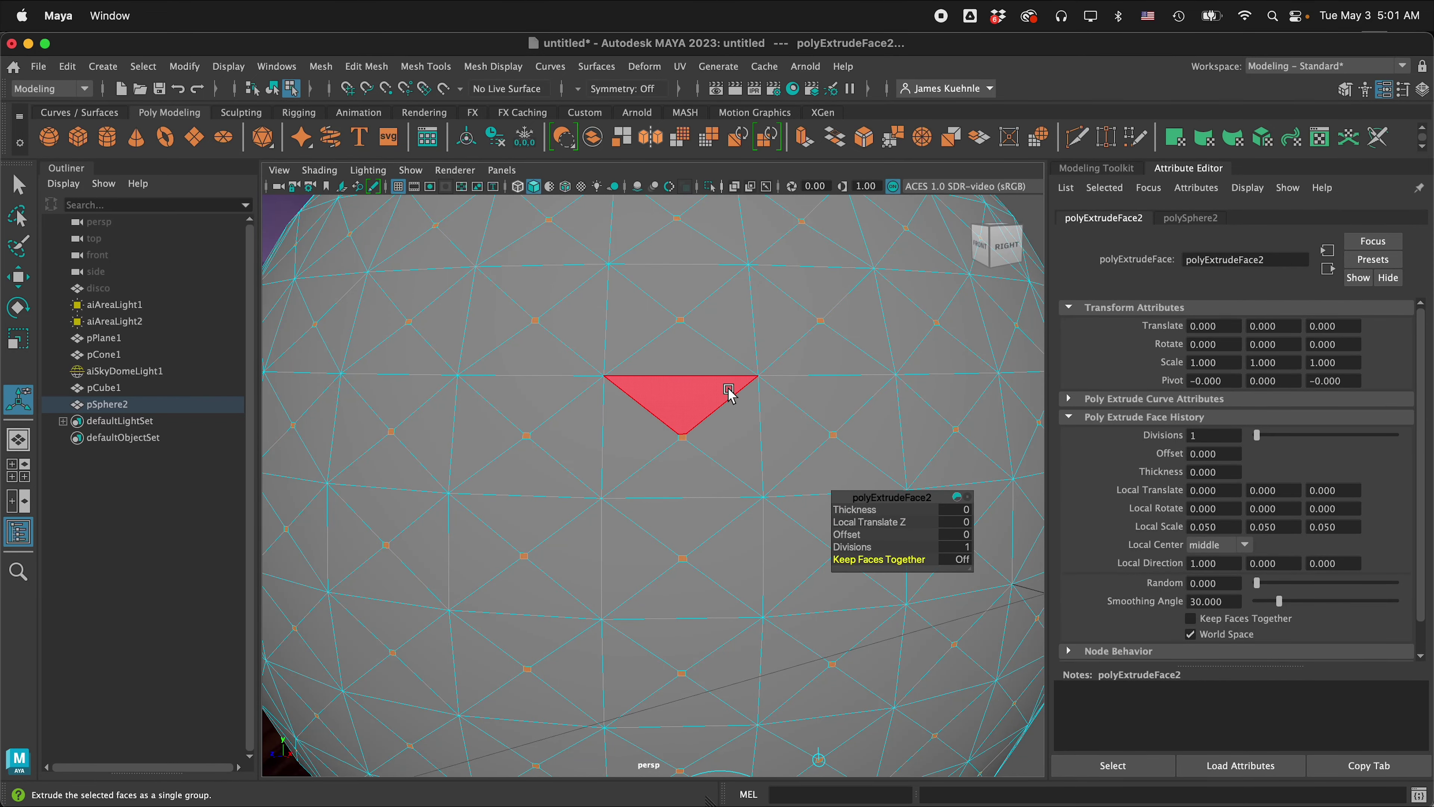
Step: Circularize the tiny inset faces with 2 added divisions, then return to the Select Tool
right_click(682, 439, "shift")
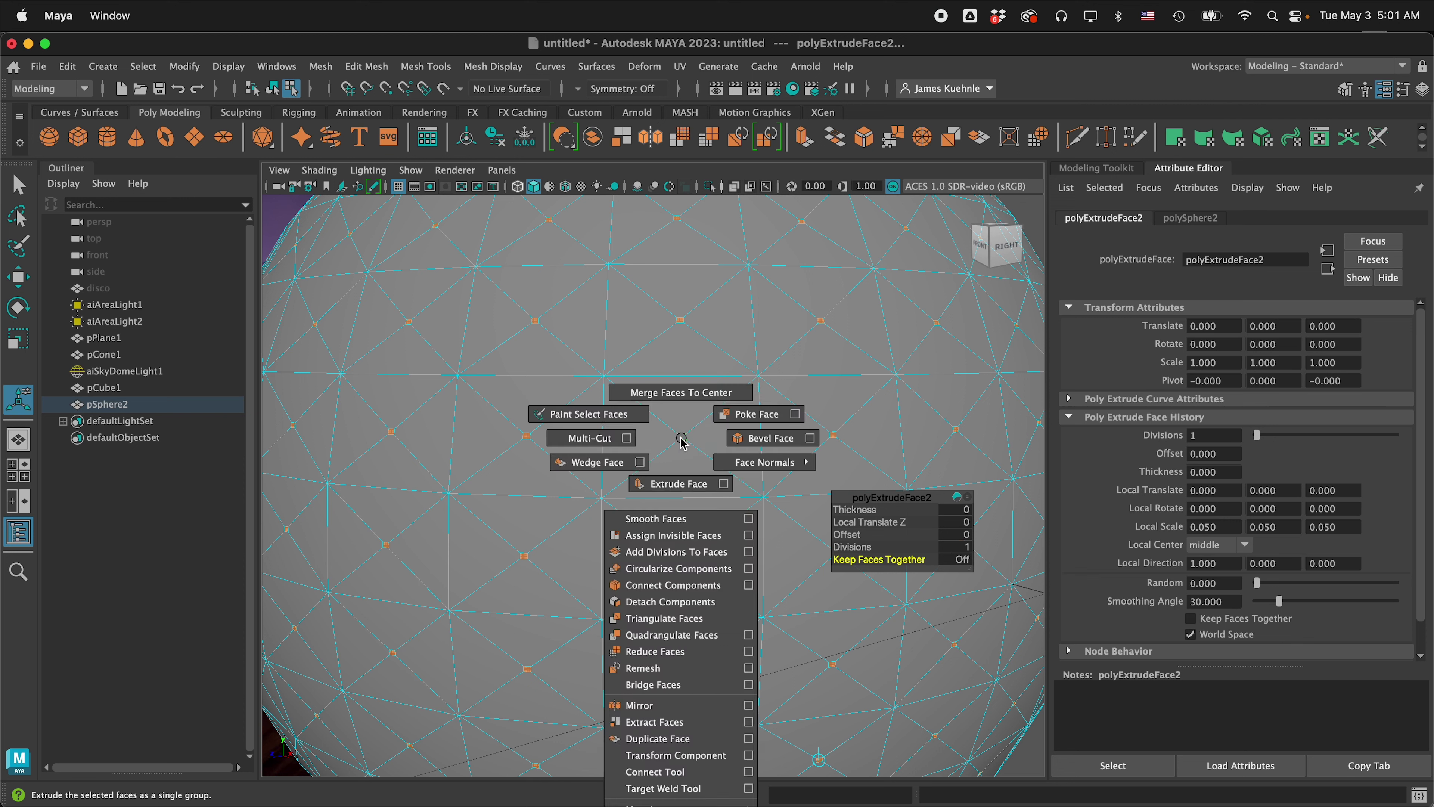
right_click_drag(683, 443, 677, 569)
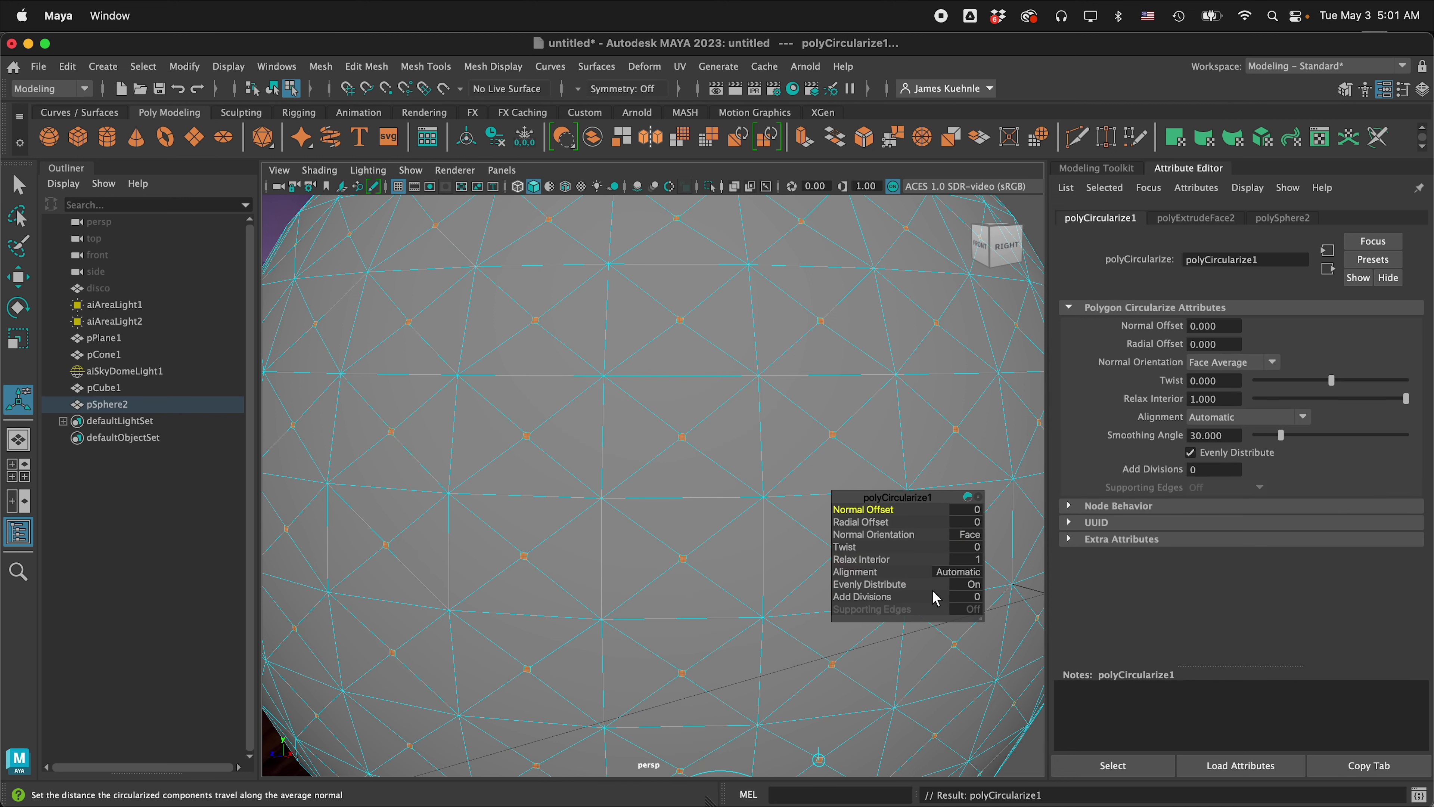
left_click(975, 594)
type("2")
key("Return")
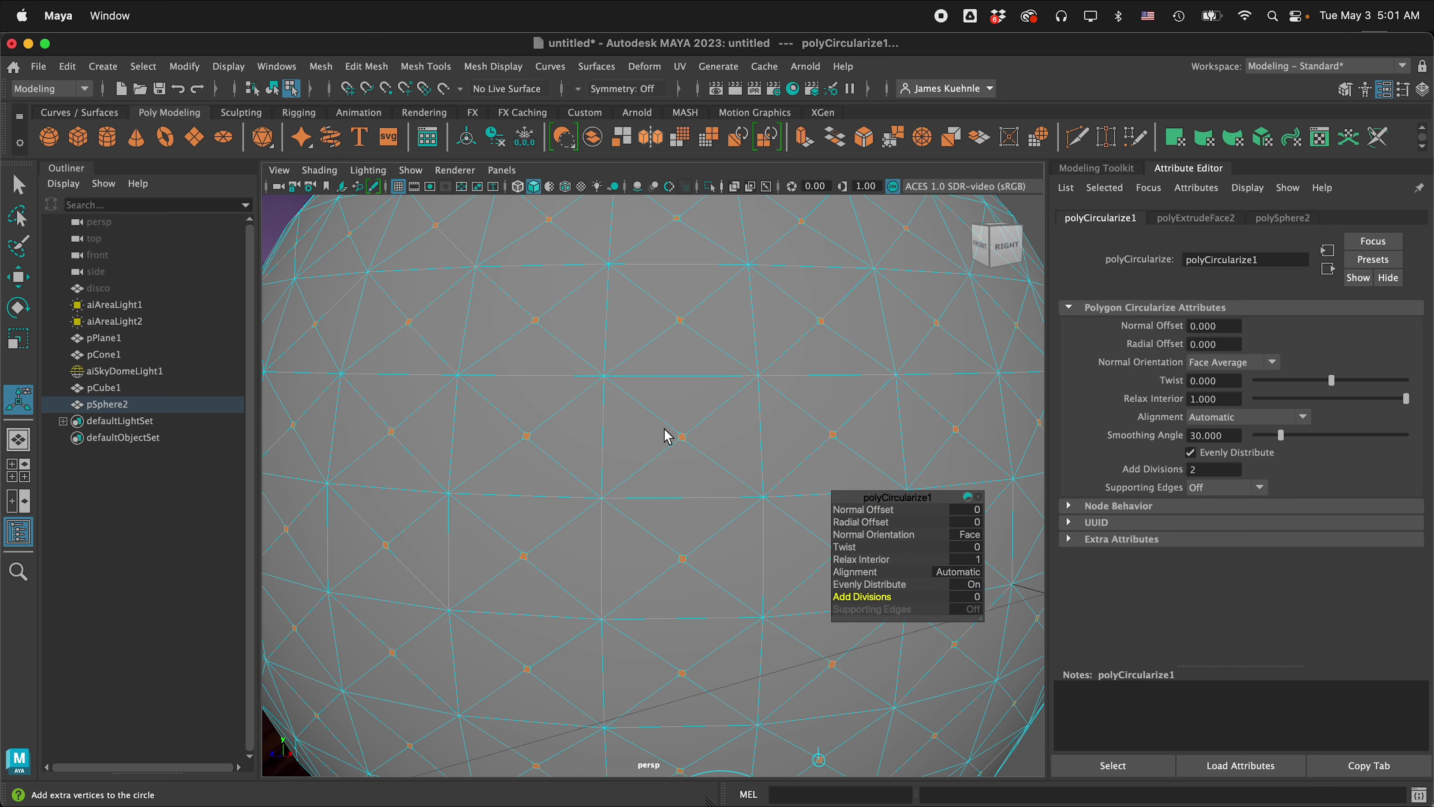
scroll(698, 441, "up", 10)
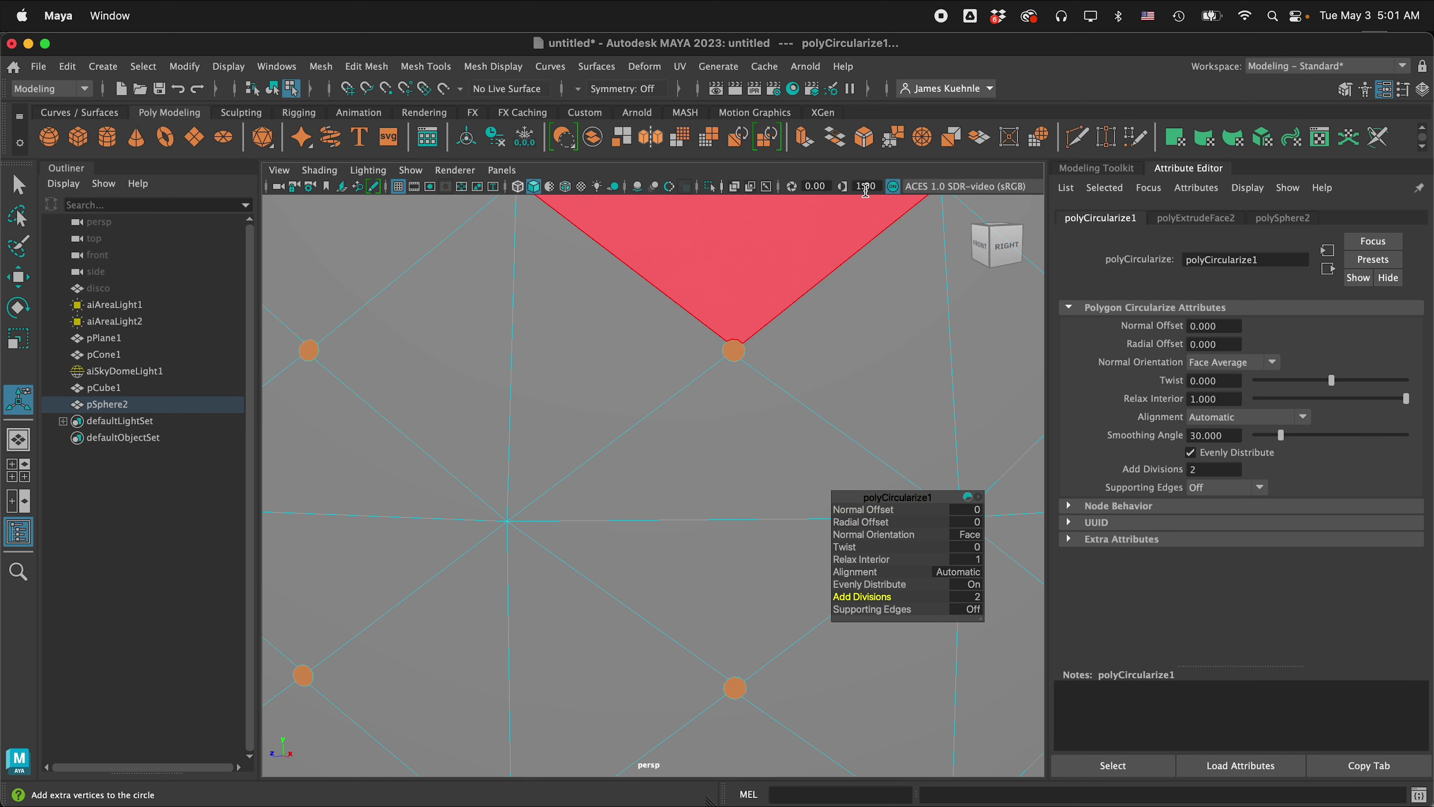
key("q")
scroll(784, 432, "down", 10)
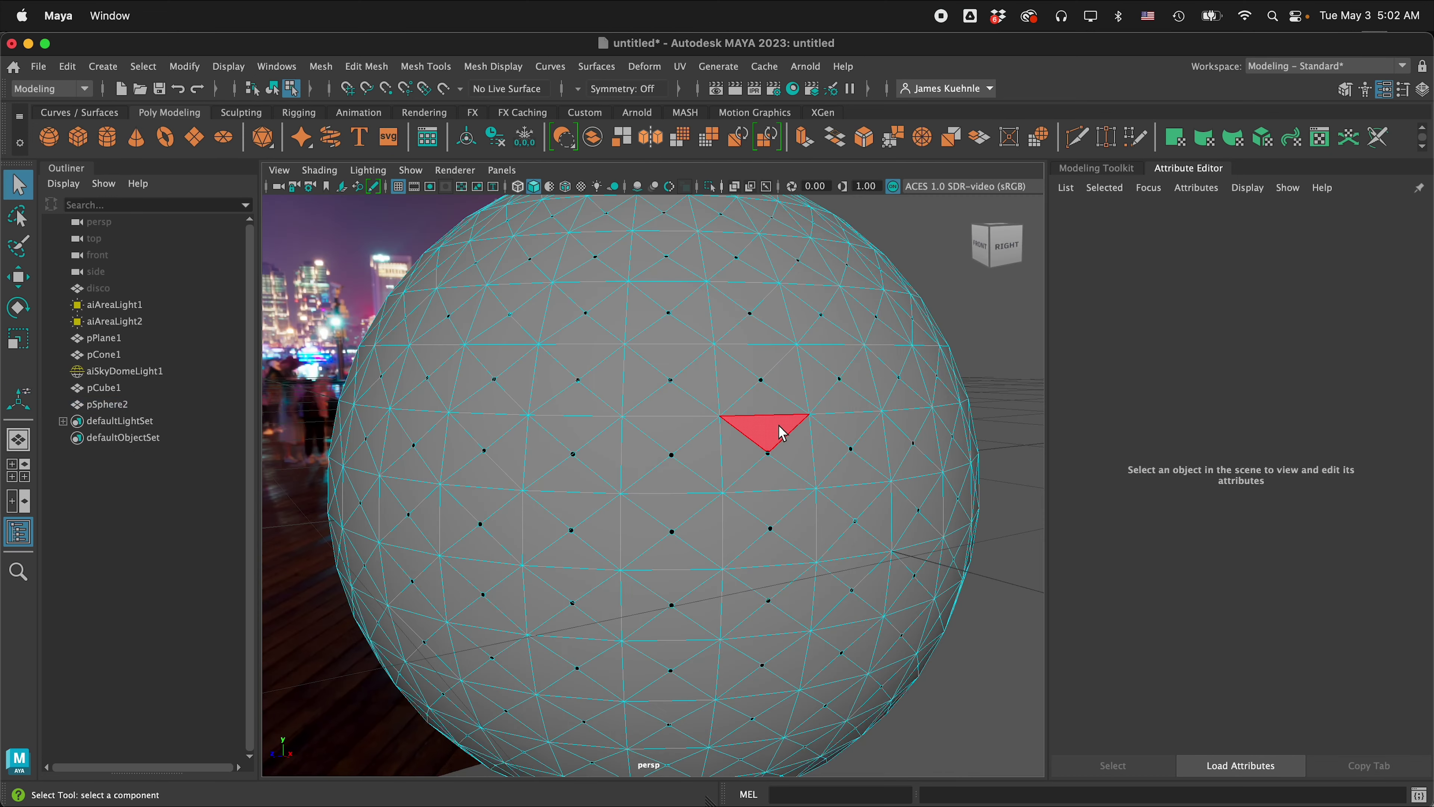
Step: Create a point light from the Rendering shelf and set its Intensity to 500
scroll(745, 390, "up", 10)
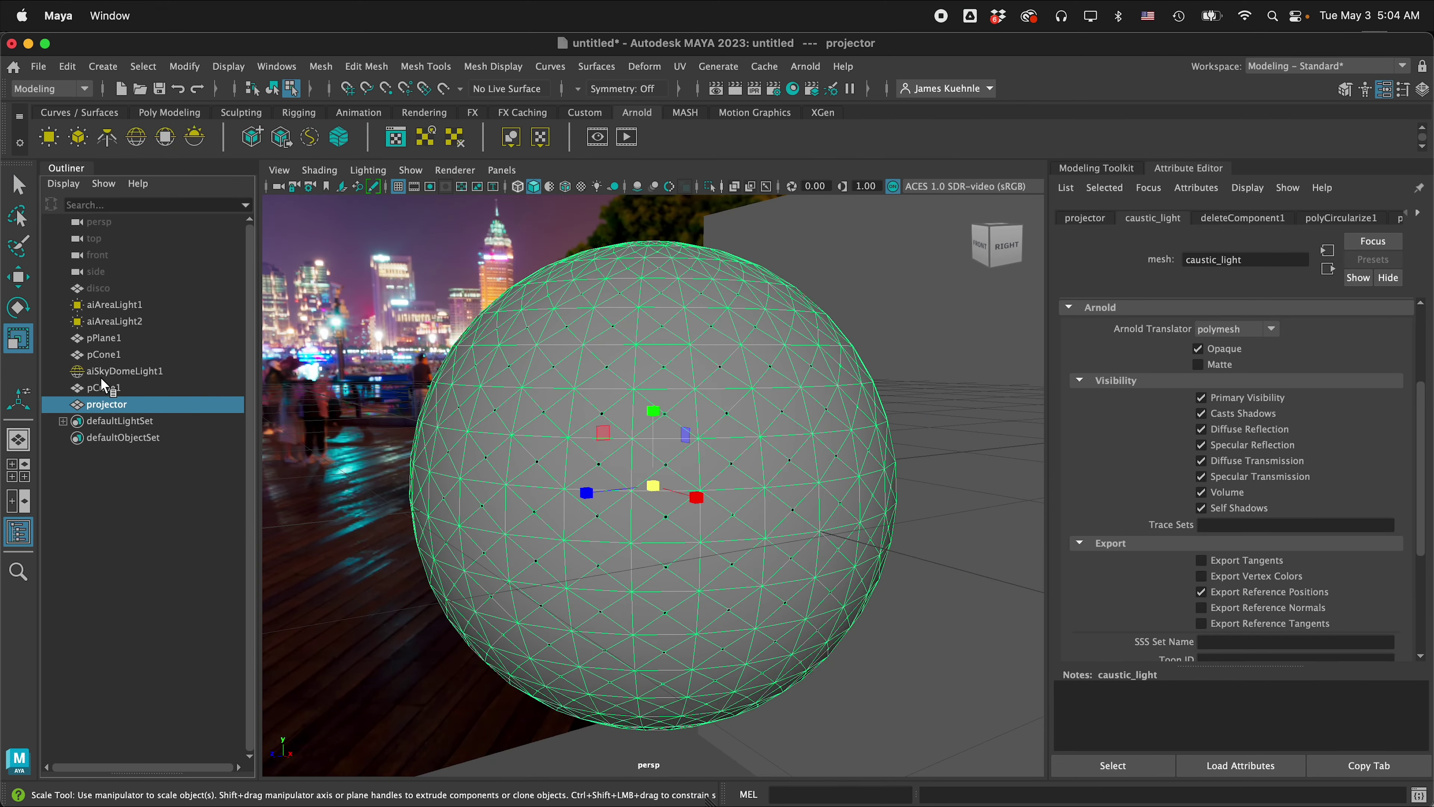
left_click(424, 113)
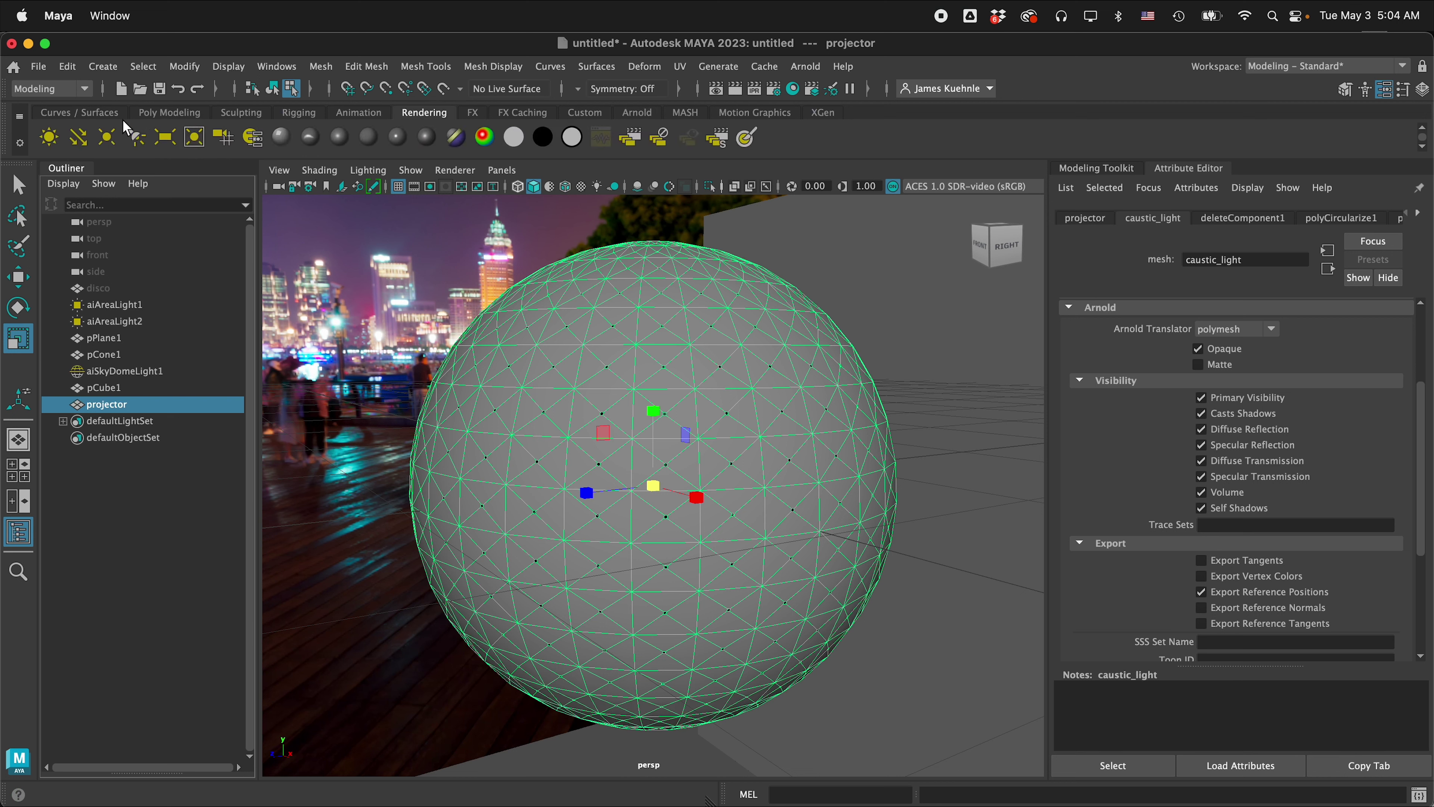
left_click(112, 138)
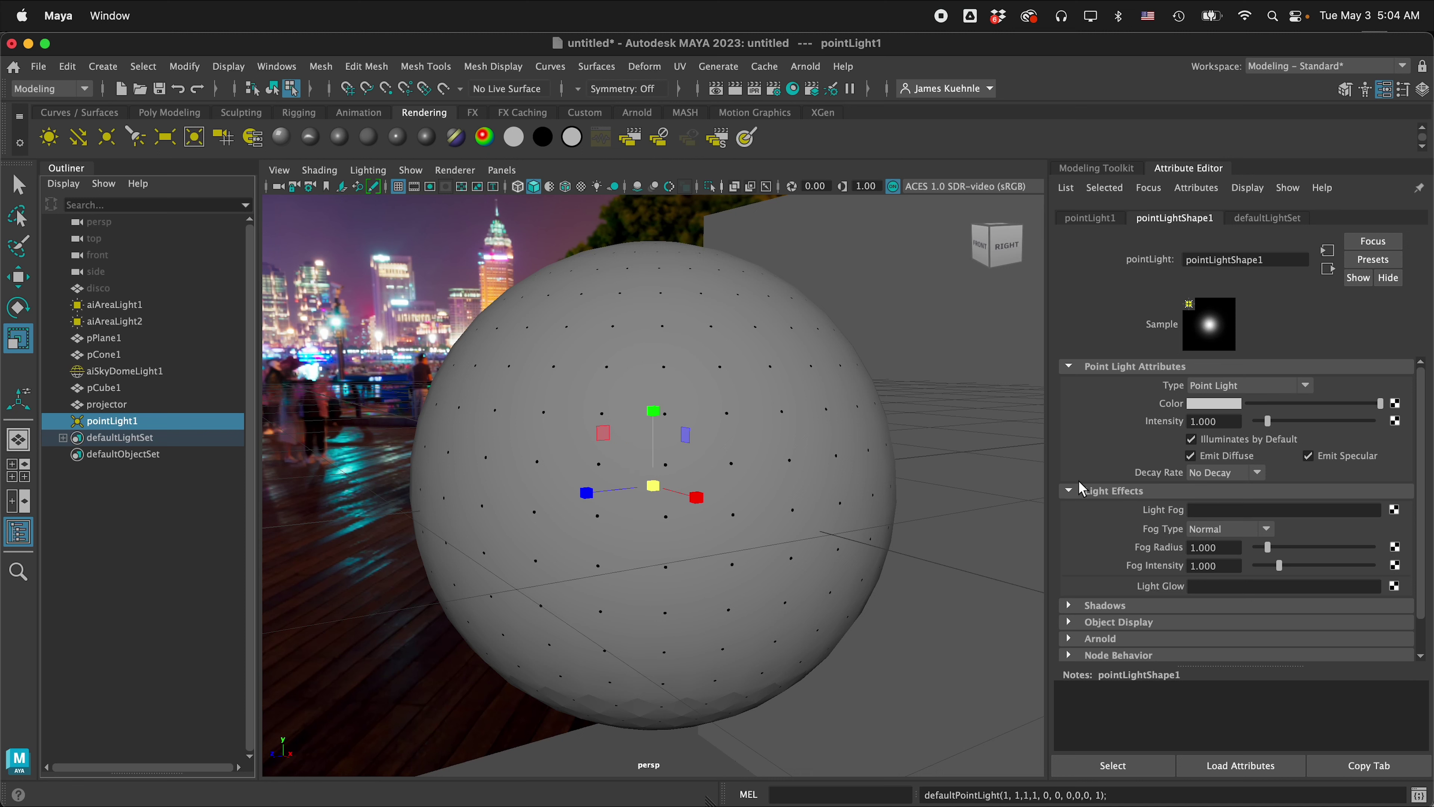
left_click_drag(1237, 420, 1188, 421)
type("5")
key("Return")
Step: Open the Arnold RenderView and start a live IPR render
left_click(806, 66)
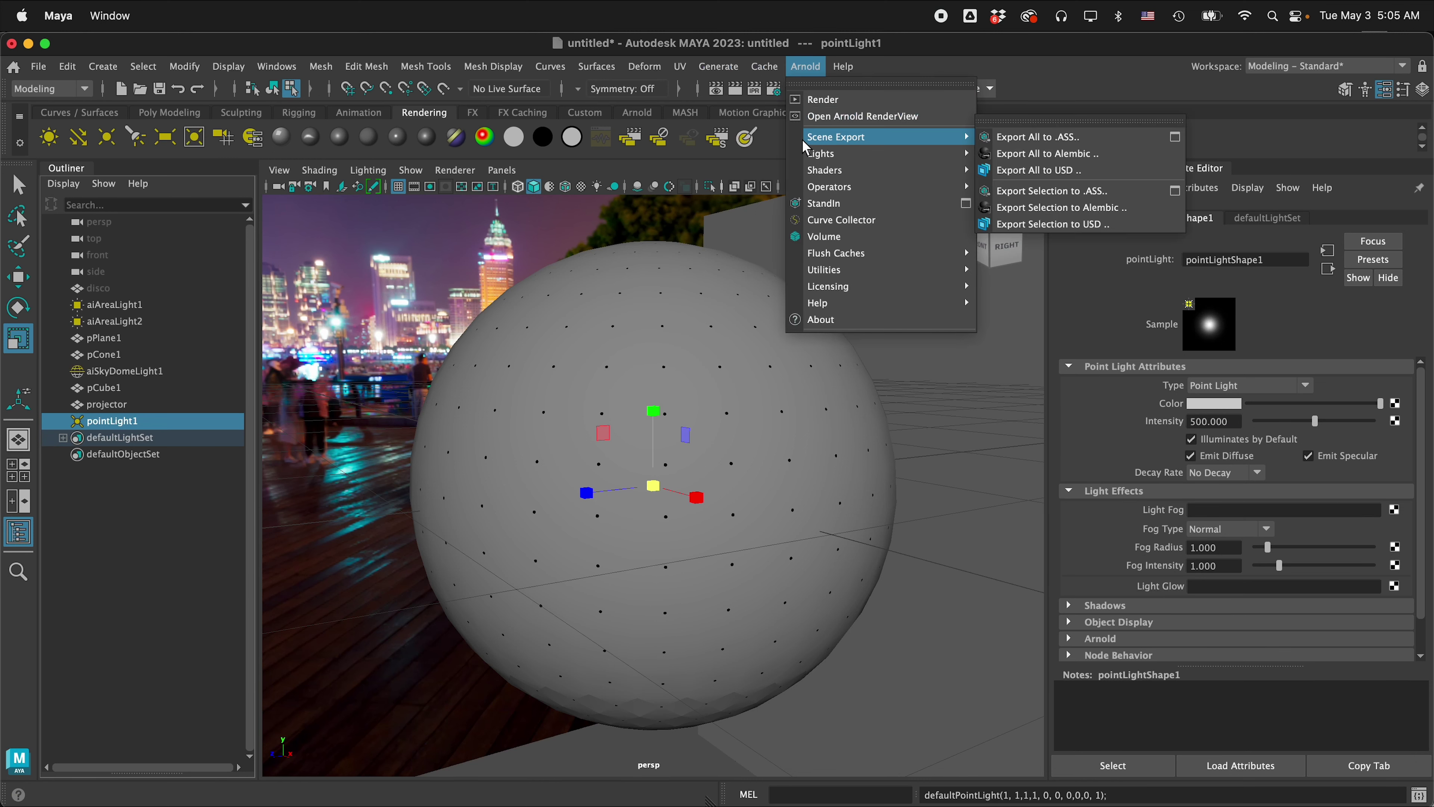
left_click(814, 116)
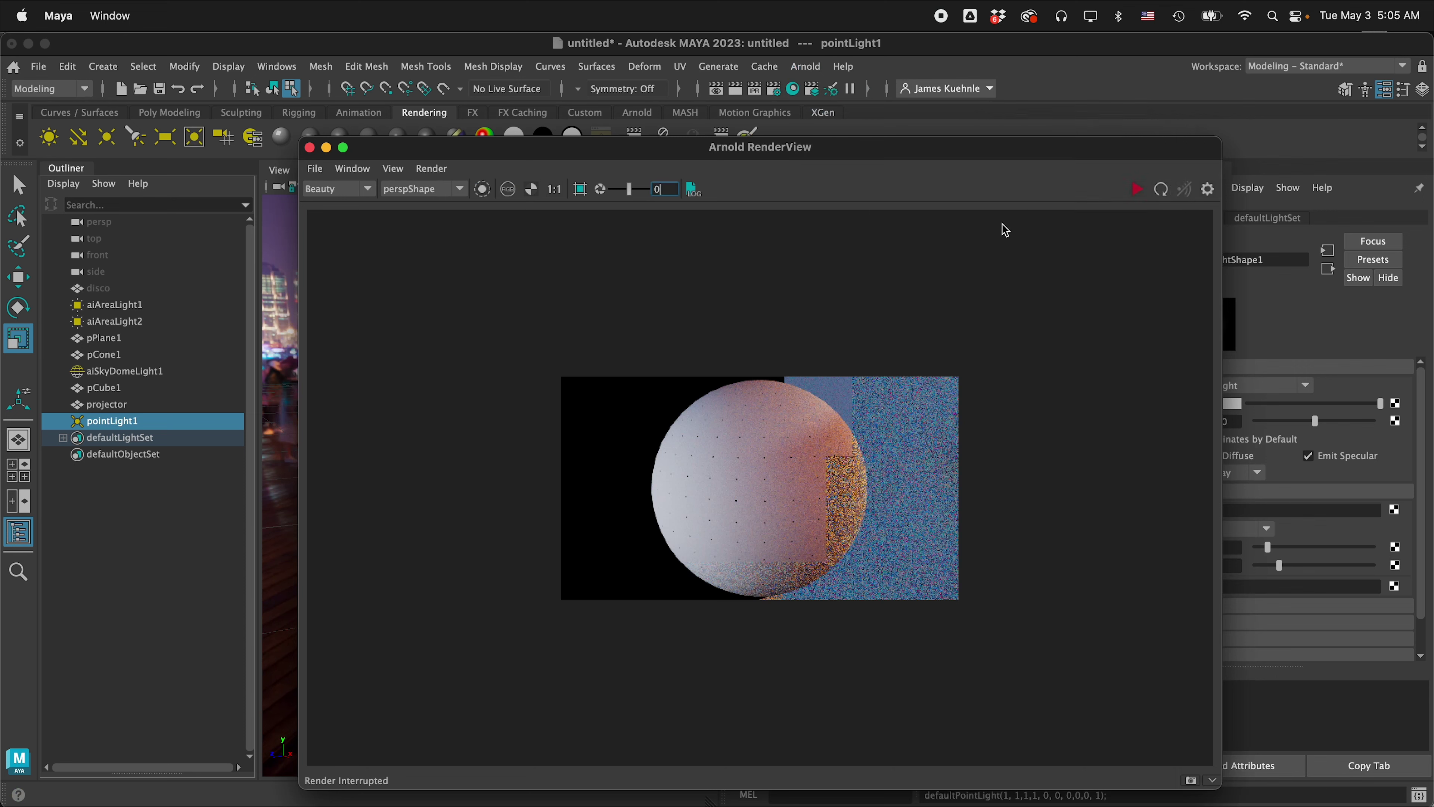
left_click(1137, 192)
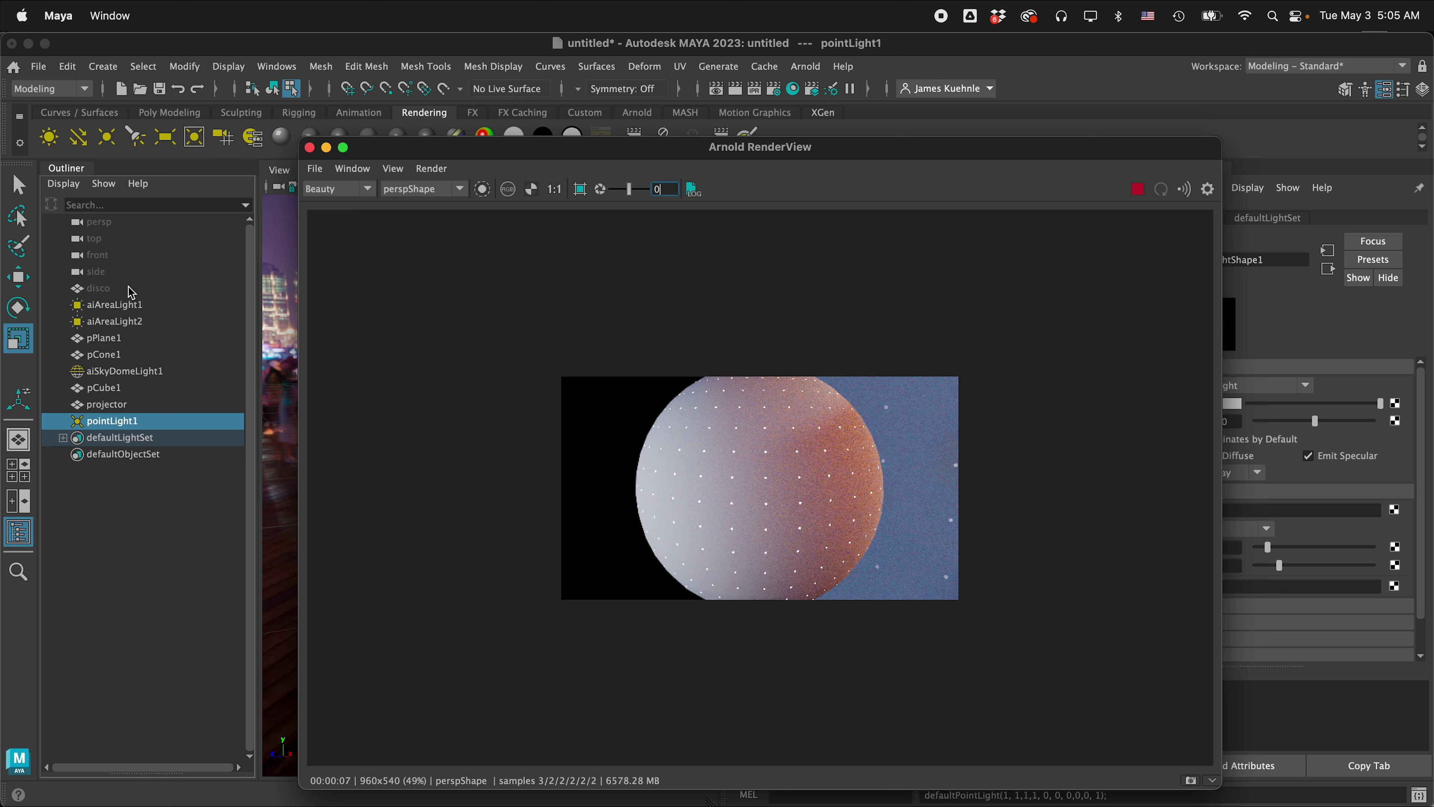
Step: Unhide the disco sphere so the render shows its mirrored tiles
left_click(111, 287)
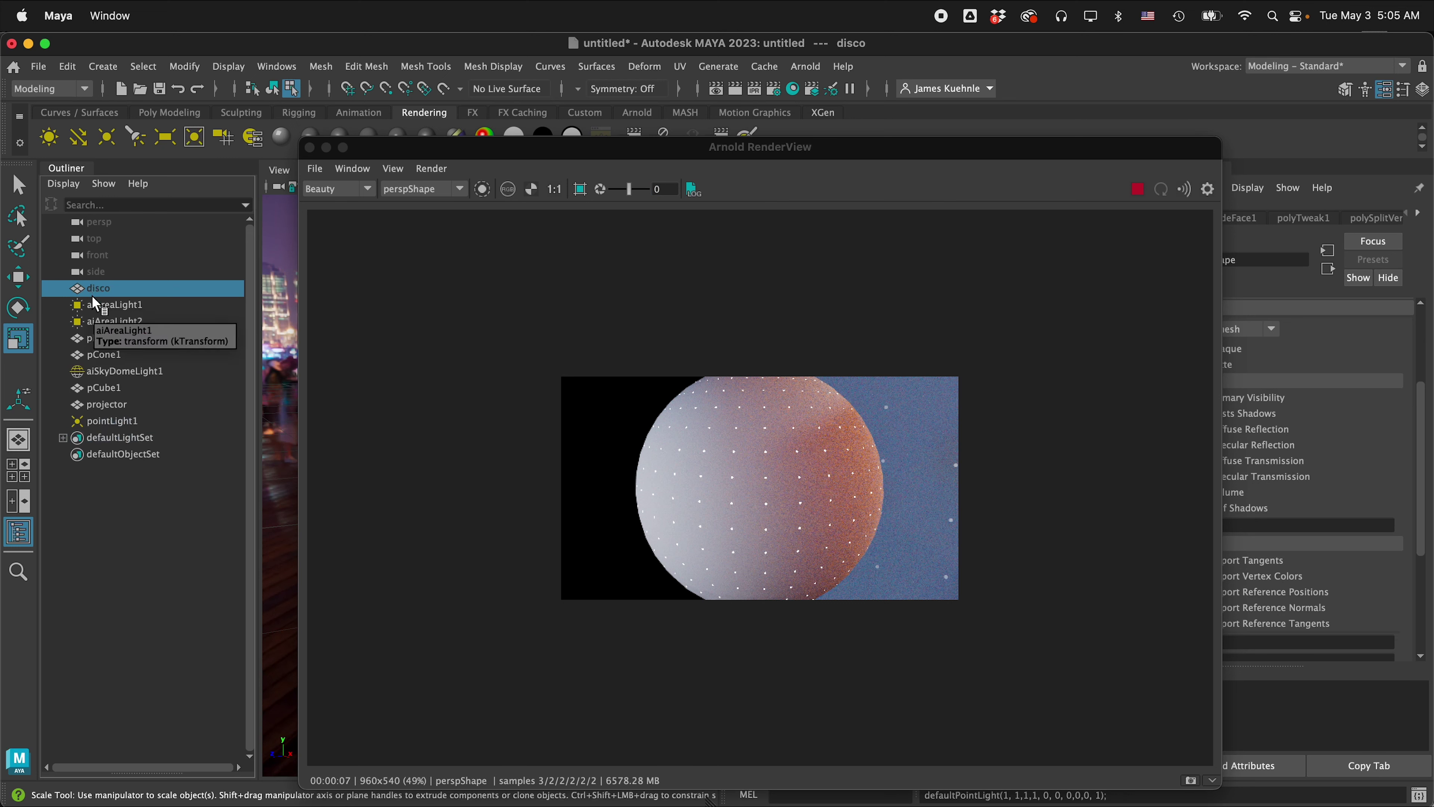
key("shift+h")
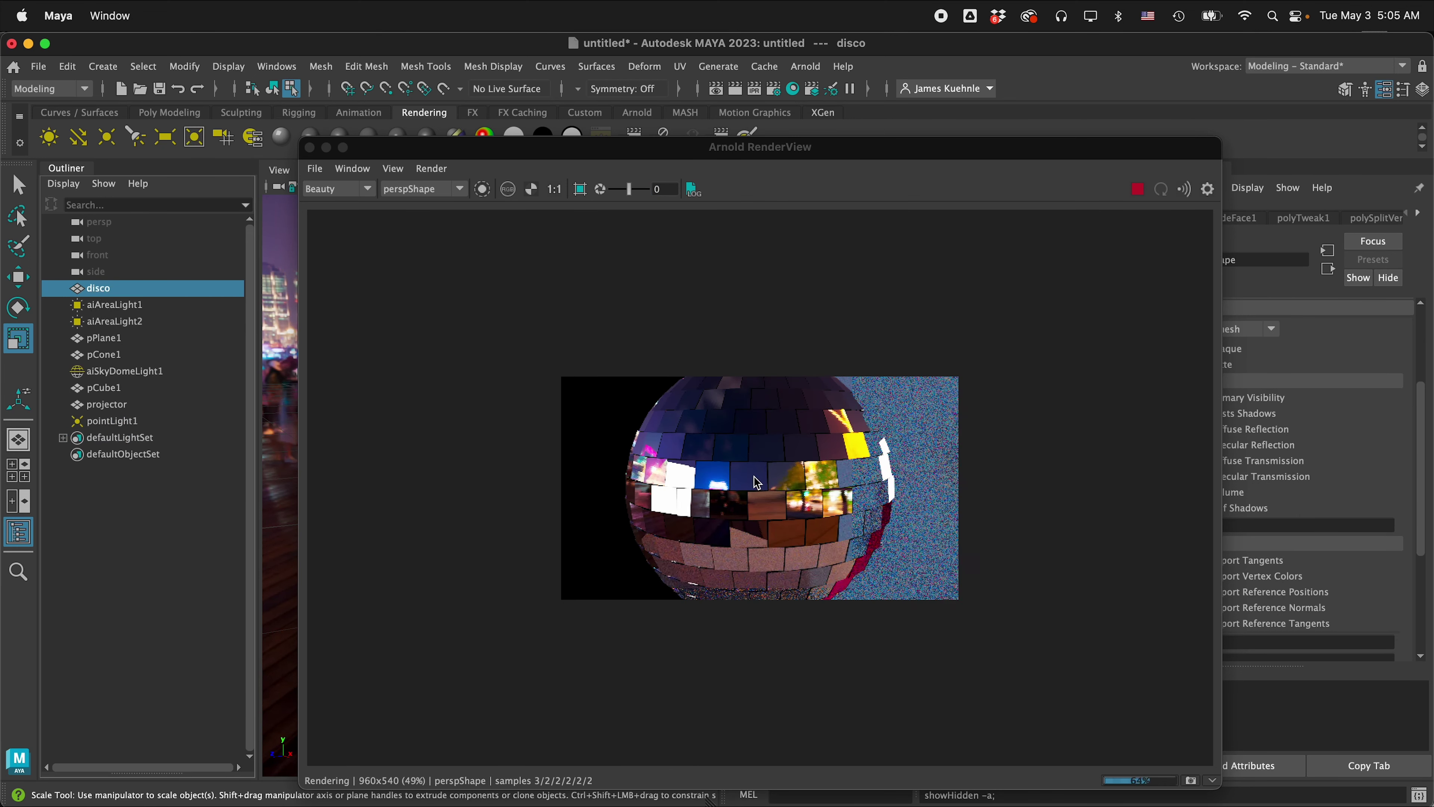
left_click_drag(932, 147, 723, 161)
left_click_drag(190, 167, 228, 250)
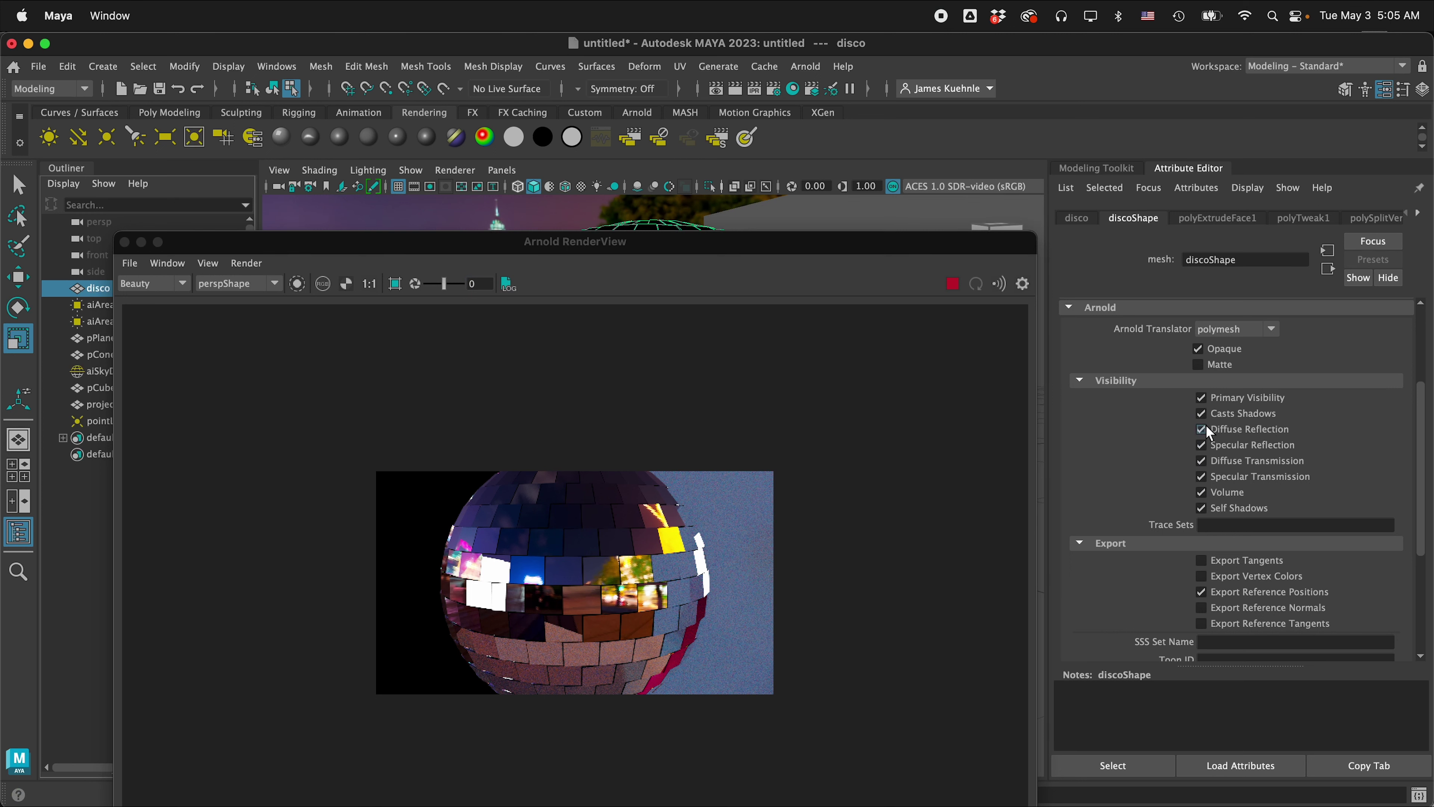
Step: Turn off Casts Shadows on discoShape and dolly the view out
left_click(1201, 413)
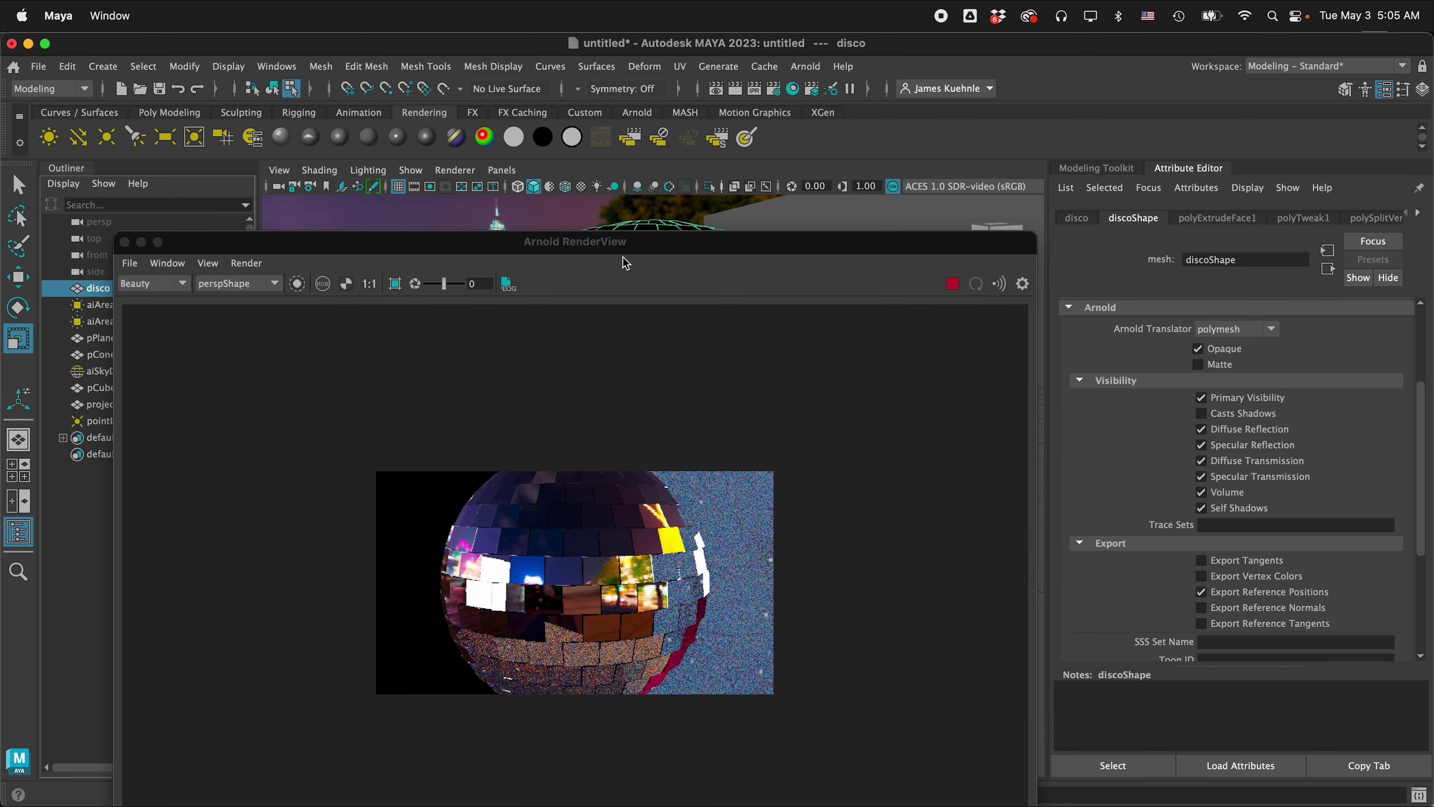
left_click(675, 247)
left_click_drag(676, 247, 850, 346)
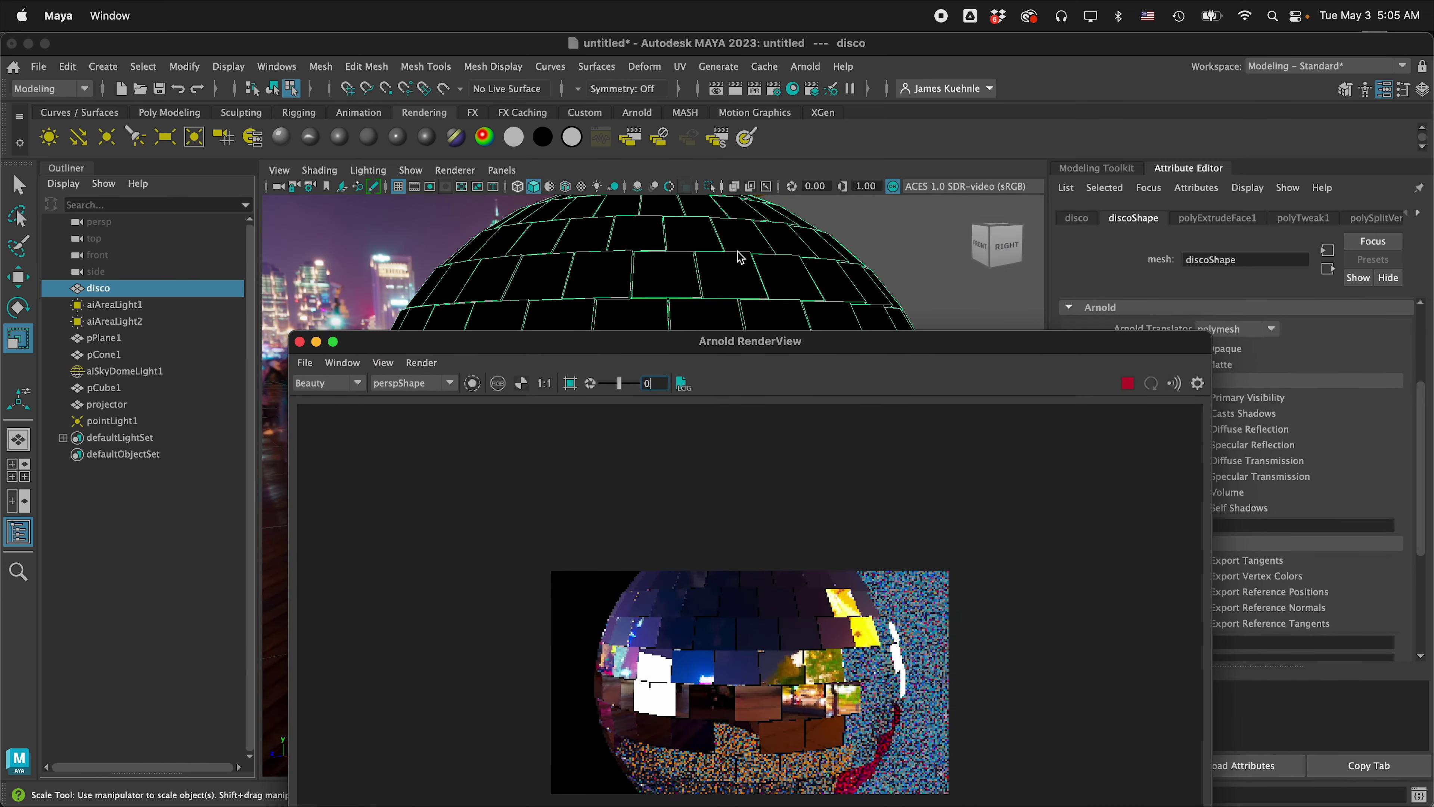
scroll(741, 257, "down", 3)
scroll(741, 257, "down", 3)
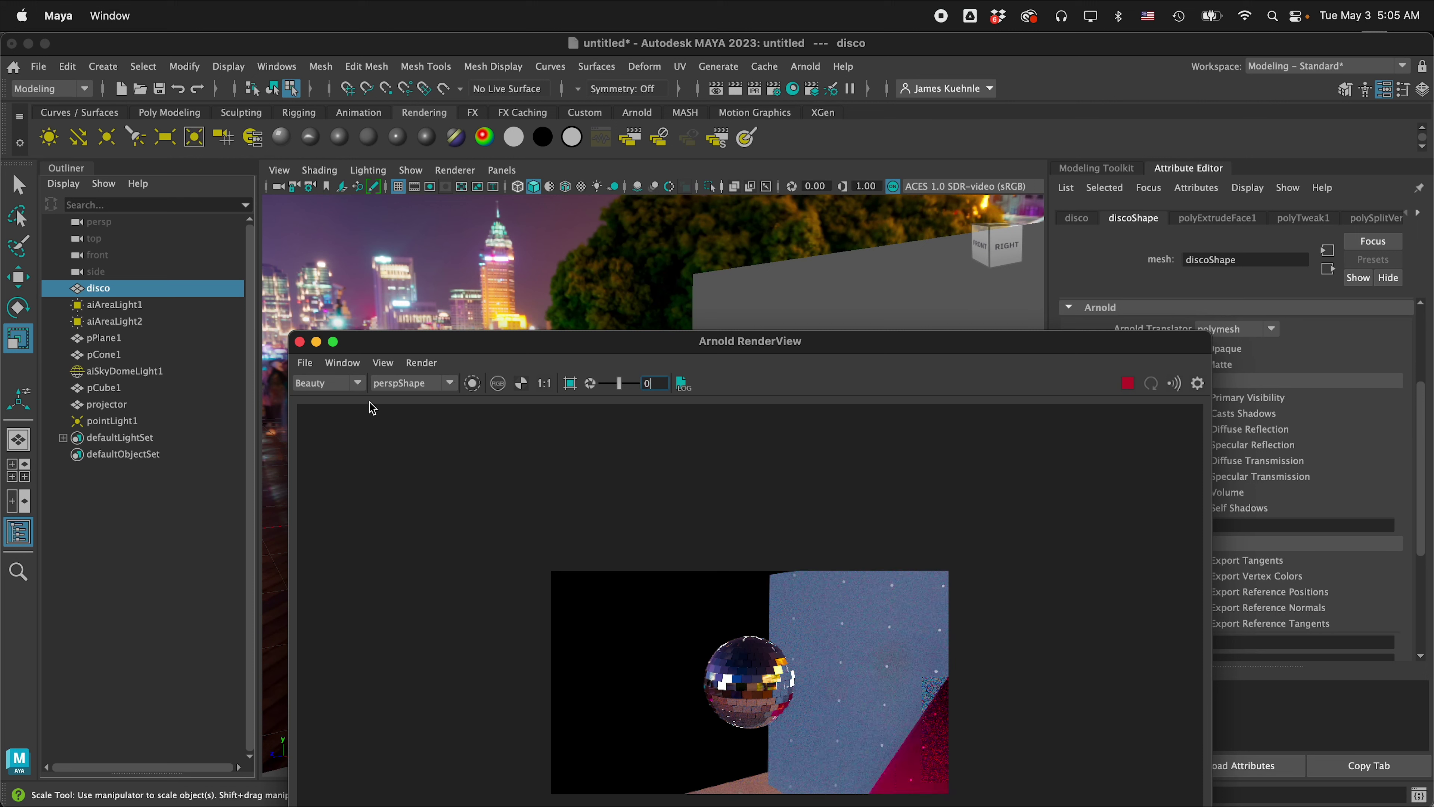
Step: Parent pointLight1 and projector under disco in the Outliner
left_click(107, 421)
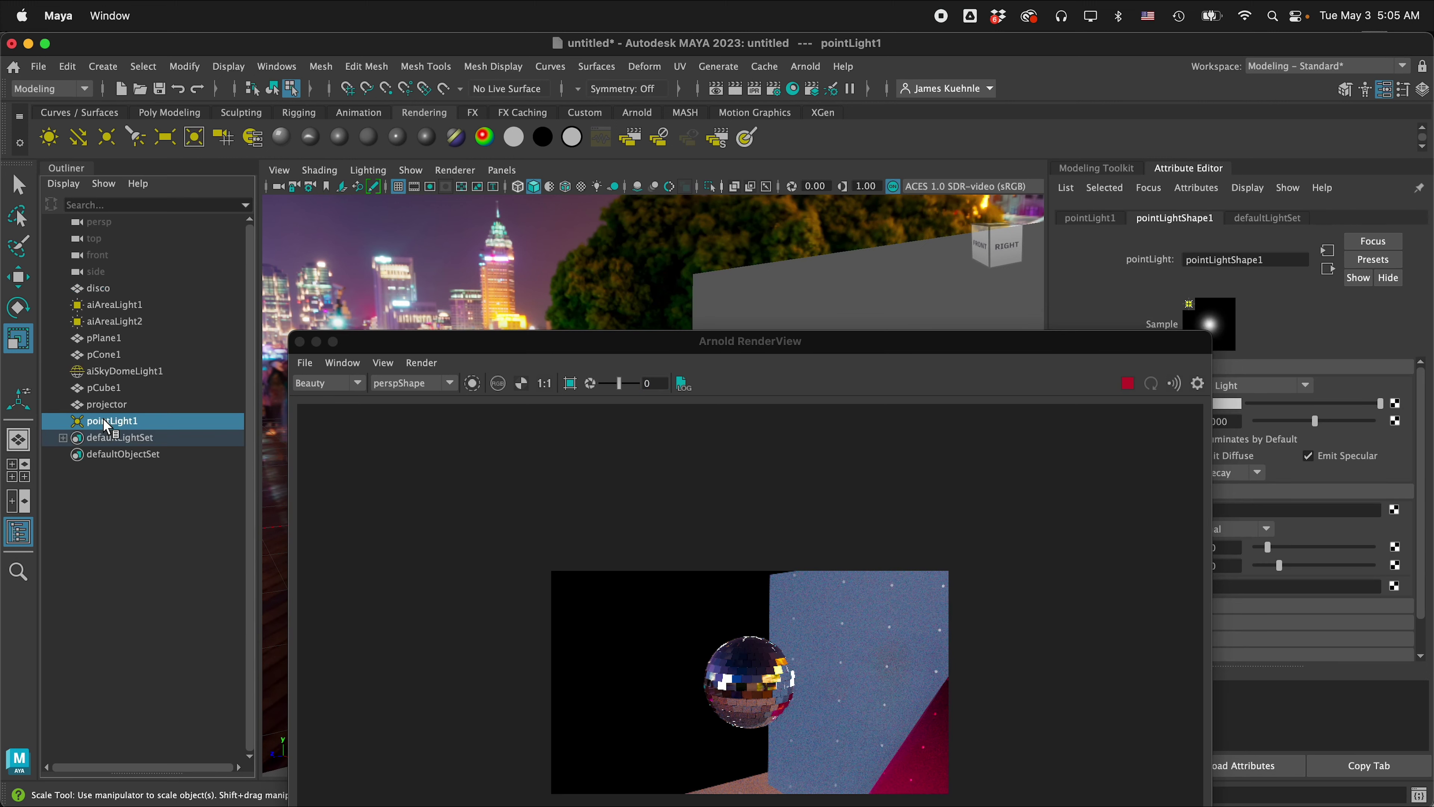
left_click(104, 405, "shift")
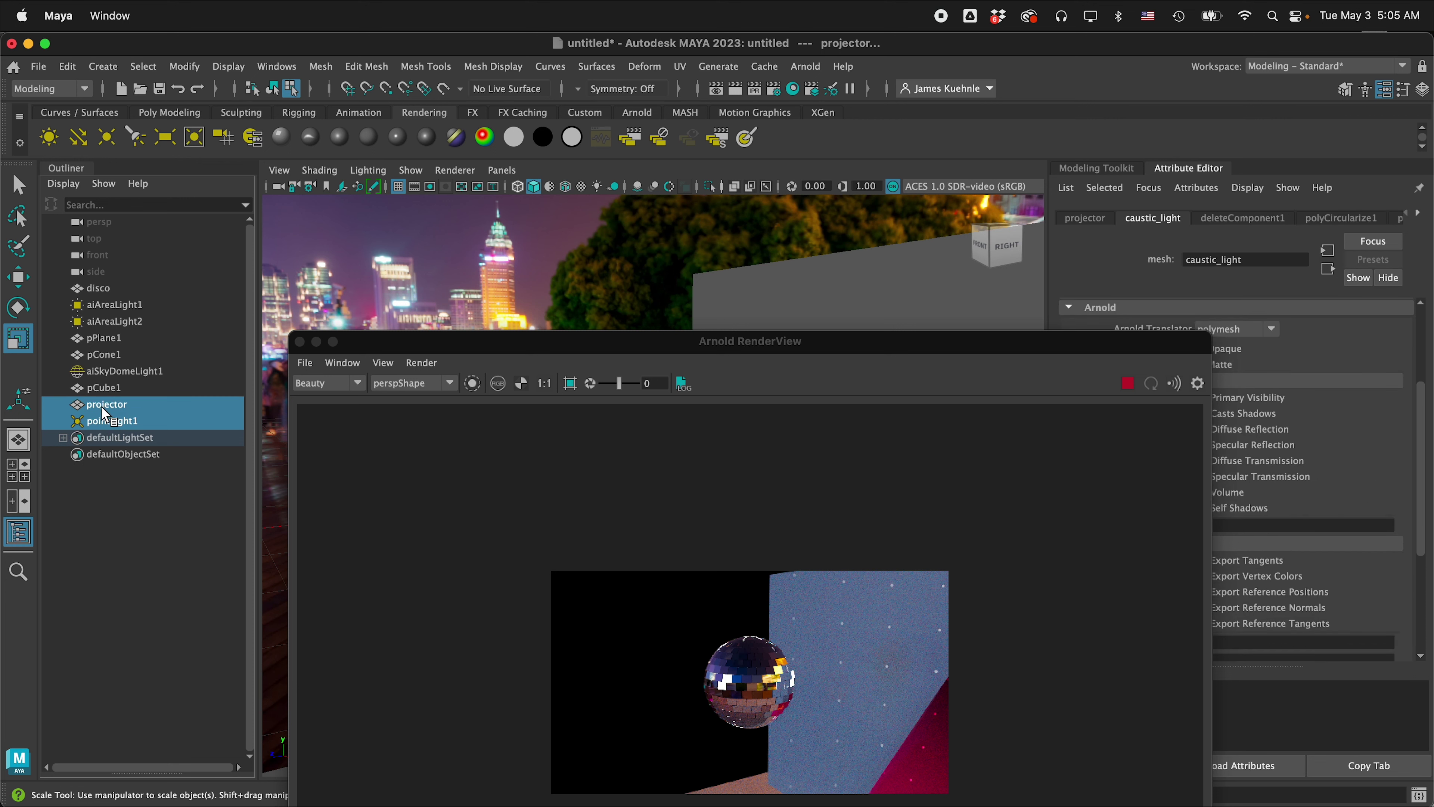
left_click_drag(104, 416, 105, 289)
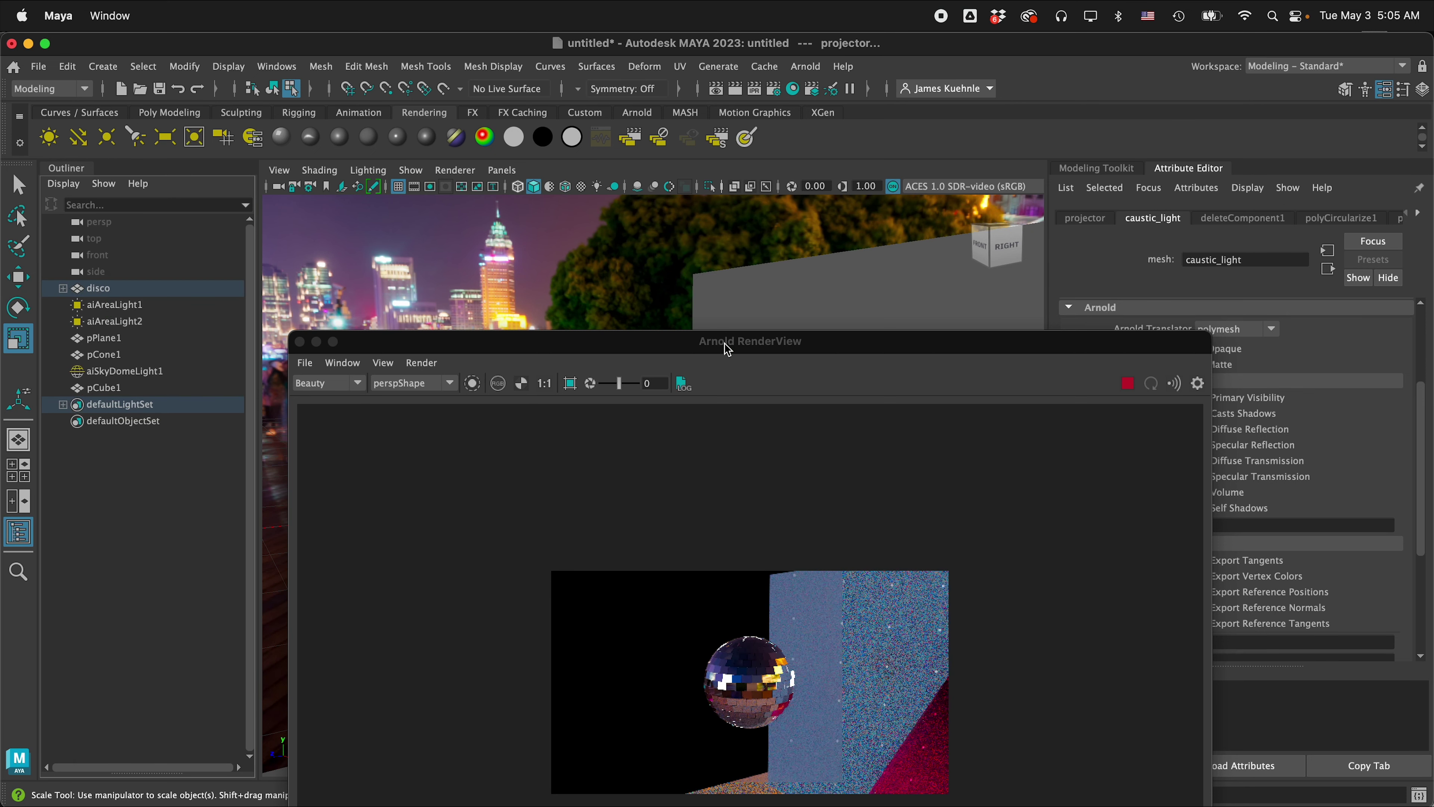
left_click_drag(727, 346, 702, 205)
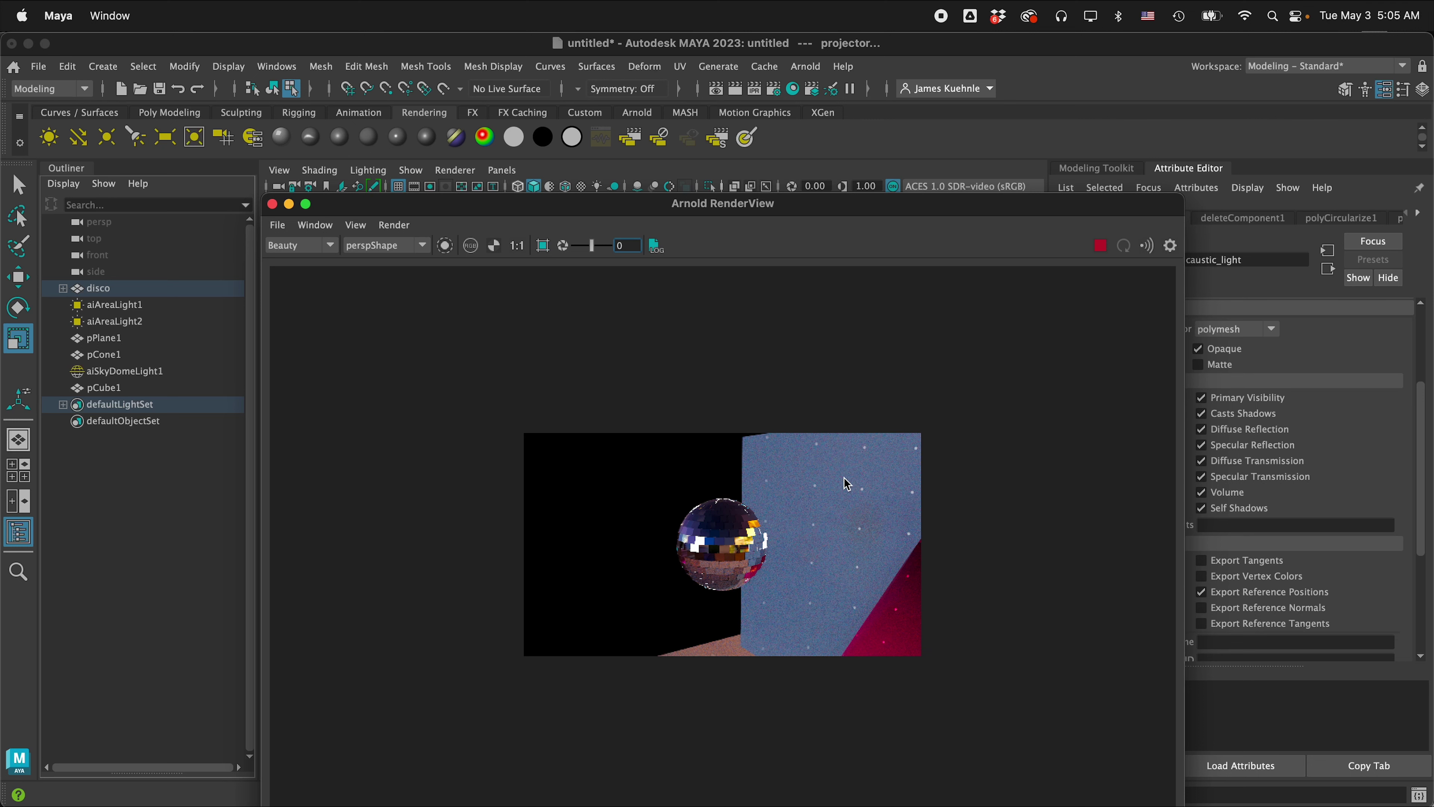
left_click_drag(685, 213, 616, 162)
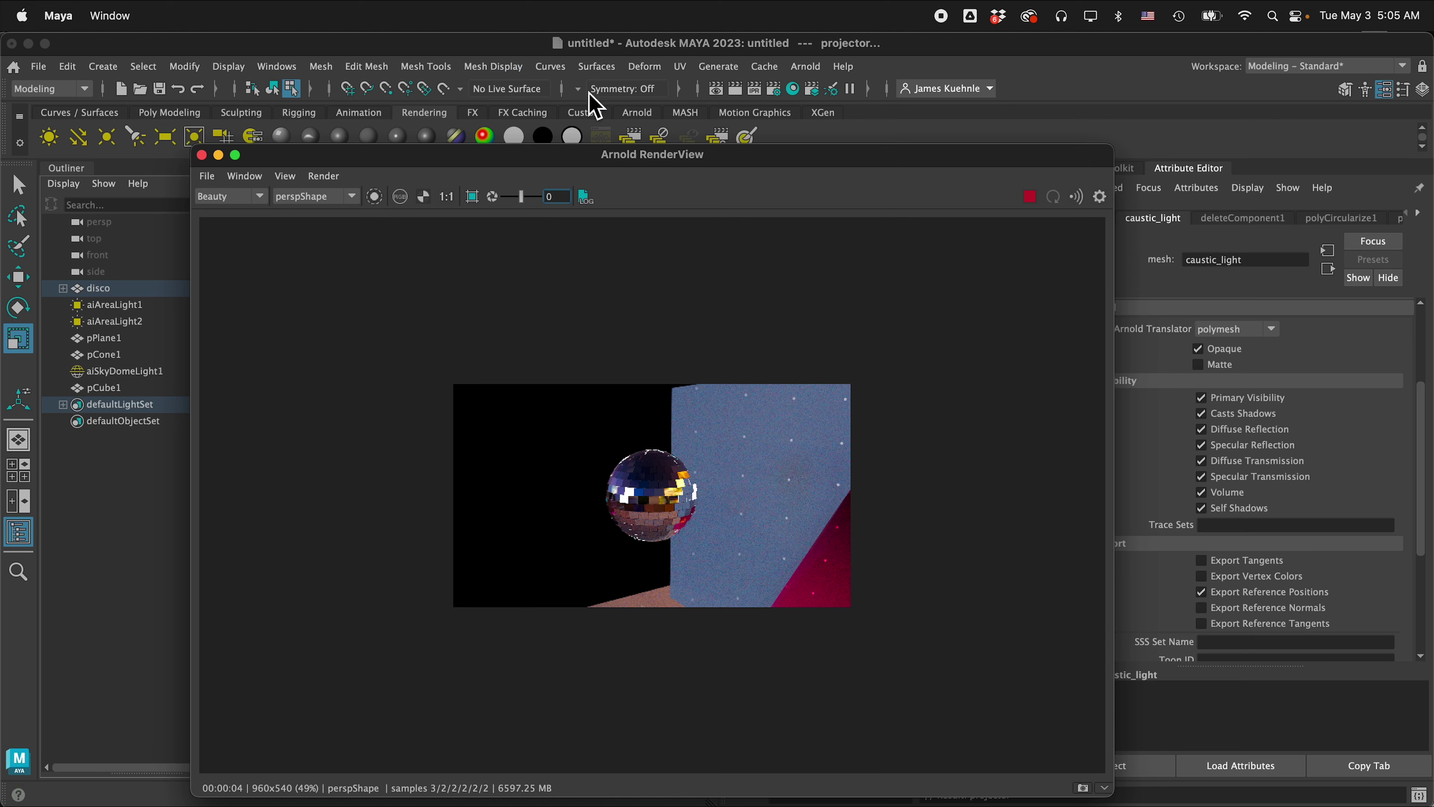
Step: Create an aiAtmosphereVolume as the Arnold scene atmosphere in Render Settings
left_click(773, 89)
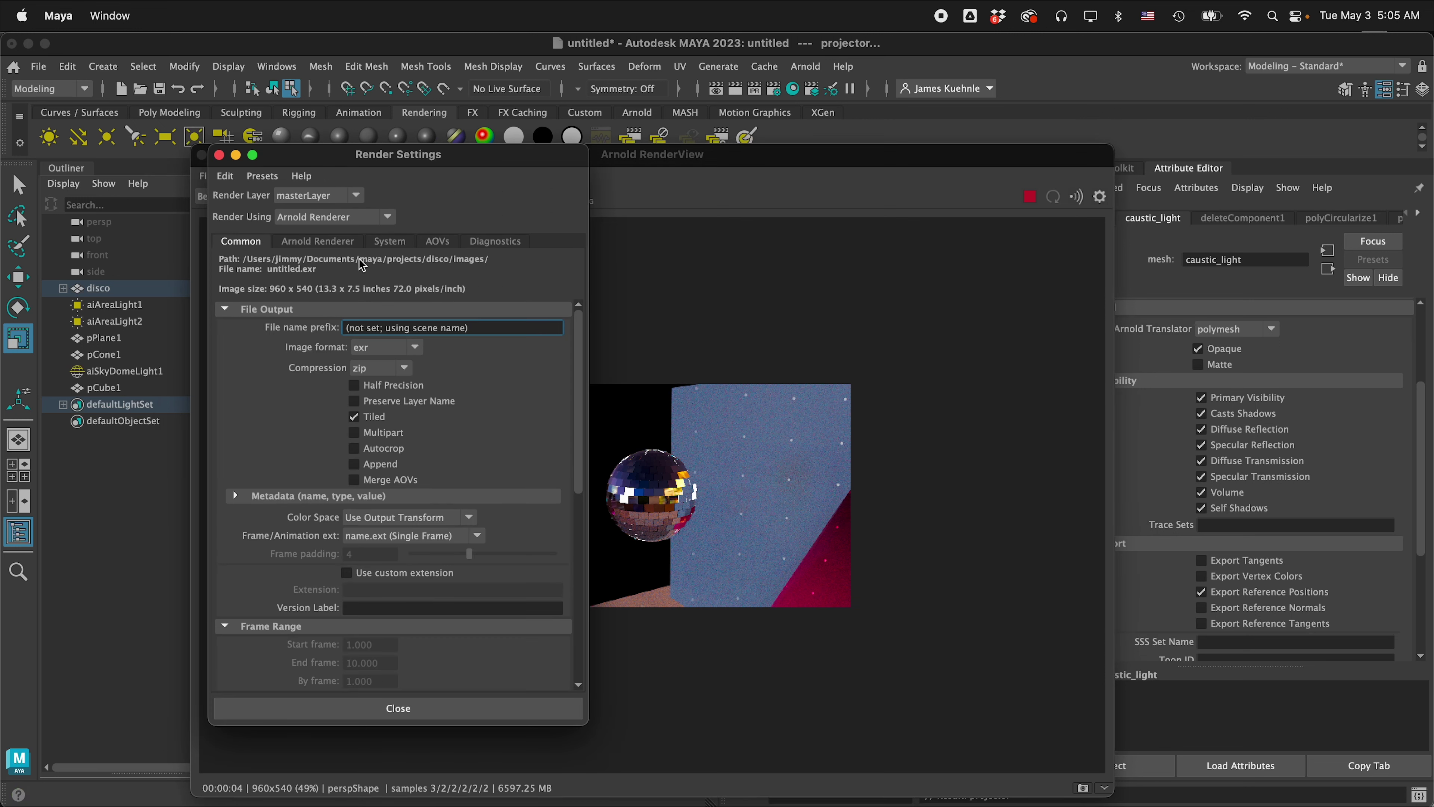
left_click(318, 242)
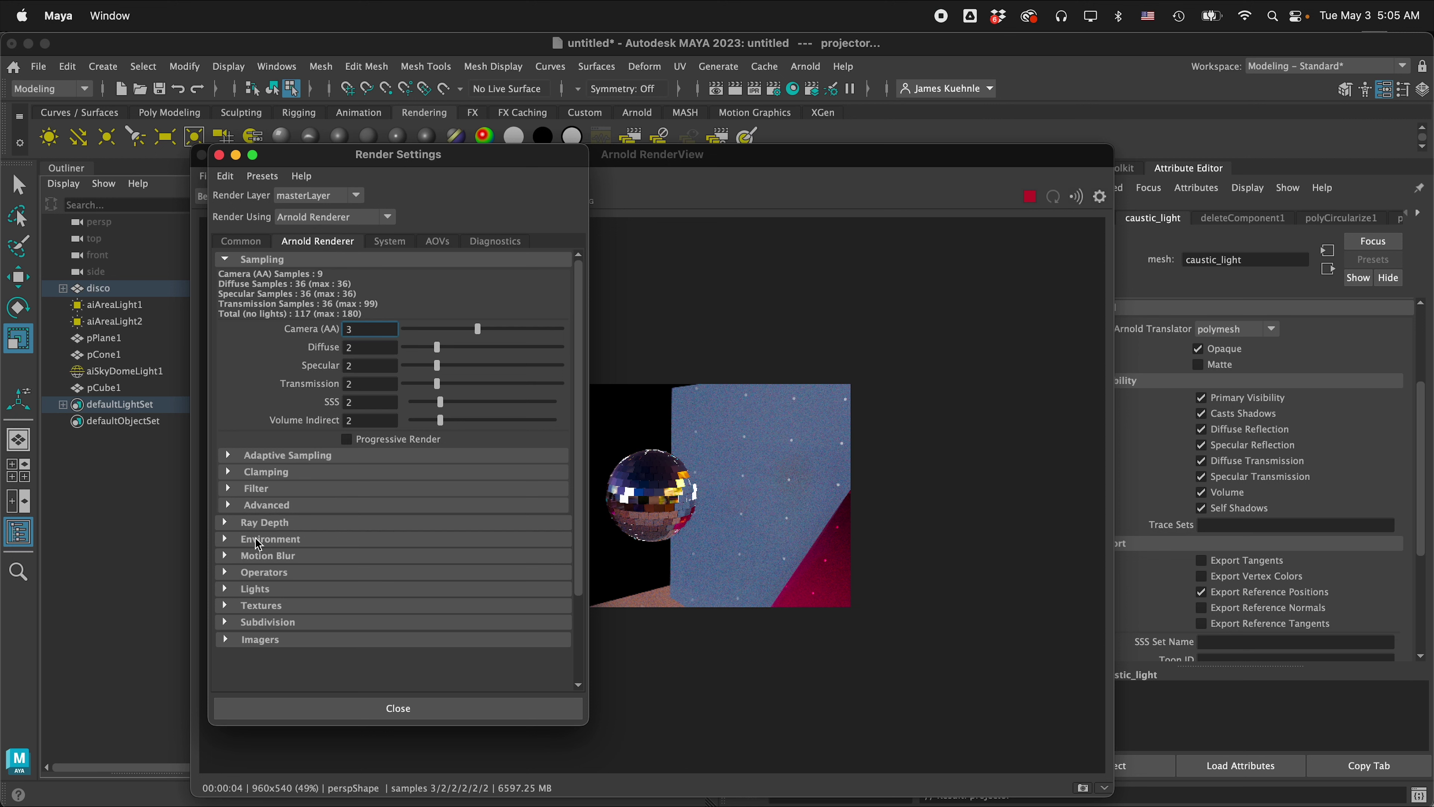
left_click(226, 540)
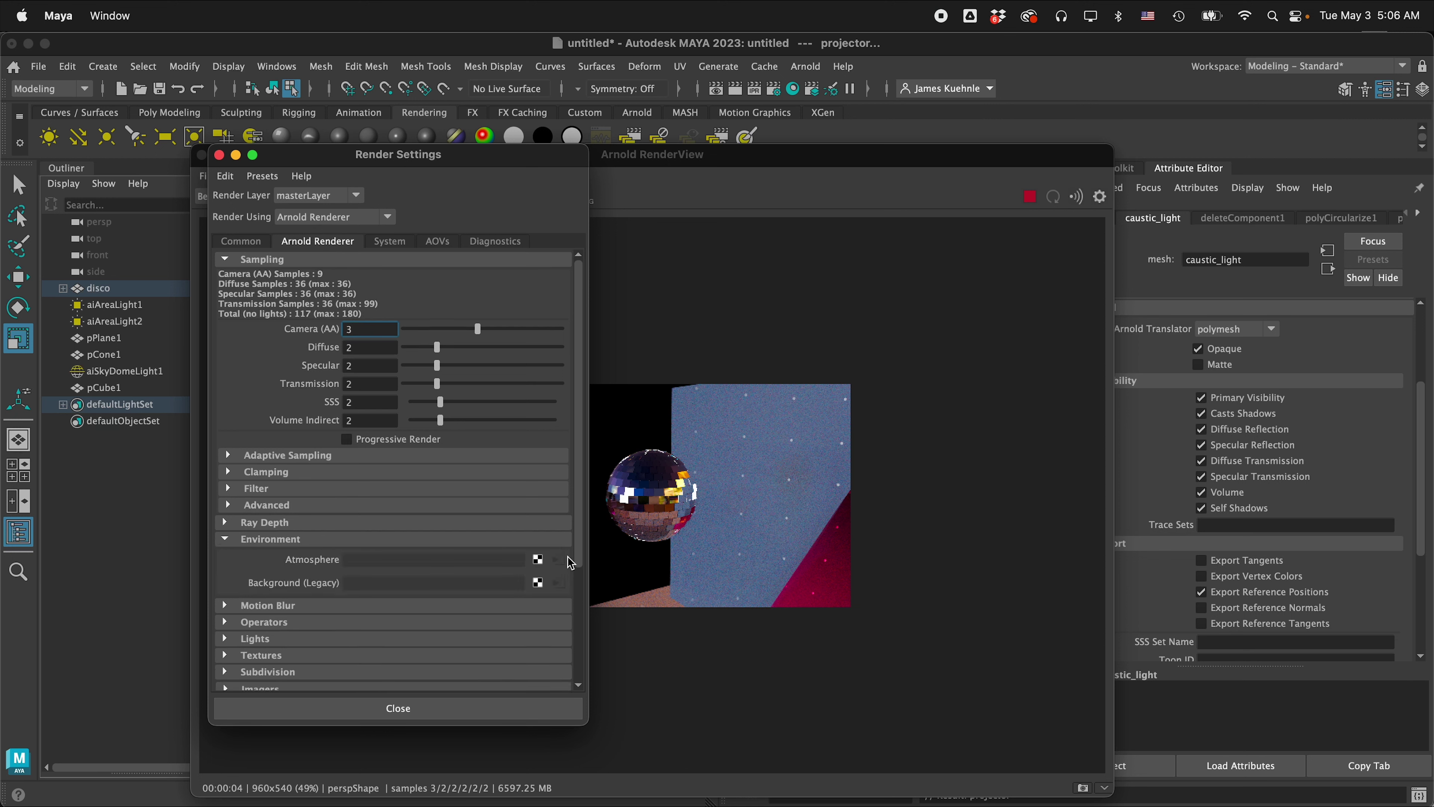
left_click(540, 561)
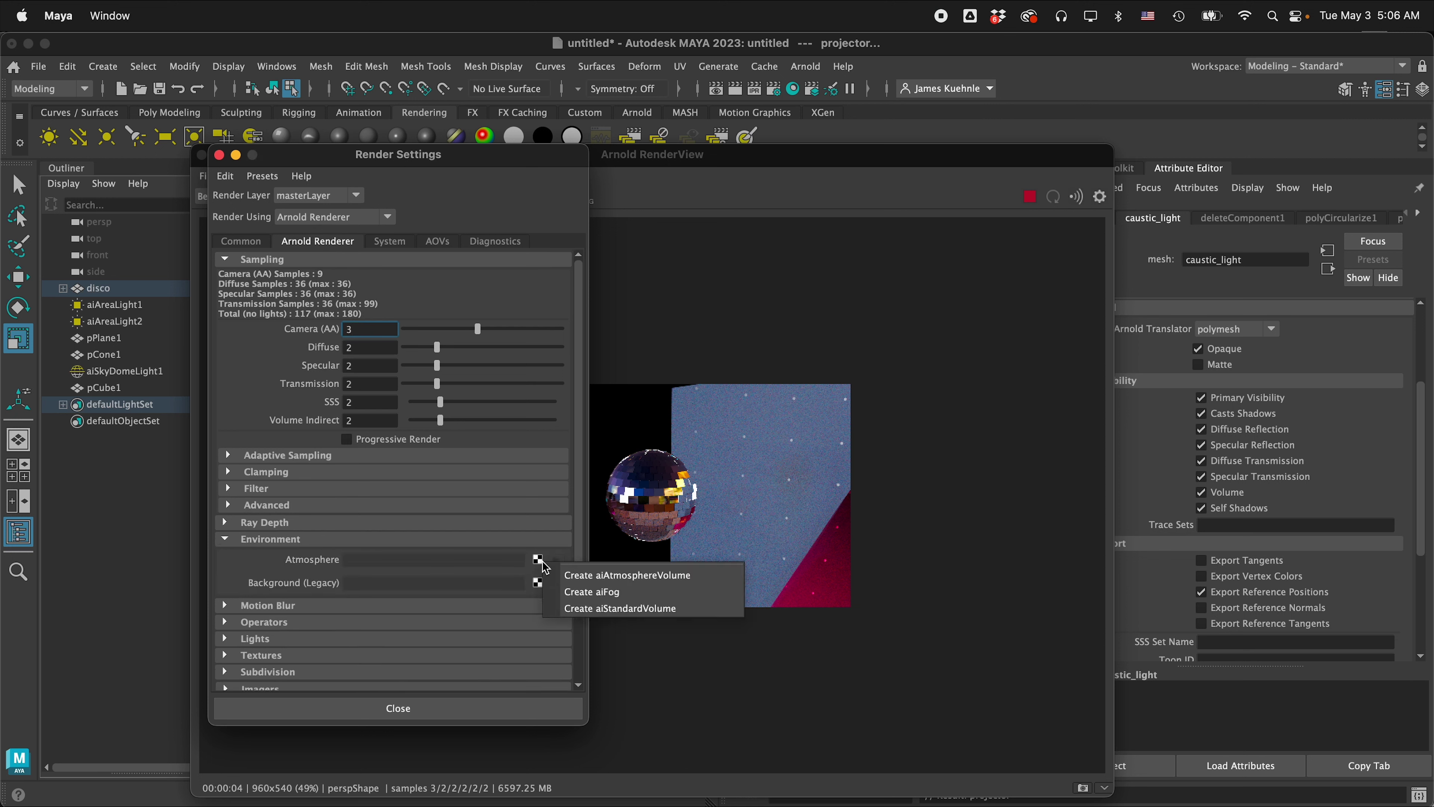
left_click(599, 581)
left_click(1282, 397)
Step: Lower the aiAtmosphereVolume Density from 0.053 down to 0
left_click_drag(1284, 402, 1264, 401)
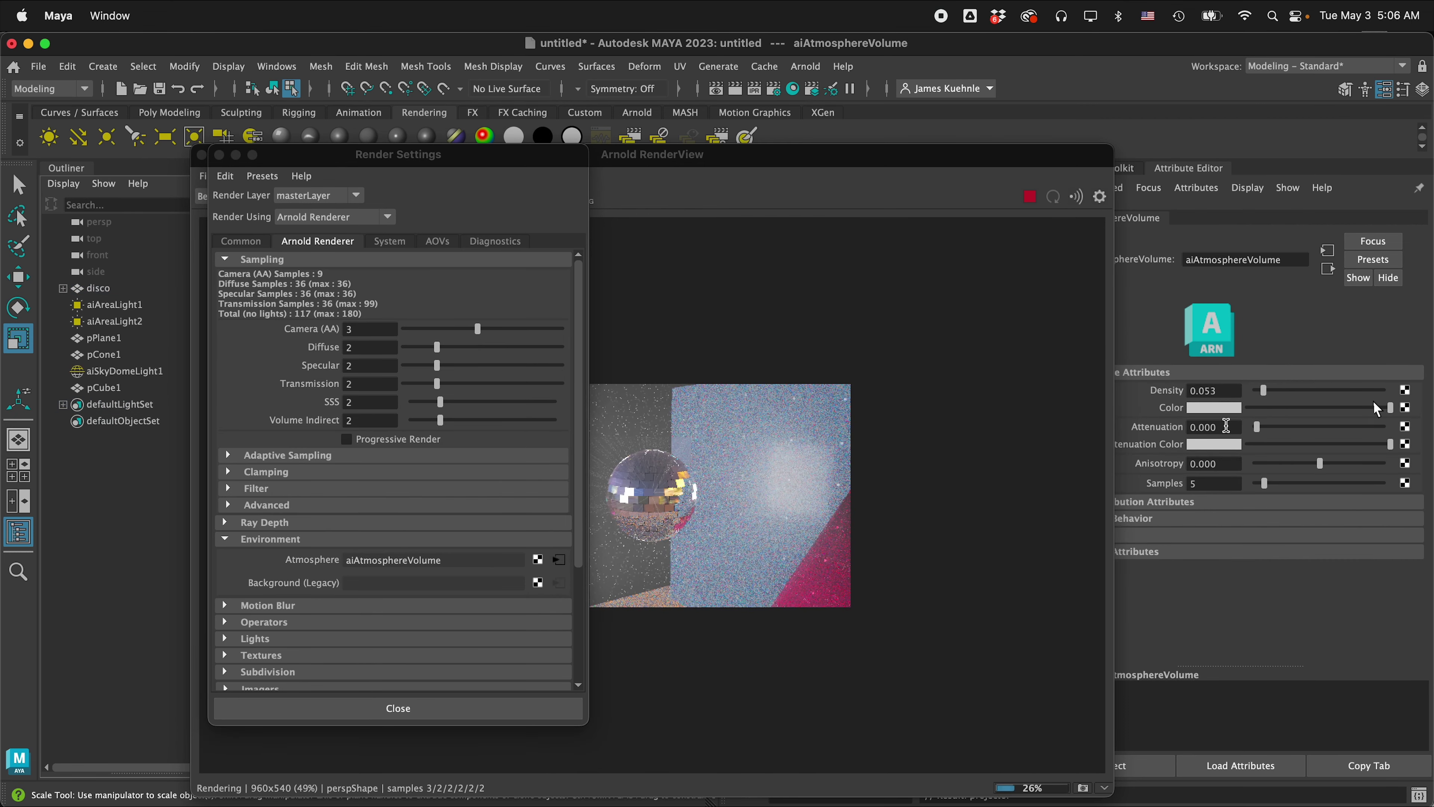
left_click_drag(418, 155, 312, 157)
scroll(641, 506, "up", 2)
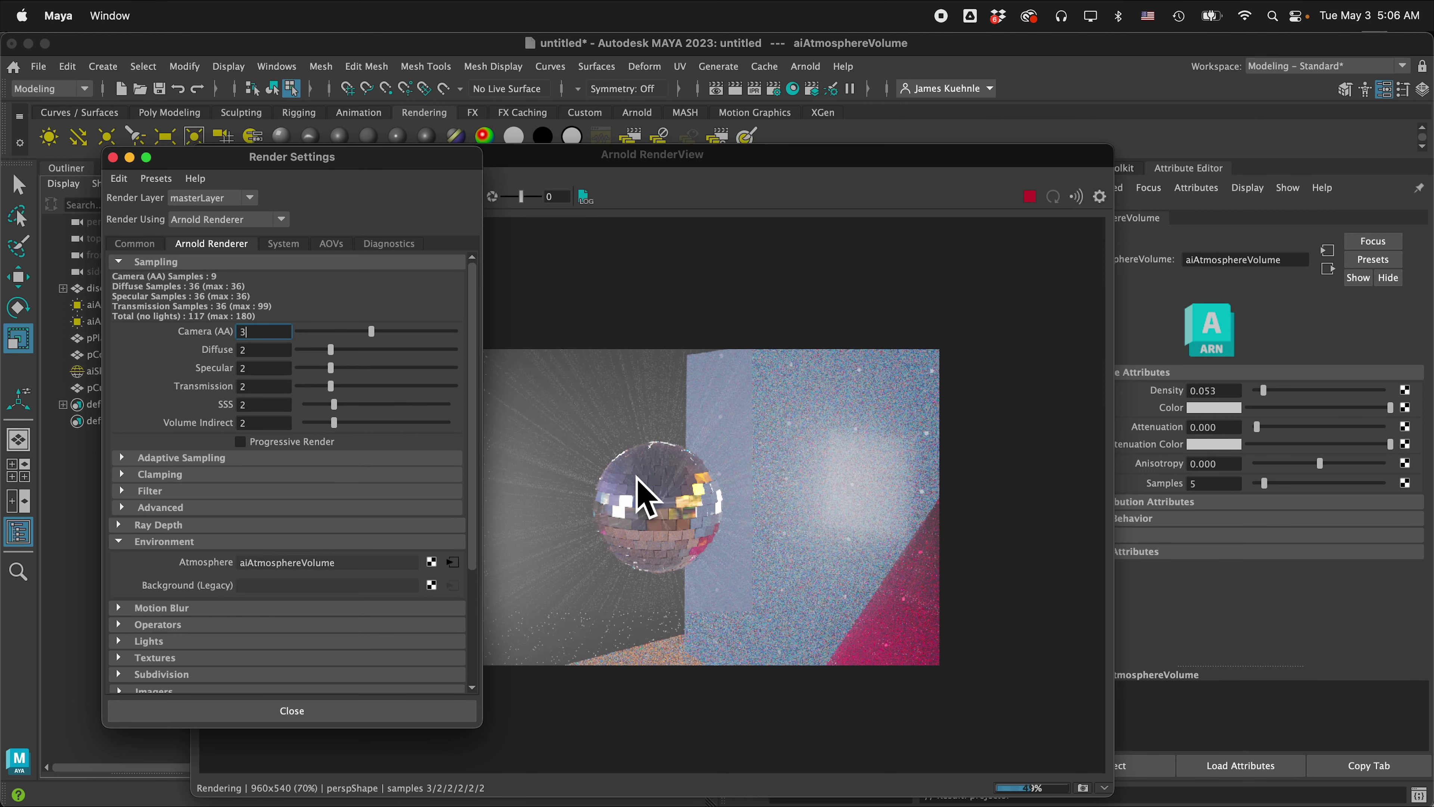
scroll(611, 510, "up", 3)
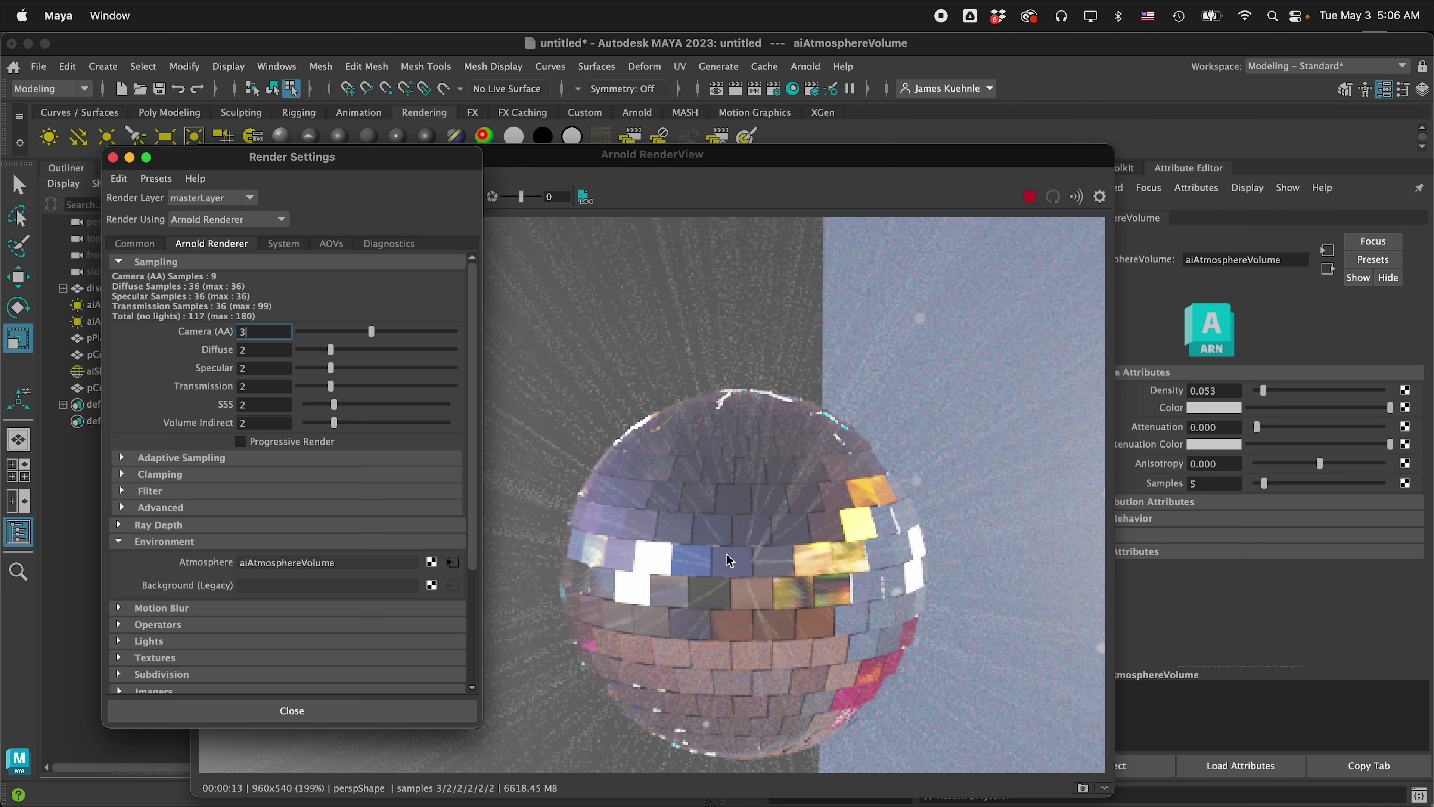
left_click_drag(1268, 394, 1254, 394)
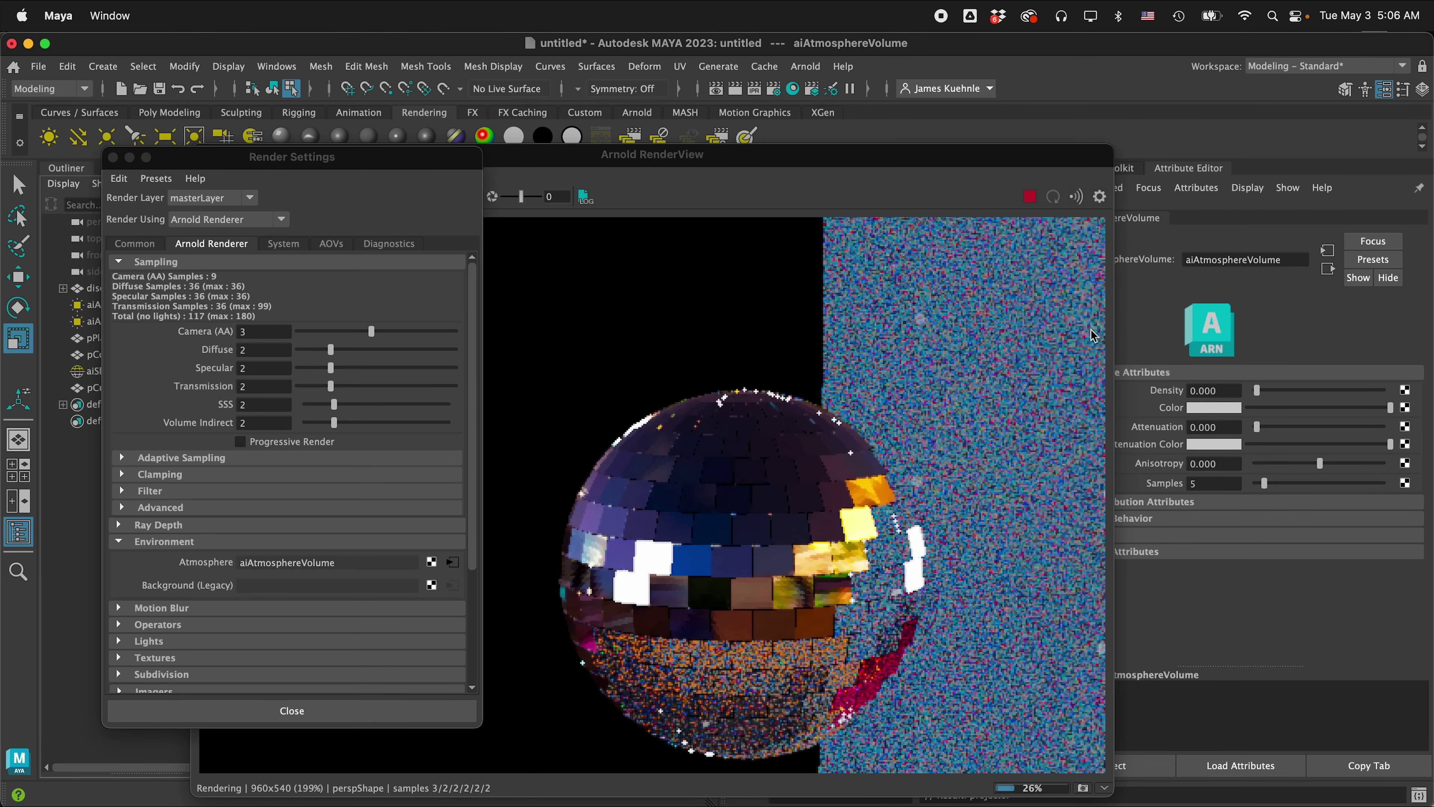